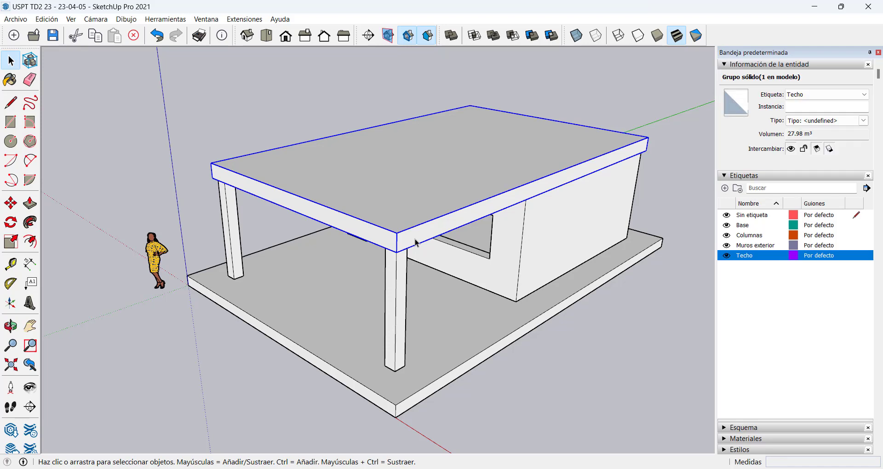
Convert the selected roof group into a component with the definition name Techo.
right_click(416, 242)
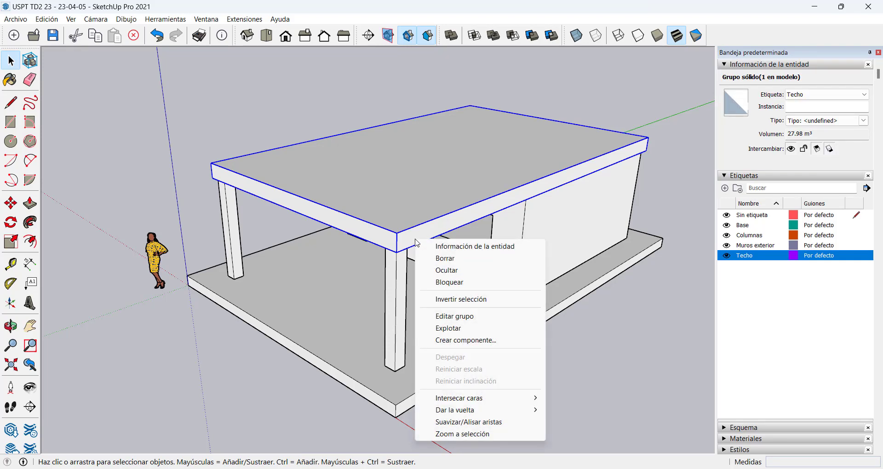
click(483, 145)
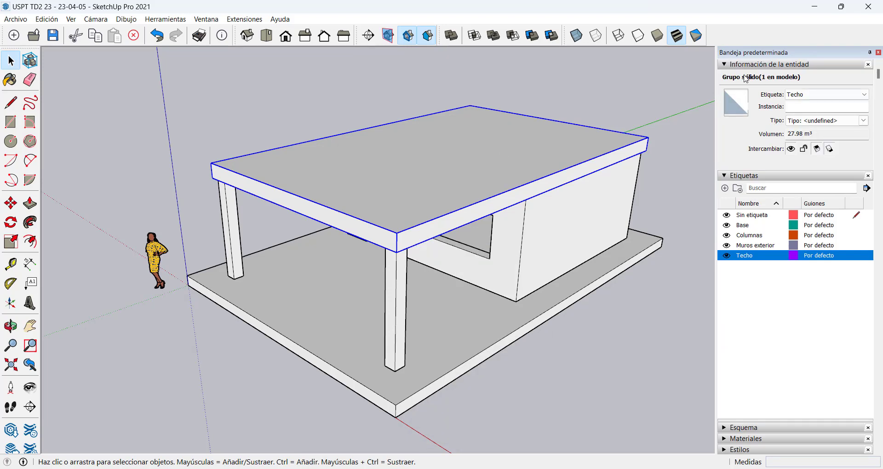
right_click(434, 217)
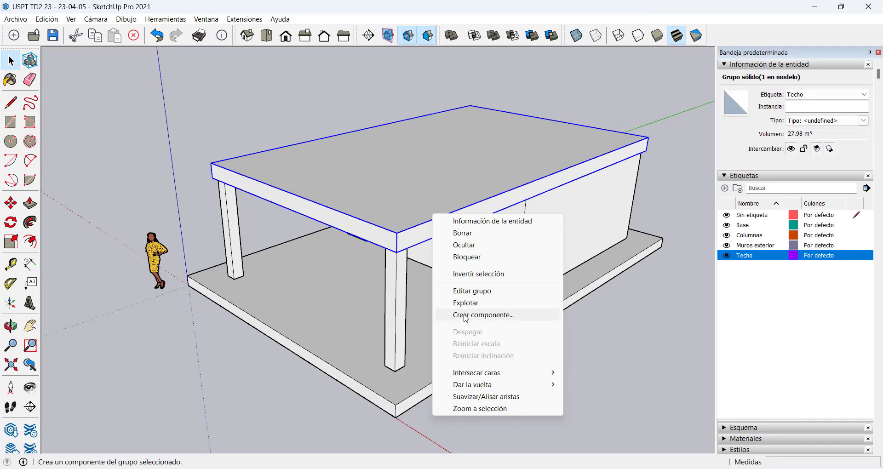
click(466, 315)
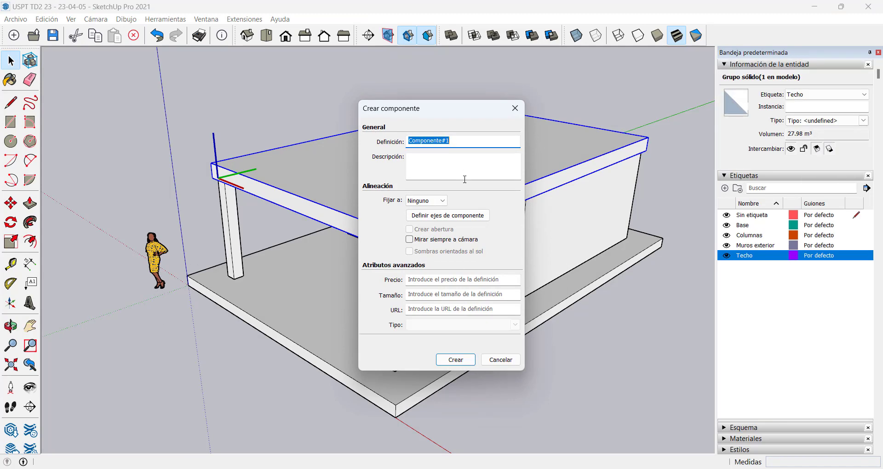
text(Techo)
click(451, 360)
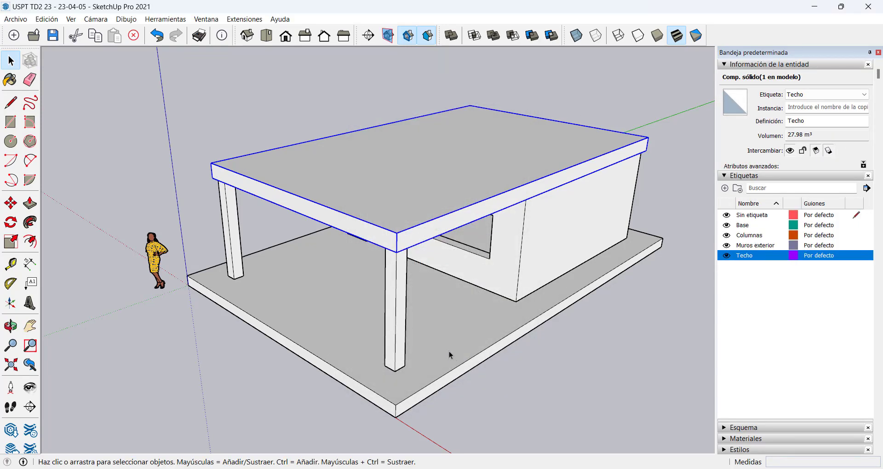
Examine the roof, columns and exterior walls of the house from several angles and distances.
scroll(449, 354, down, 3)
middle_drag(449, 354, 479, 334)
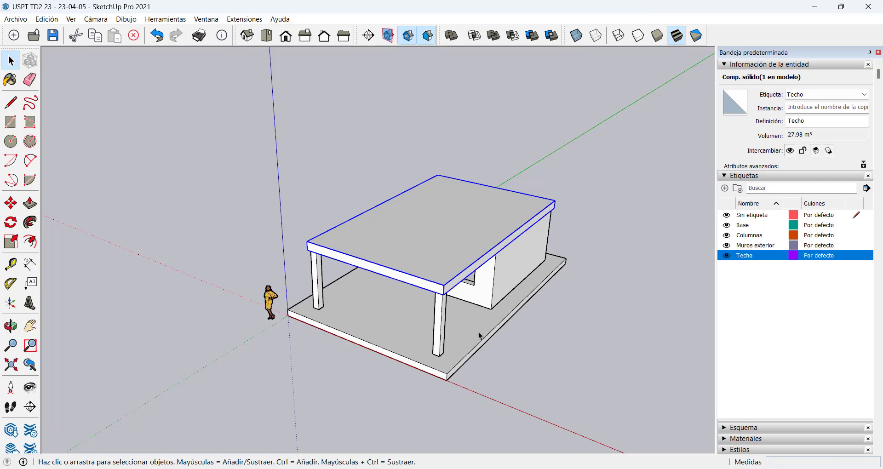
middle_drag(464, 281, 463, 224)
scroll(503, 257, up, 2)
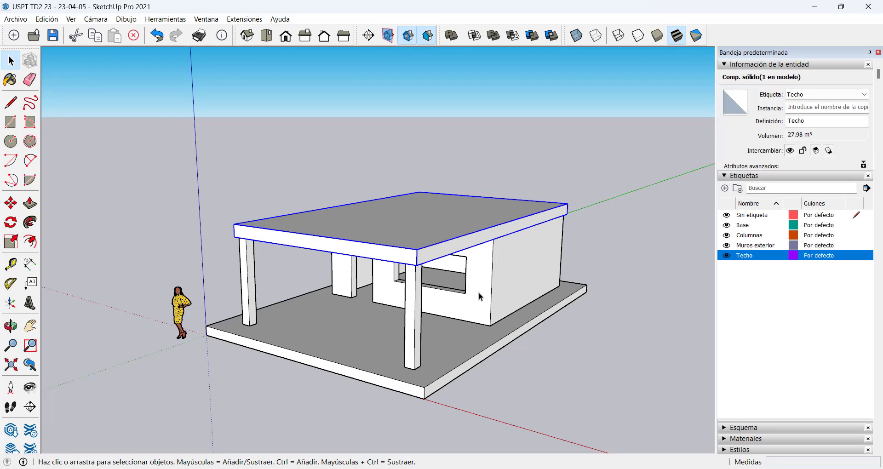
scroll(437, 260, down, 2)
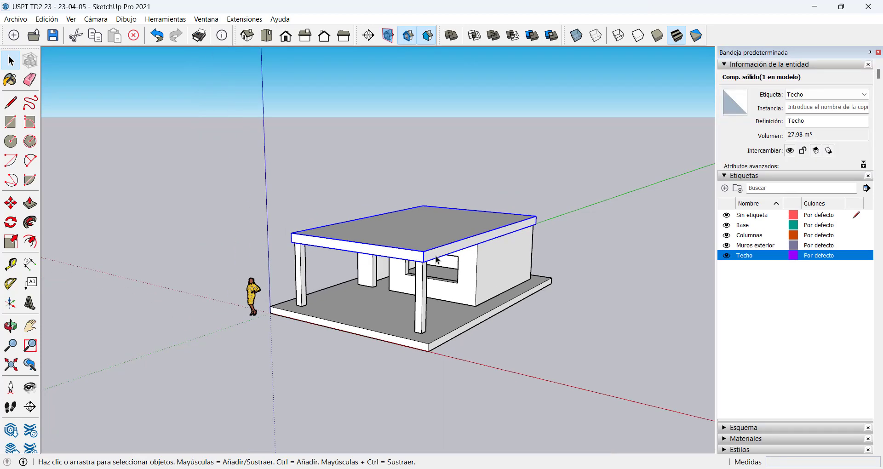
middle_drag(437, 259, 453, 256)
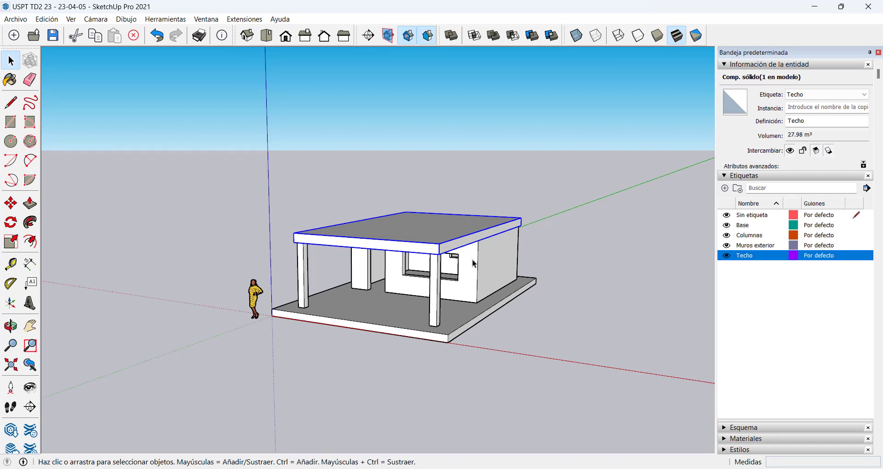
scroll(474, 263, up, 1)
scroll(474, 263, up, 1)
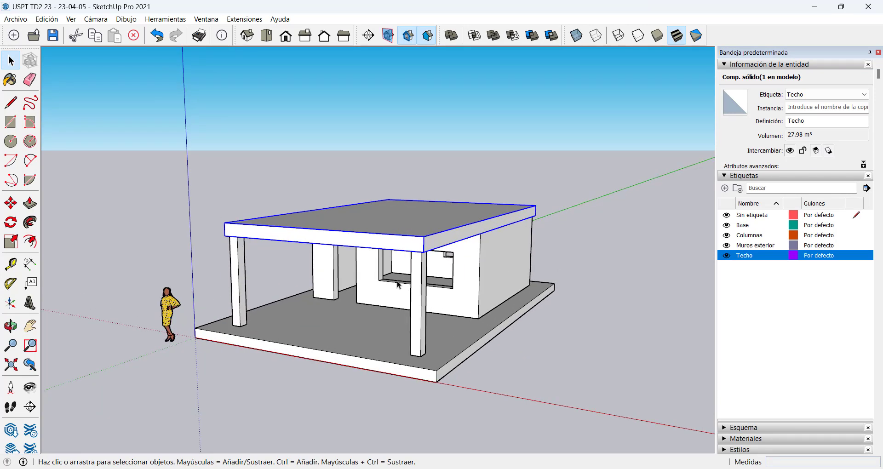
middle_drag(361, 240, 235, 212)
scroll(225, 213, up, 1)
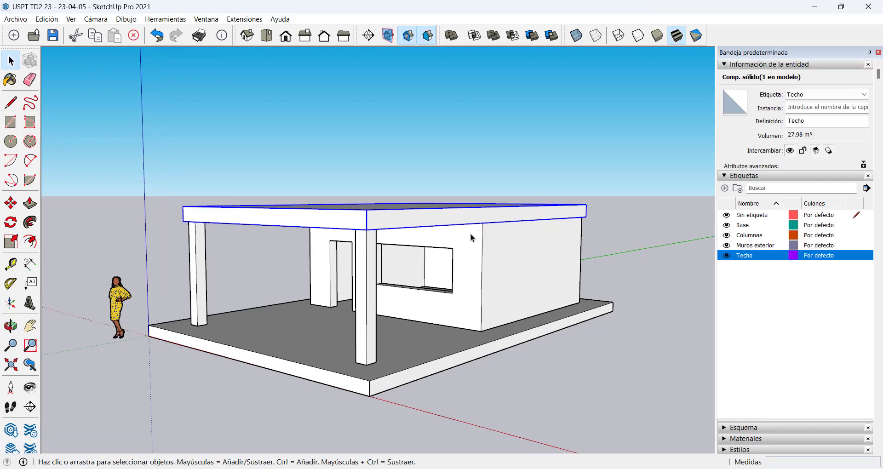
middle_drag(471, 233, 413, 235)
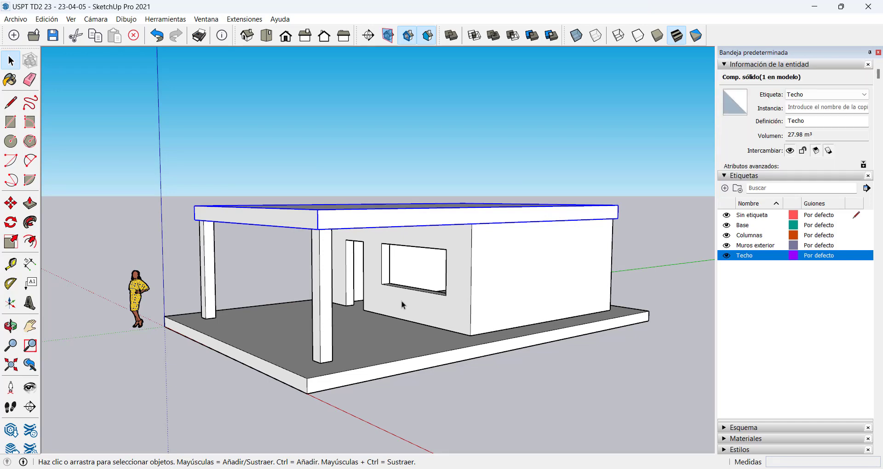
middle_drag(402, 357, 429, 350)
key(space)
scroll(322, 333, up, 3)
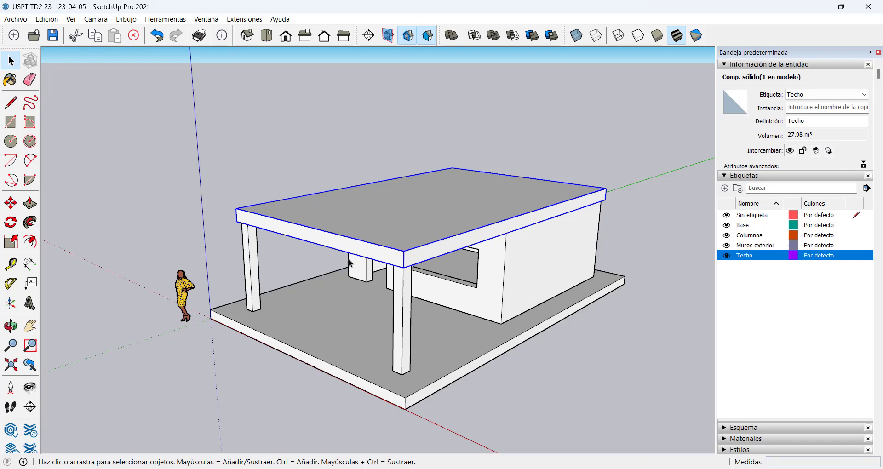
scroll(349, 263, down, 2)
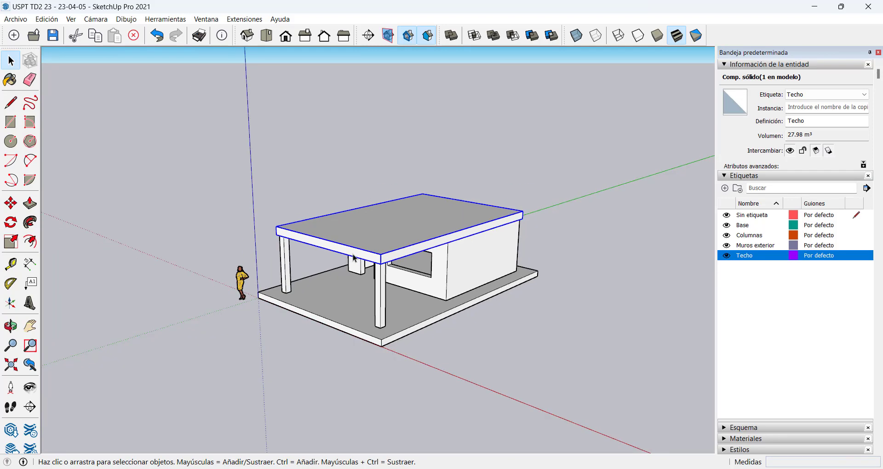
middle_drag(392, 244, 410, 216)
scroll(401, 244, up, 2)
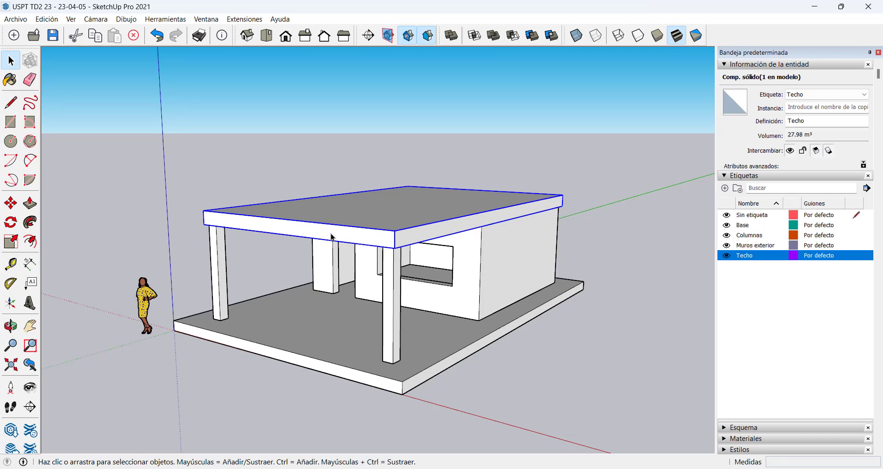
Copy the roof component 12 m along the red axis, beside the house.
scroll(333, 233, down, 2)
middle_drag(333, 233, 270, 249)
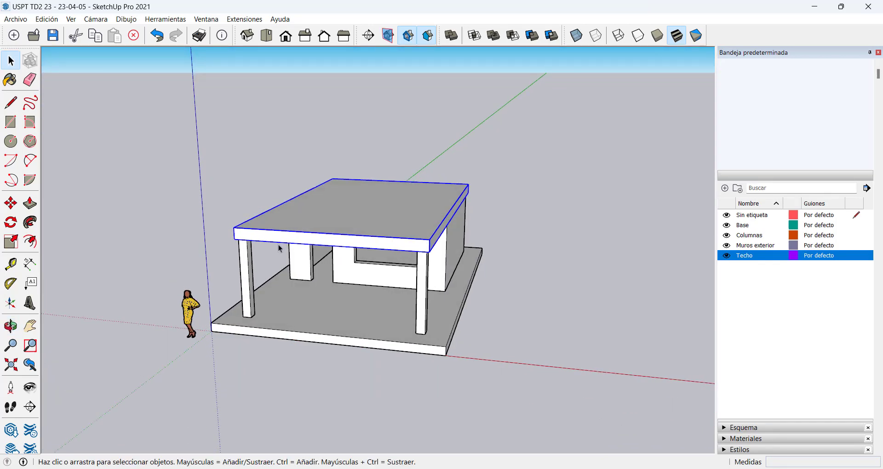
key(m)
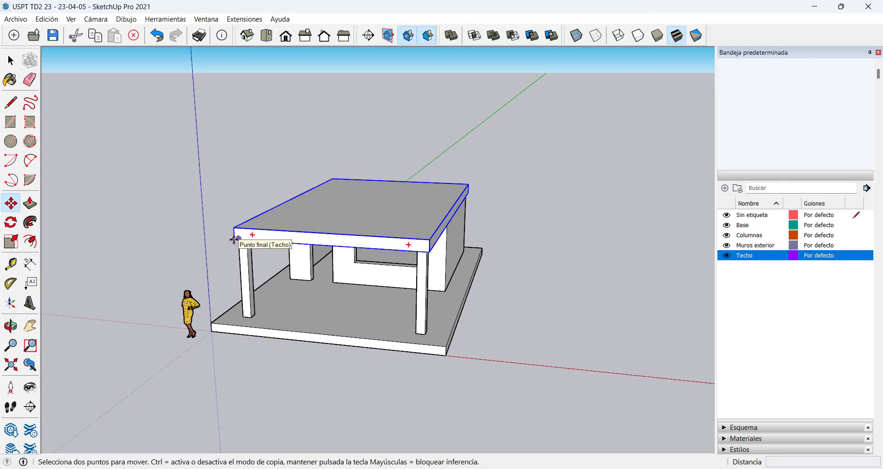
click(234, 239)
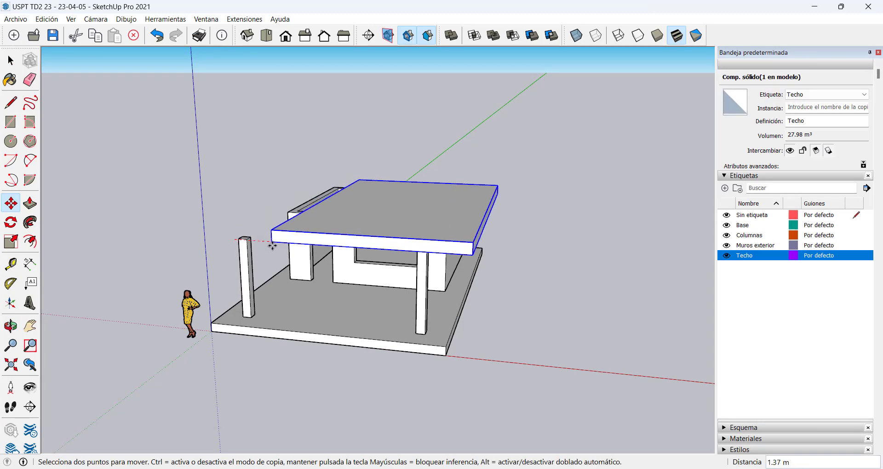
key(ctrl)
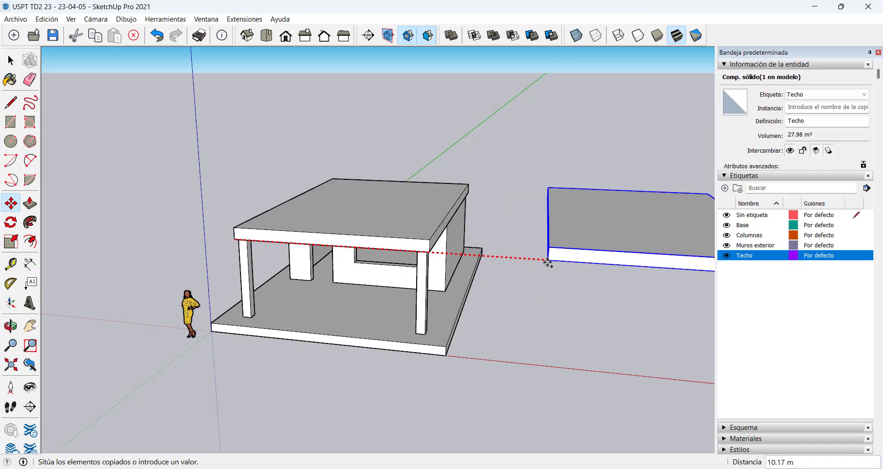
middle_drag(548, 262, 454, 231)
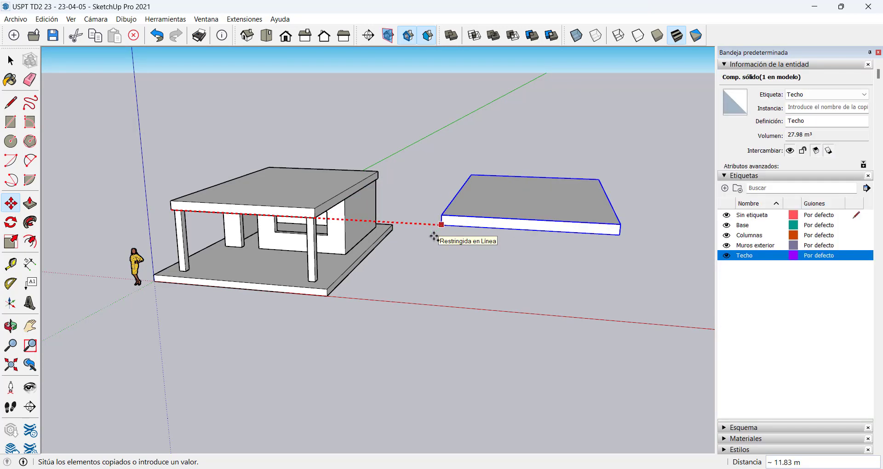
text(12)
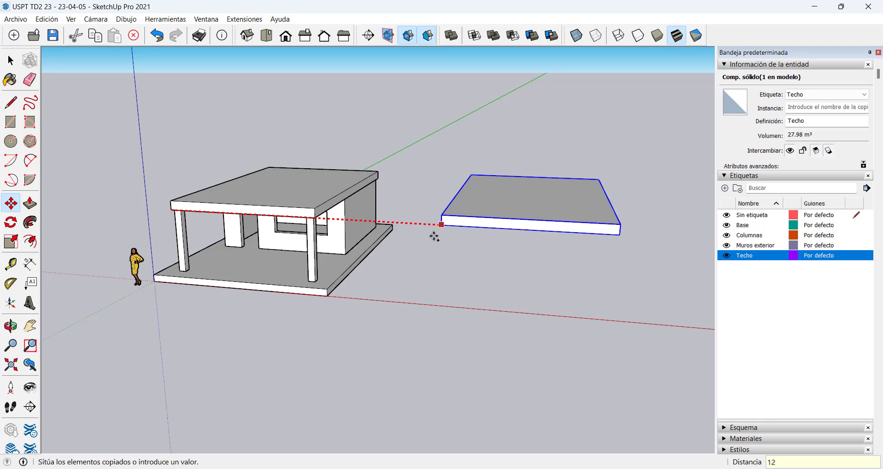
key(Return)
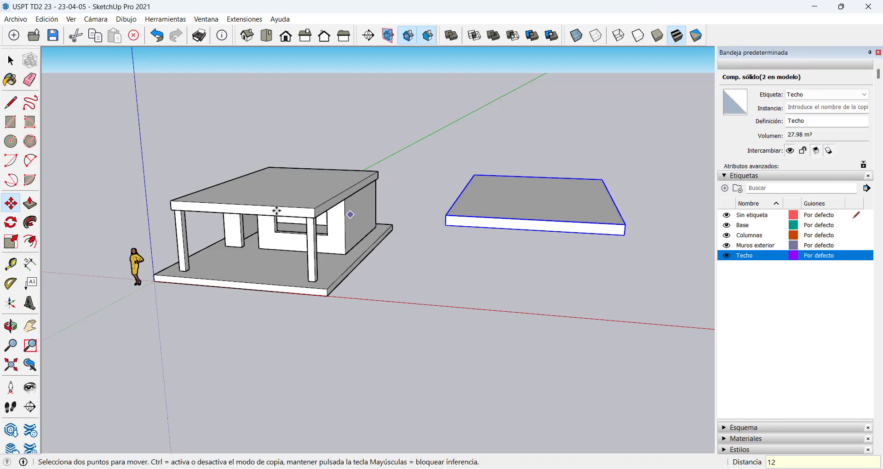
click(446, 225)
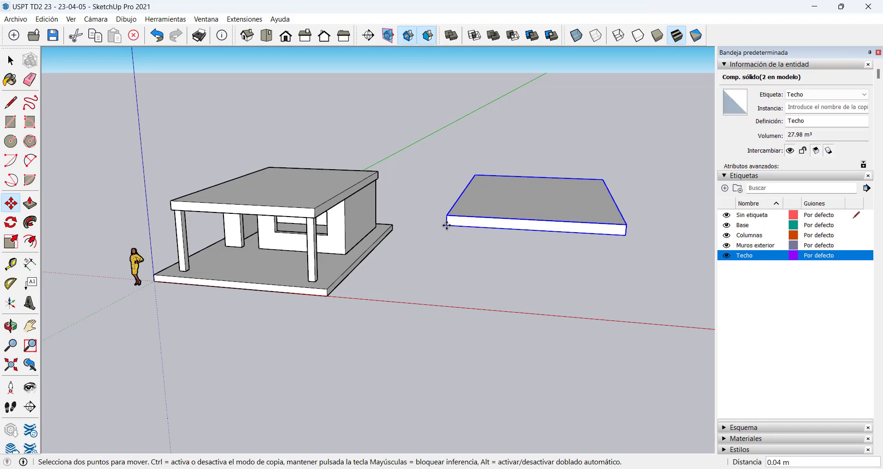
Open the roof copy for editing and draw a circle of about 0.70 m radius on its top face, near the front corner closest to the house.
middle_drag(440, 225, 442, 251)
scroll(504, 221, up, 3)
middle_drag(506, 217, 495, 219)
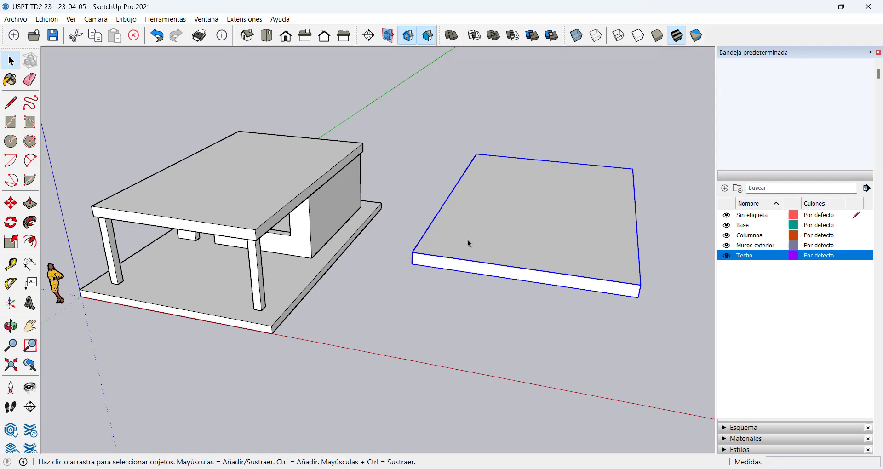
double_click(500, 206)
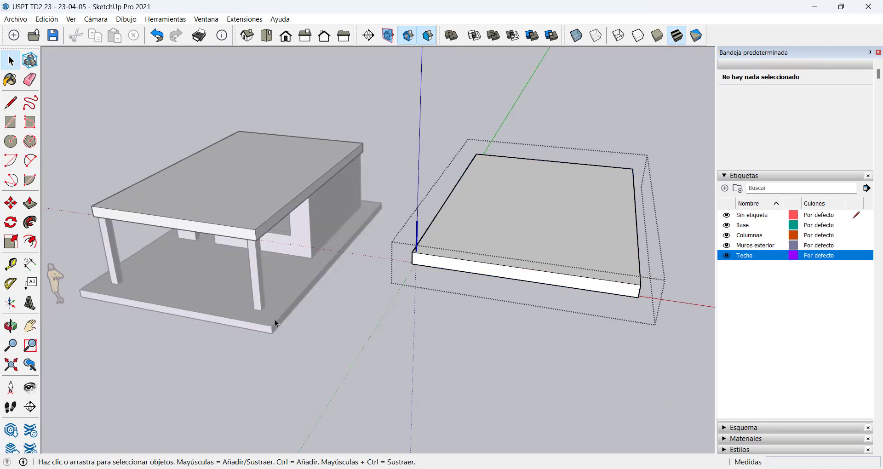
middle_drag(490, 241, 376, 275)
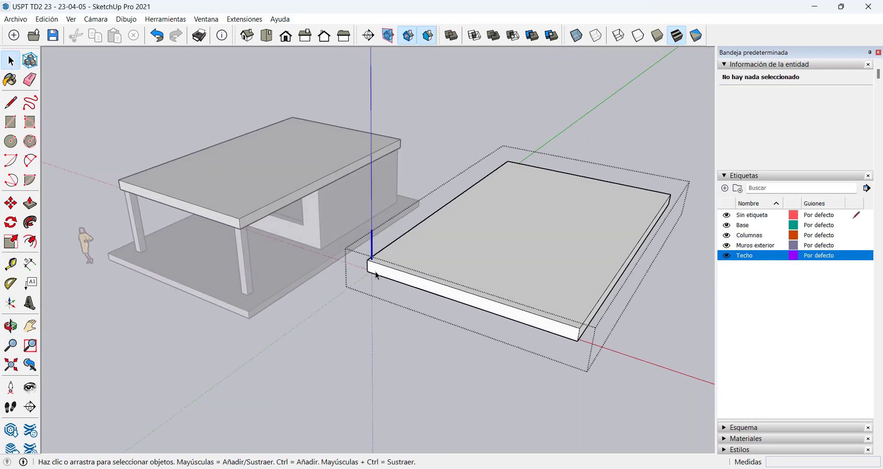
click(11, 142)
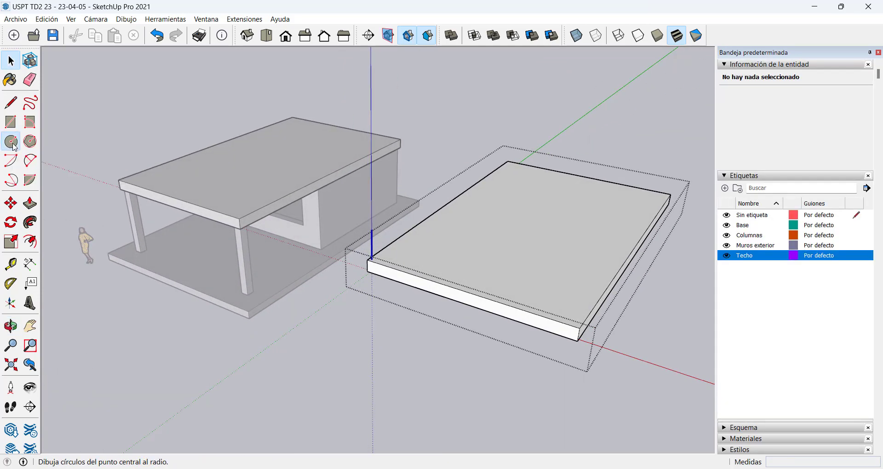
click(451, 261)
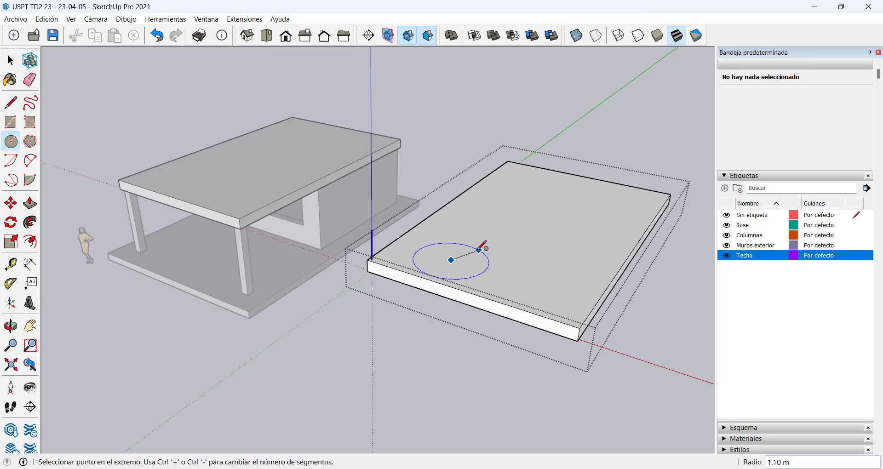
click(461, 252)
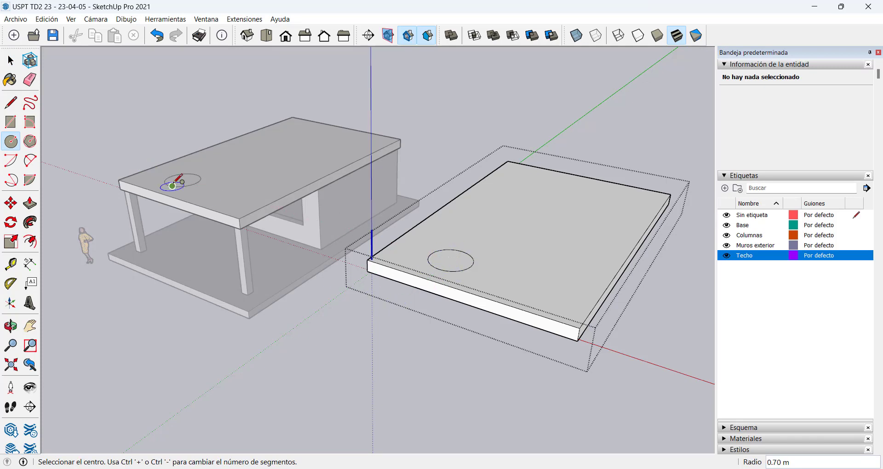
Push the circle 0.40 m down through the slab to cut a round hole, and finish editing the component.
key(p)
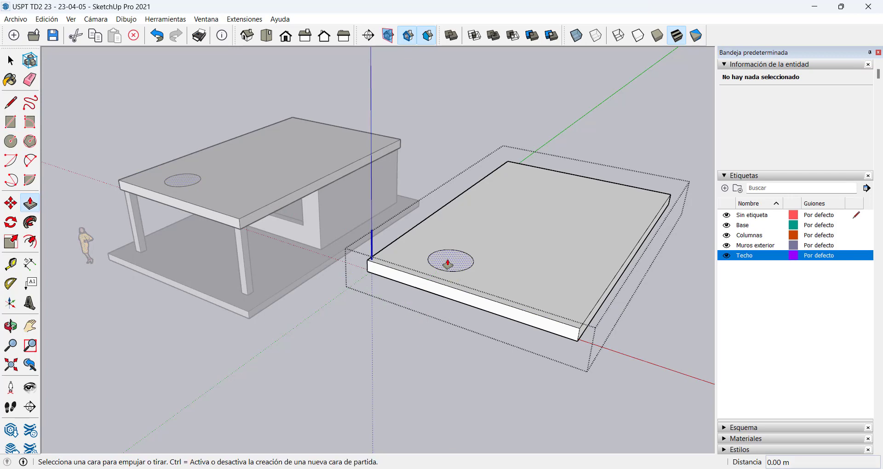
drag(447, 264, 368, 275)
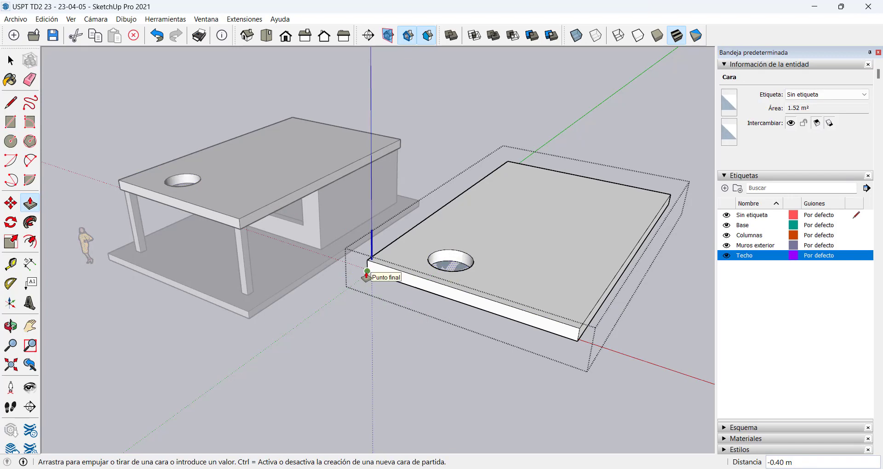
click(367, 276)
scroll(445, 299, up, 5)
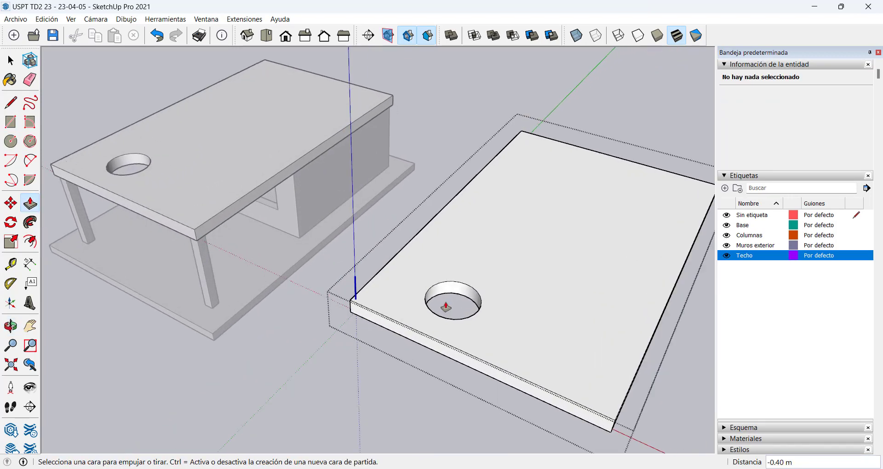
middle_drag(445, 307, 437, 250)
key(space)
click(228, 251)
scroll(228, 251, down, 4)
middle_drag(207, 218, 292, 279)
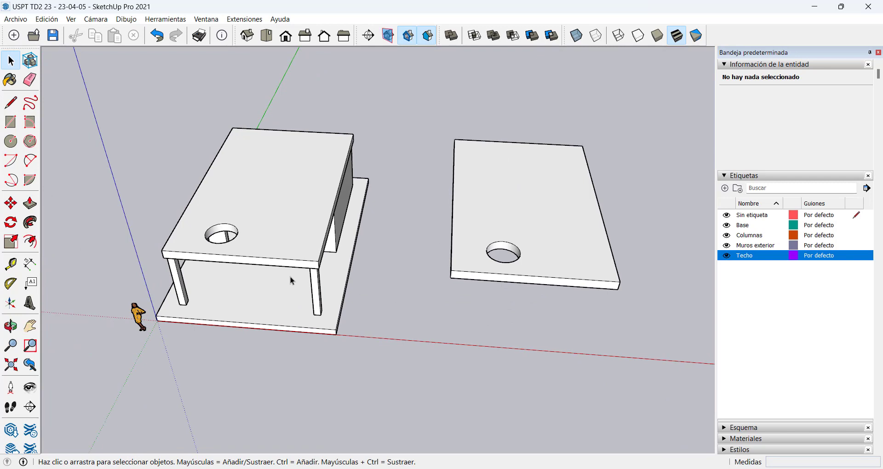
Undo the round hole and its circle in the roof component, and leave component editing.
key(ctrl+z)
key(ctrl+z)
key(ctrl+z)
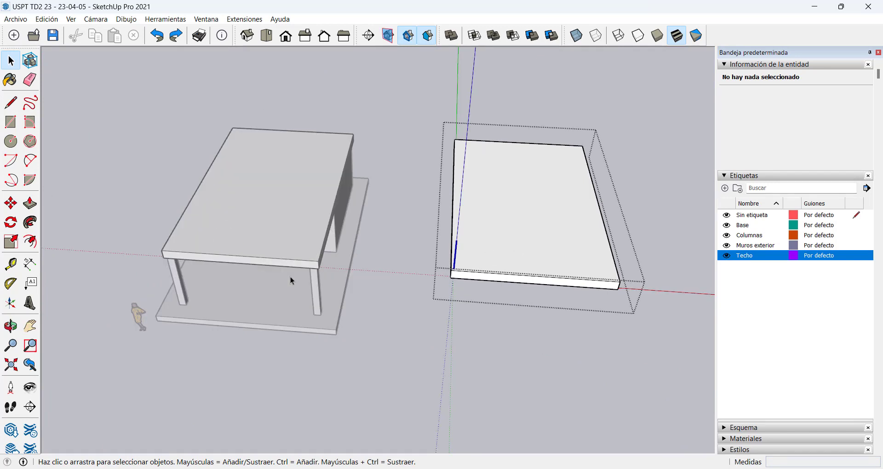
middle_drag(422, 267, 409, 237)
click(407, 309)
middle_drag(408, 303, 336, 313)
scroll(476, 275, down, 3)
scroll(417, 299, up, 2)
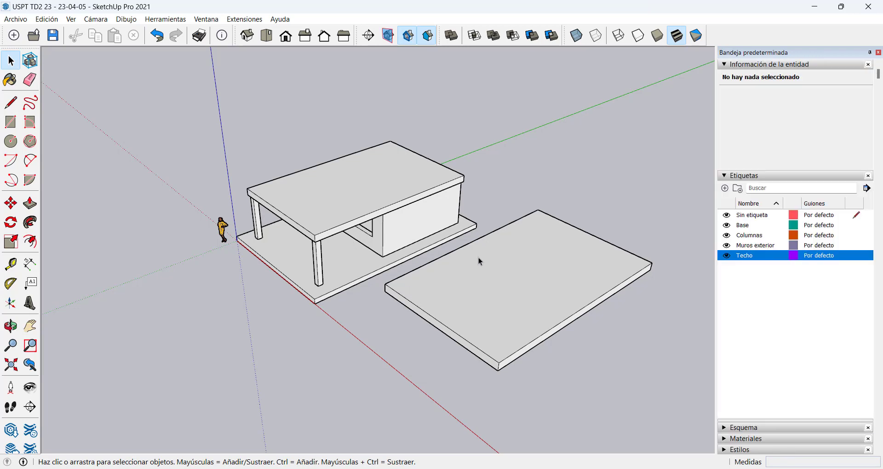
middle_drag(477, 258, 459, 213)
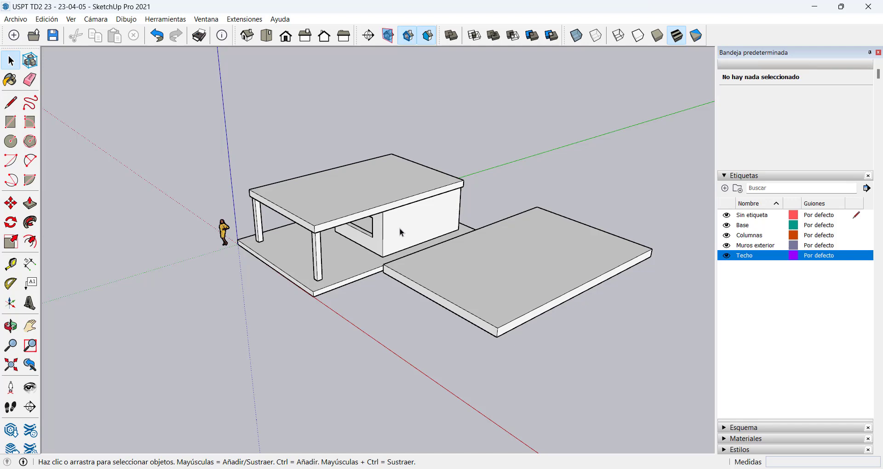
middle_drag(427, 300, 370, 289)
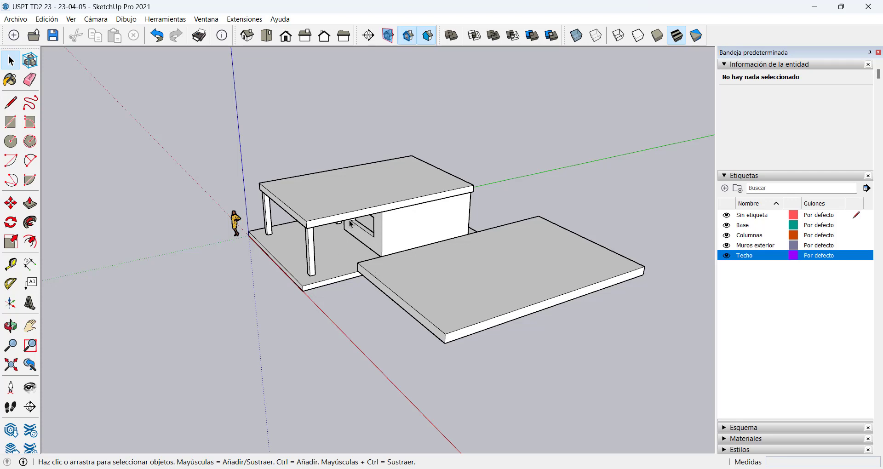
scroll(349, 224, up, 3)
middle_drag(343, 222, 323, 219)
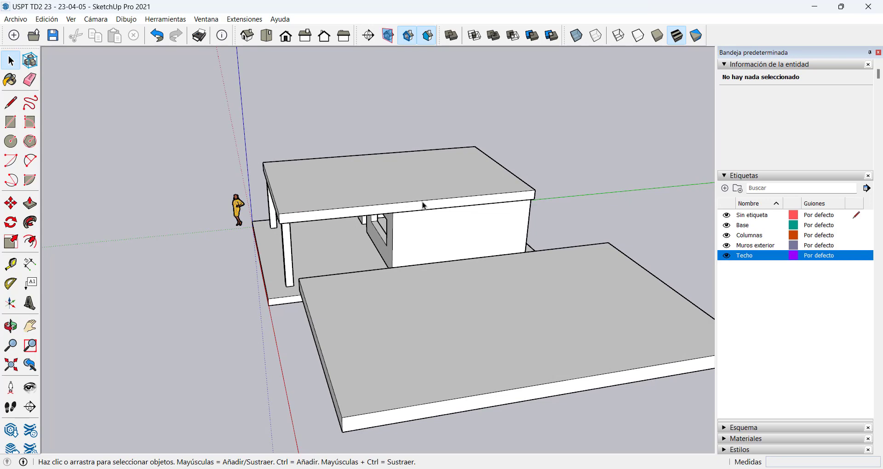
middle_drag(424, 205, 333, 227)
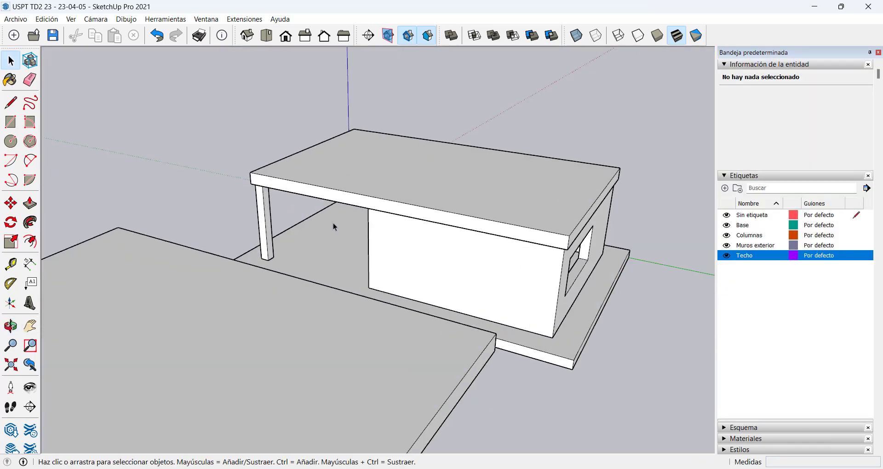
click(335, 200)
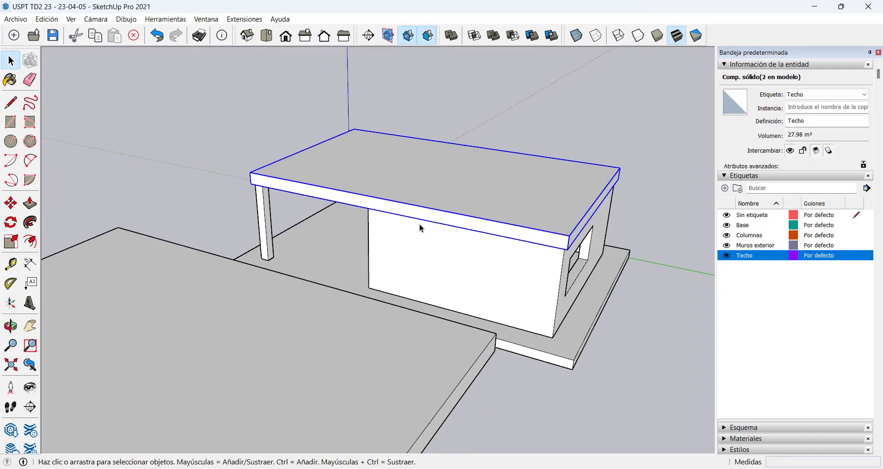
scroll(485, 296, down, 5)
middle_drag(331, 221, 284, 152)
scroll(476, 221, up, 4)
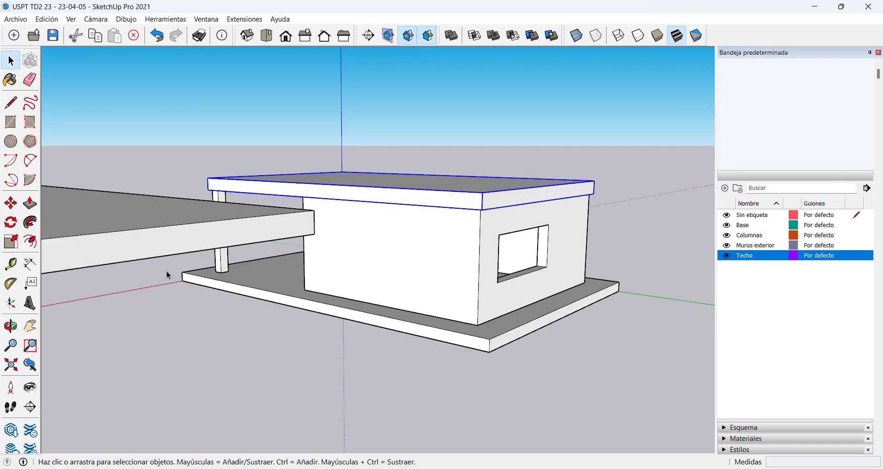
middle_drag(168, 301, 359, 248)
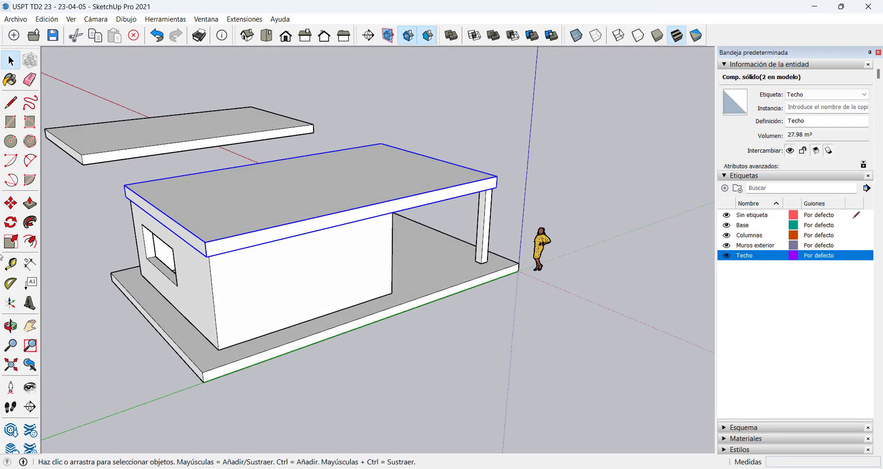
click(11, 224)
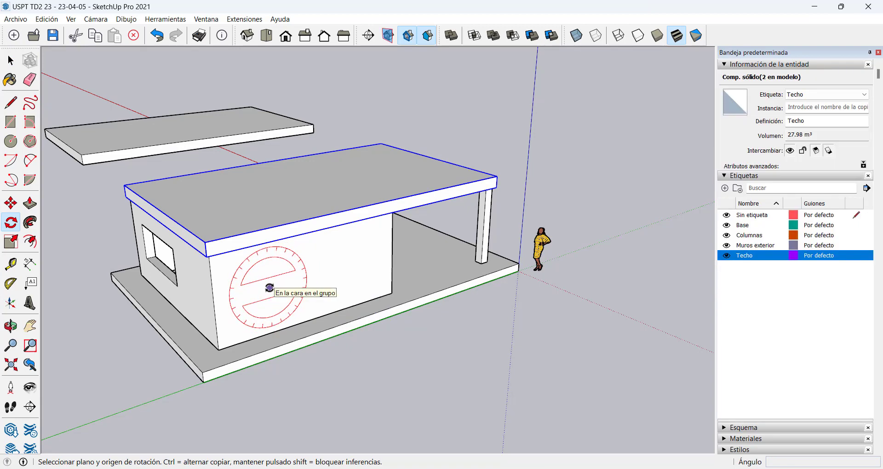
scroll(269, 287, down, 1)
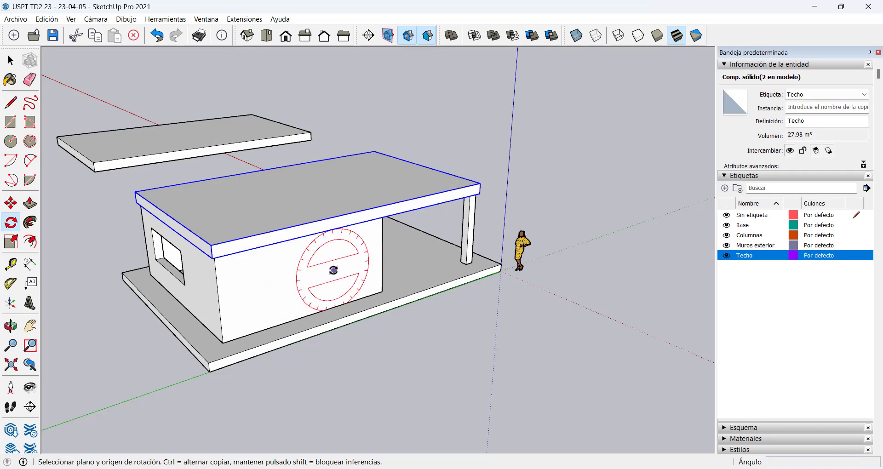
middle_drag(329, 271, 258, 308)
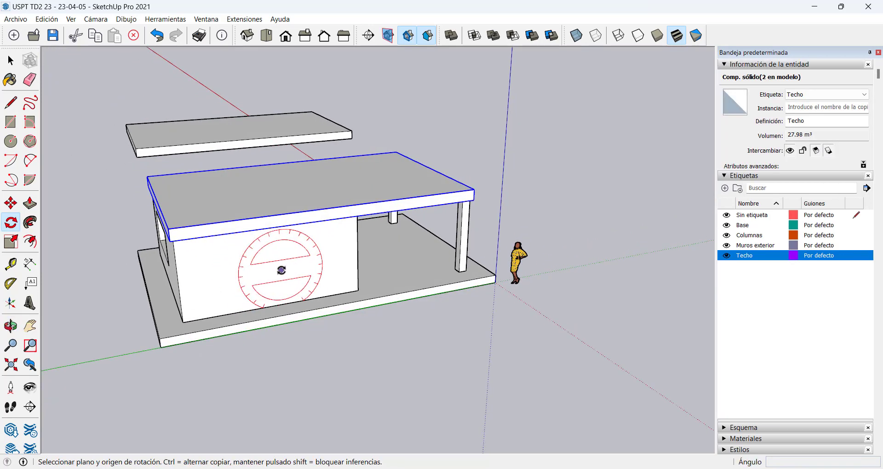
middle_drag(292, 265, 227, 248)
scroll(309, 240, up, 5)
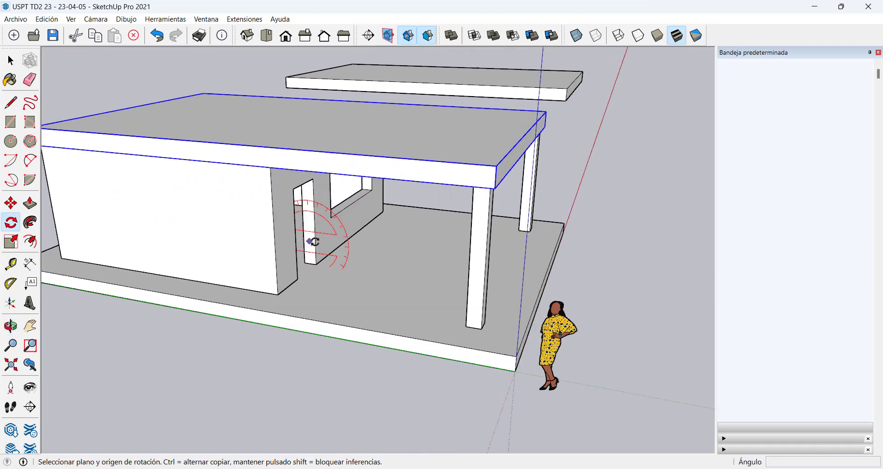
scroll(329, 226, down, 5)
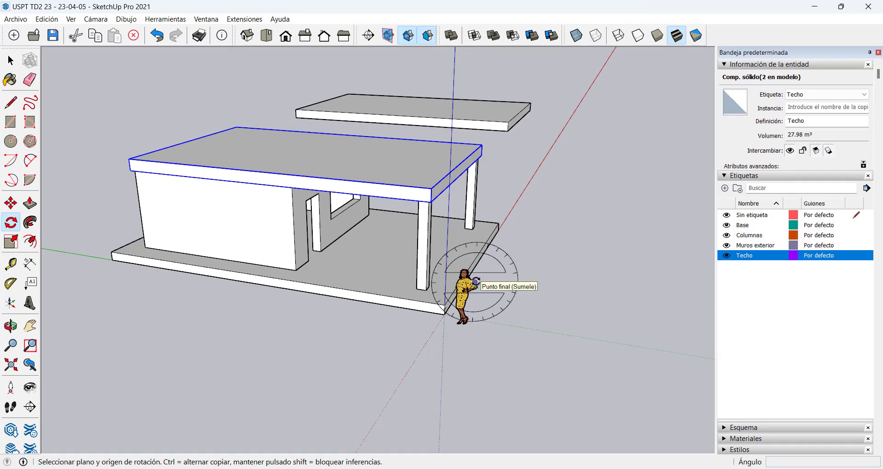
scroll(475, 281, up, 4)
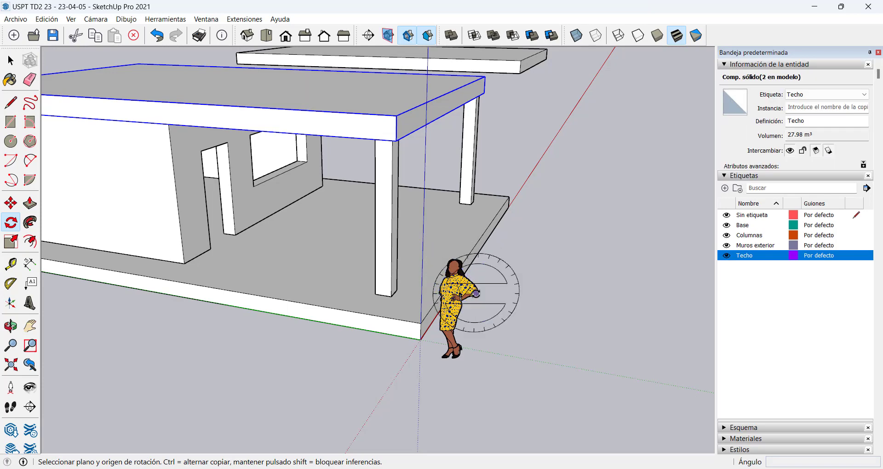
scroll(464, 302, down, 3)
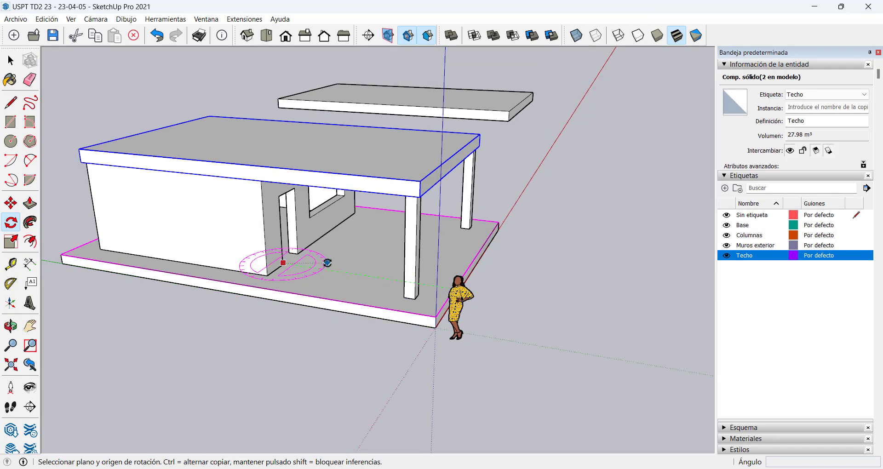
middle_drag(325, 258, 393, 305)
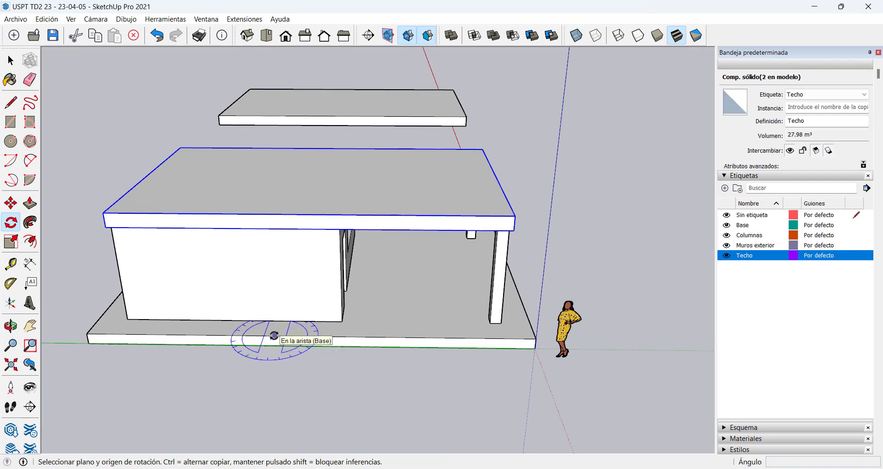
middle_drag(240, 280, 374, 284)
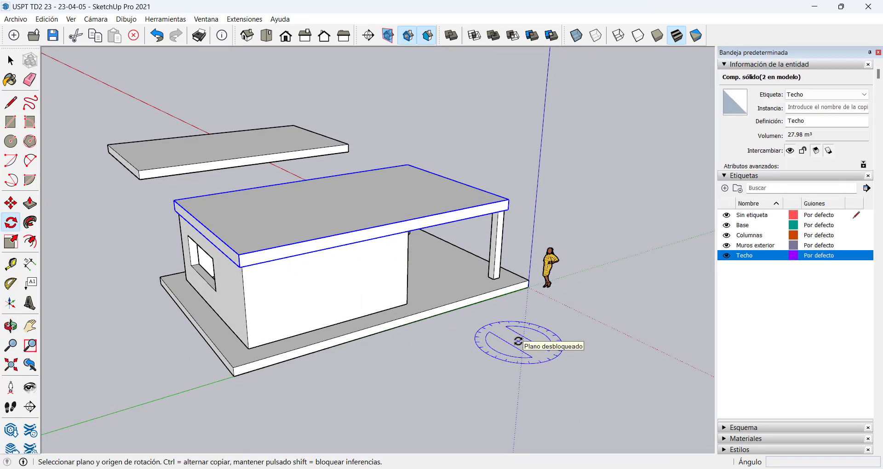
key(Right)
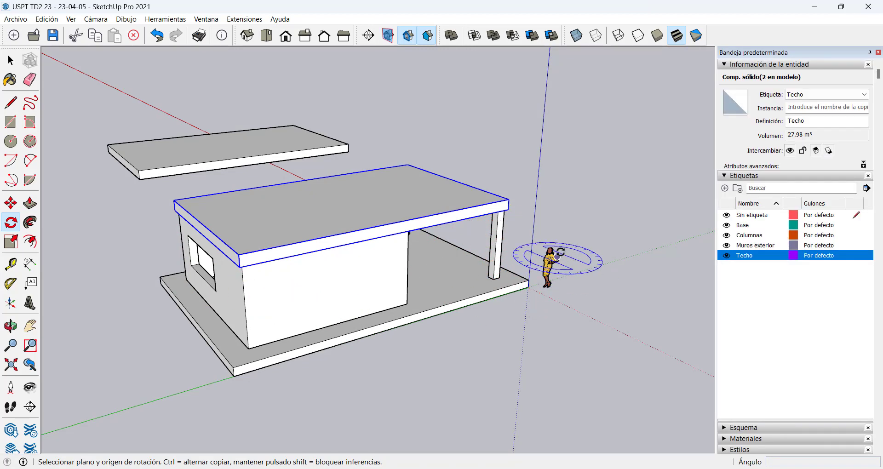
scroll(555, 258, up, 3)
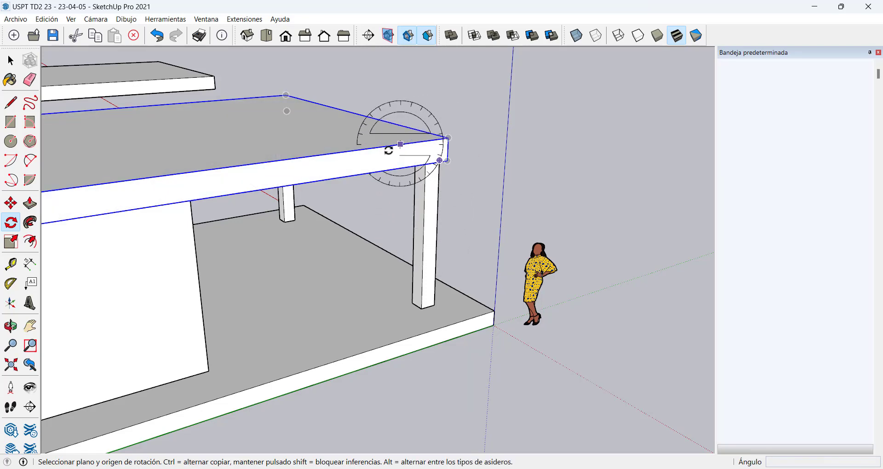
middle_drag(265, 183, 541, 170)
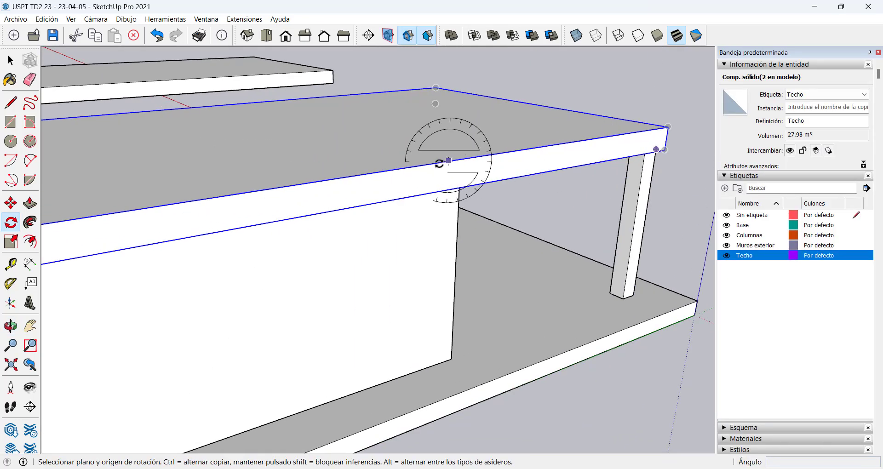
scroll(440, 165, down, 3)
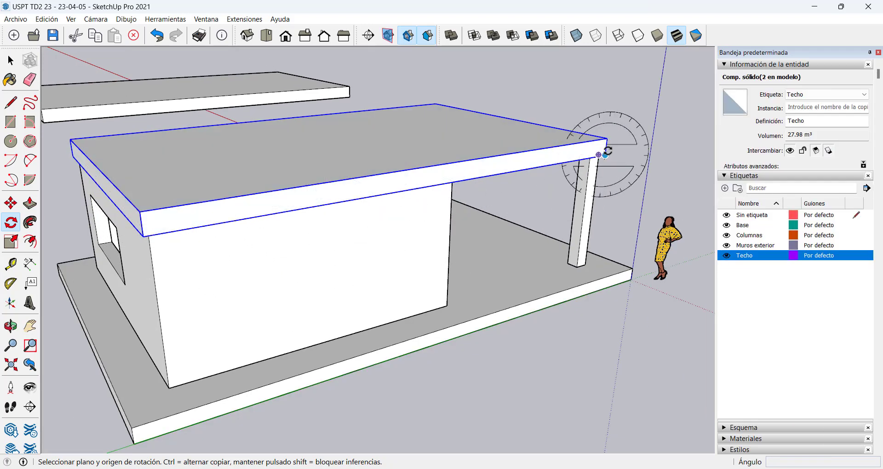
click(598, 154)
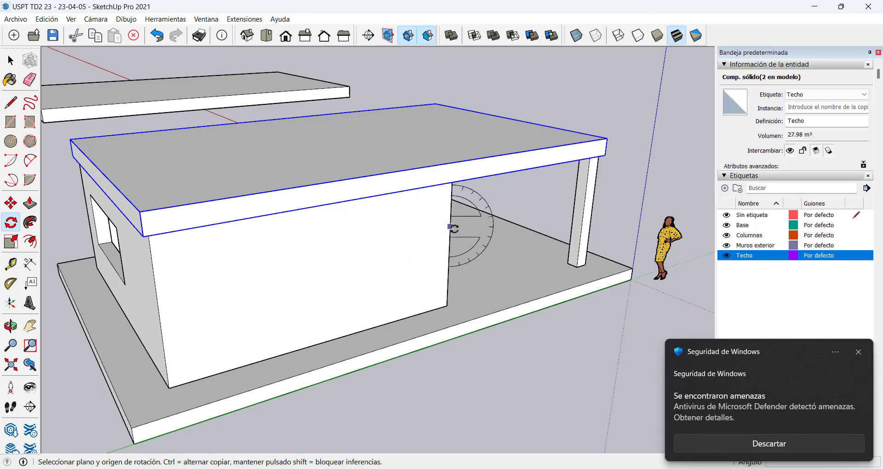
click(859, 353)
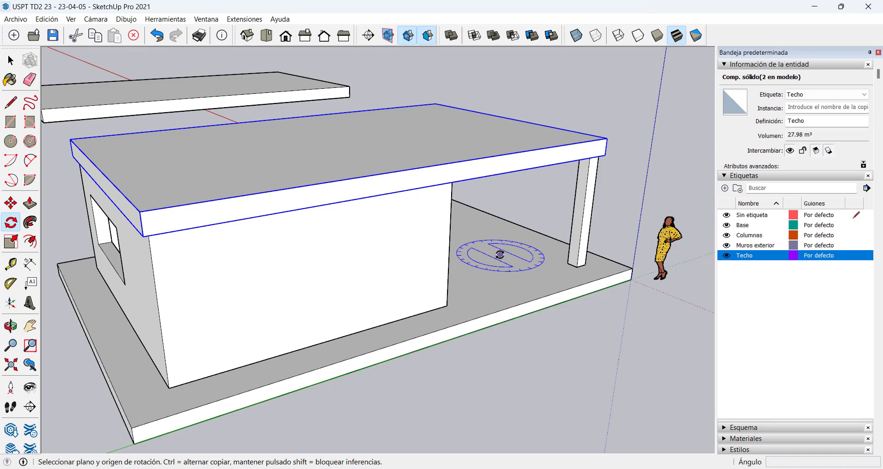
key(Right)
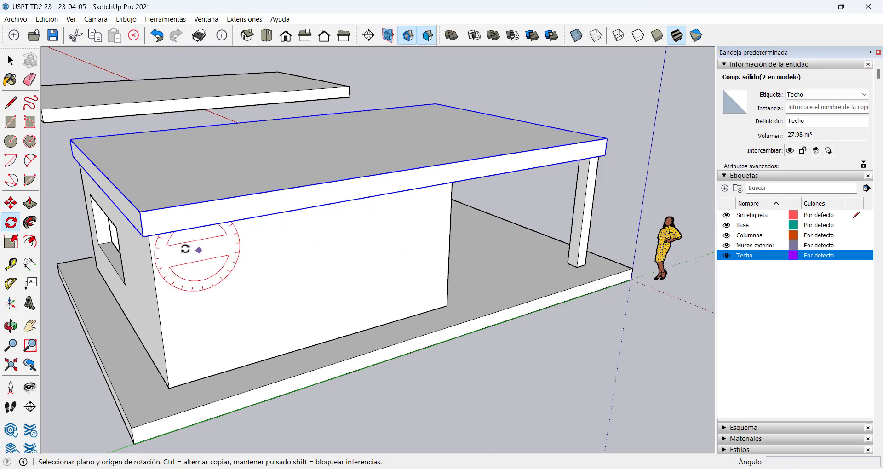
middle_drag(226, 258, 318, 228)
middle_drag(288, 202, 296, 271)
middle_drag(288, 220, 344, 195)
key(space)
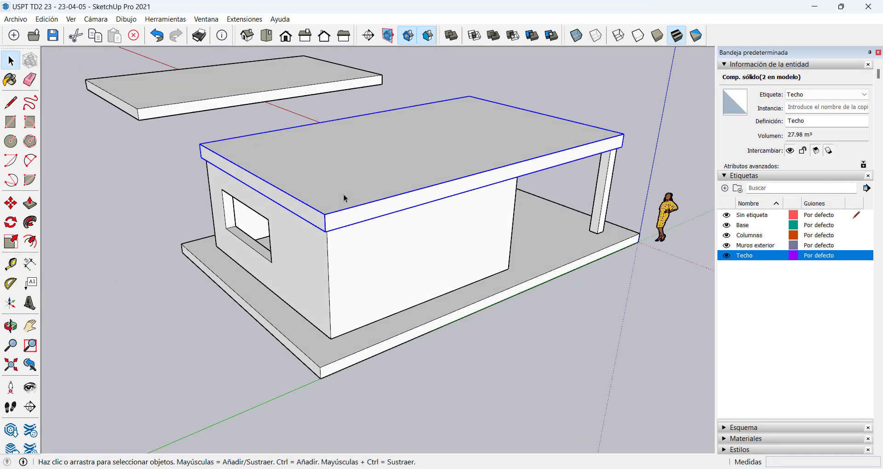
Open the house's roof component for editing and pull its short end face above the window wall out 0.70 m, flush with the base's edge.
double_click(343, 195)
key(p)
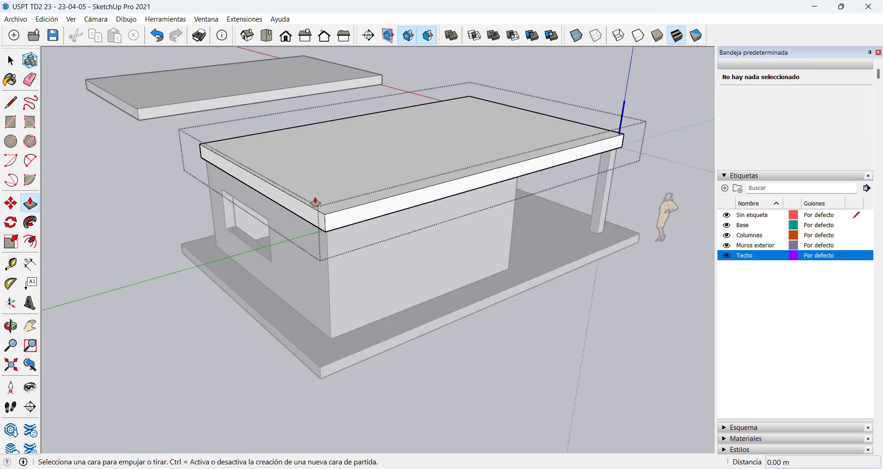
click(301, 215)
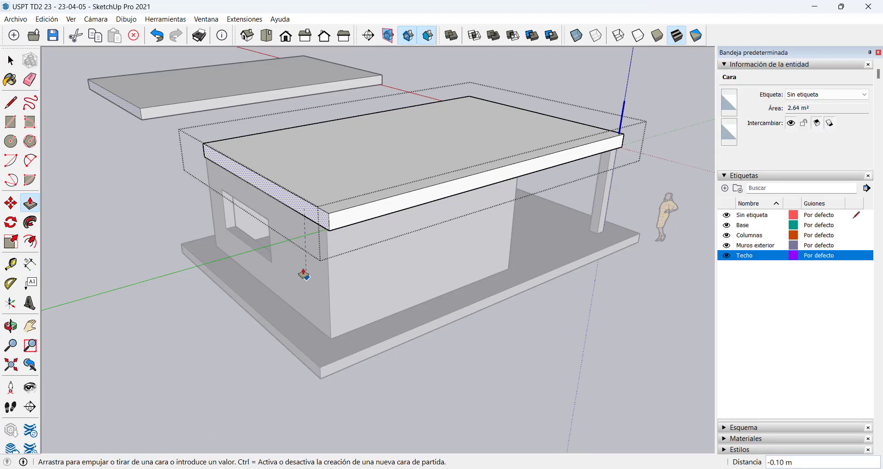
click(321, 371)
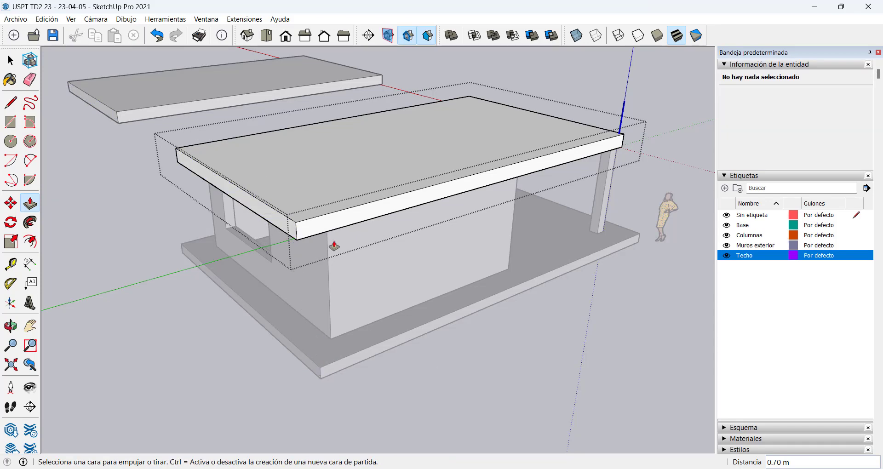
Pull the roof's opposite end face, on the column side, out 0.70 m to align with the base's corner, and finish editing the component.
middle_drag(334, 246, 441, 200)
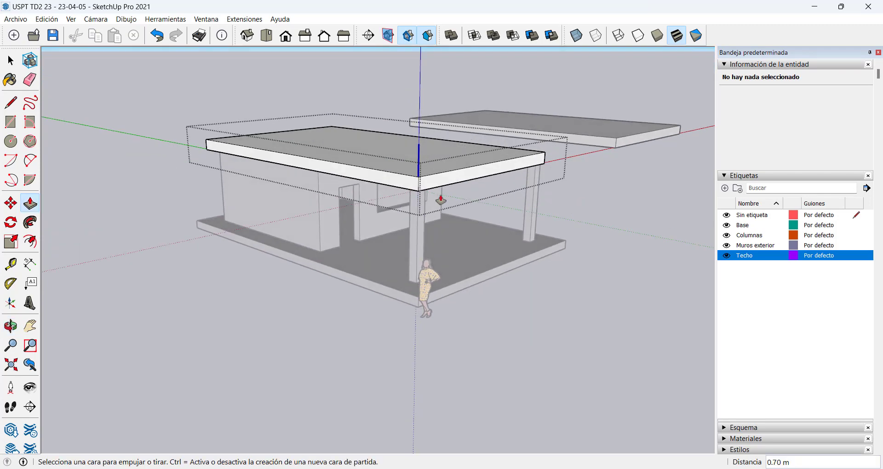
click(438, 189)
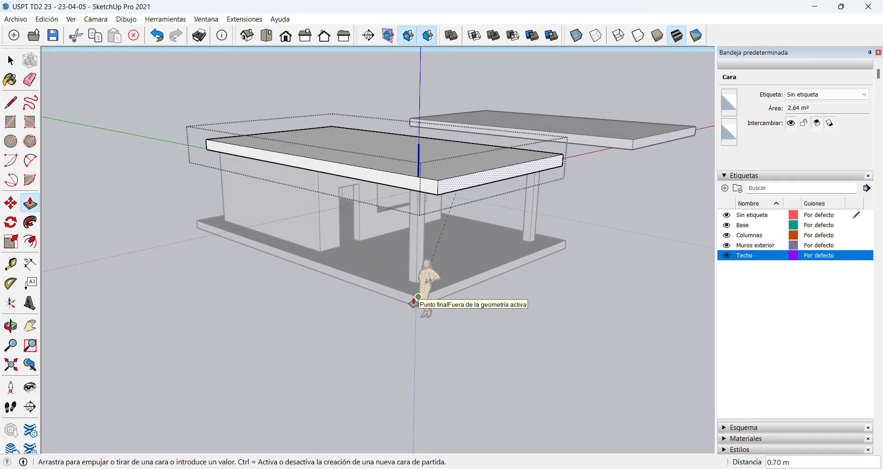
middle_drag(414, 301, 538, 301)
scroll(508, 301, up, 5)
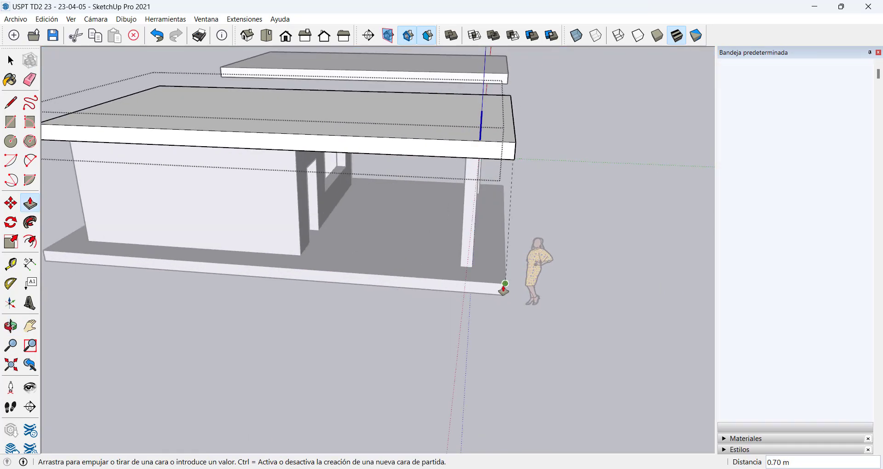
click(505, 284)
scroll(331, 203, down, 3)
middle_drag(331, 202, 464, 199)
key(space)
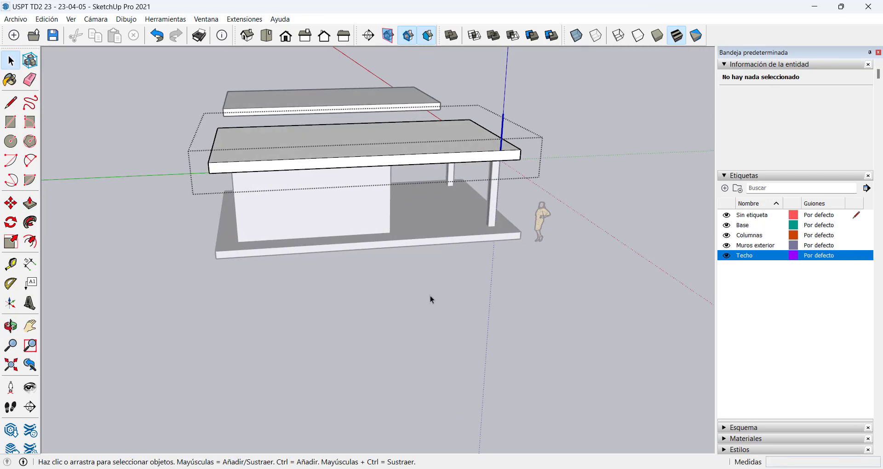
middle_drag(371, 271, 242, 107)
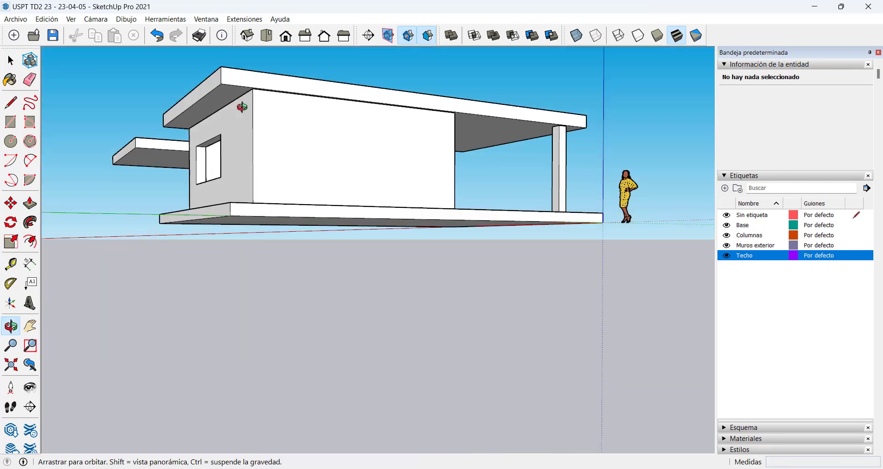
middle_drag(305, 106, 339, 207)
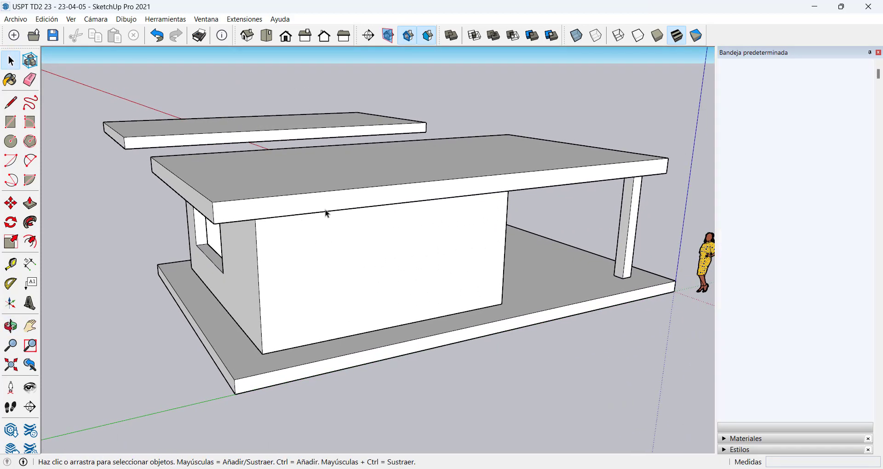
Select the house's roof component and start the Rotate operation on it.
click(325, 211)
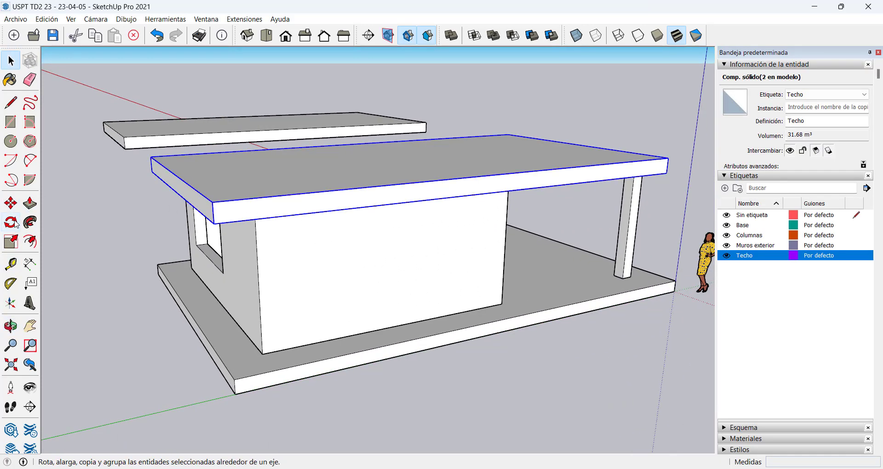
click(13, 223)
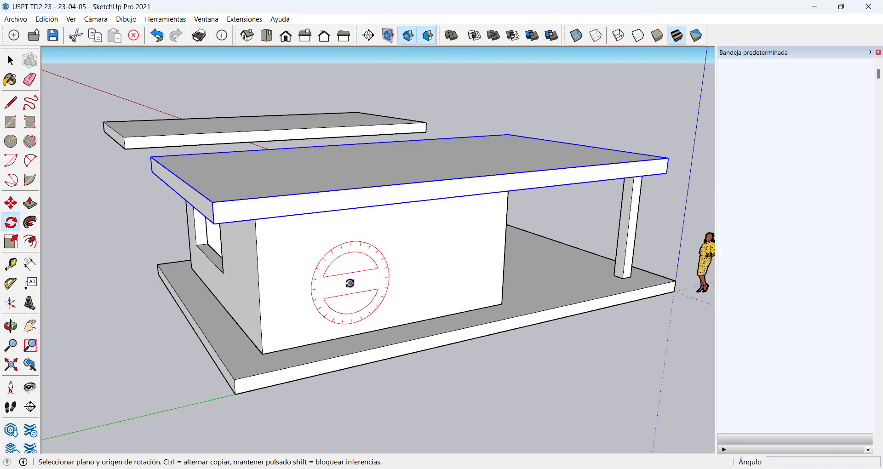
scroll(249, 247, up, 3)
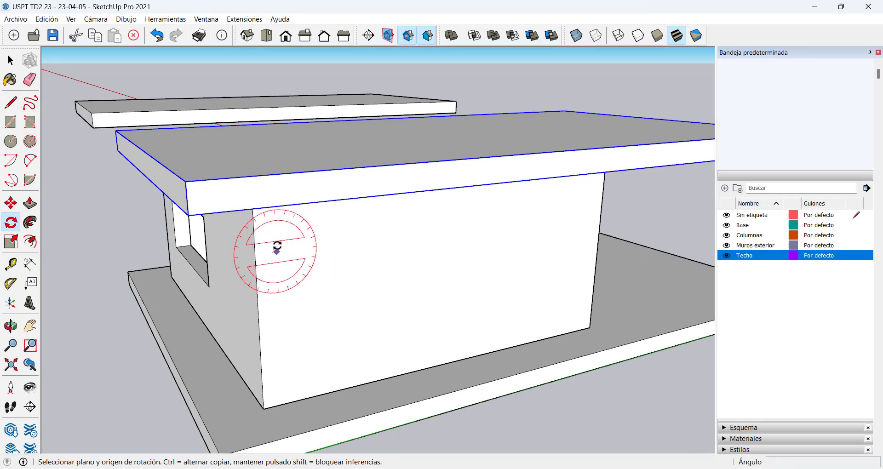
middle_drag(276, 246, 325, 144)
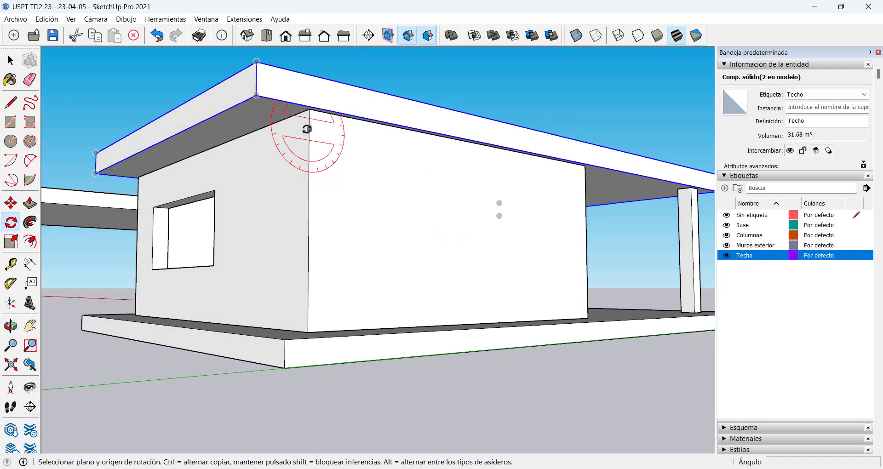
scroll(306, 131, up, 5)
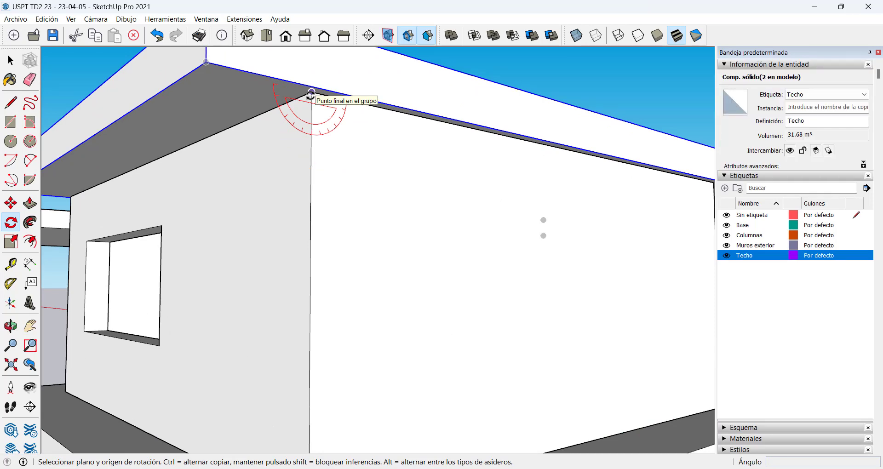
click(311, 94)
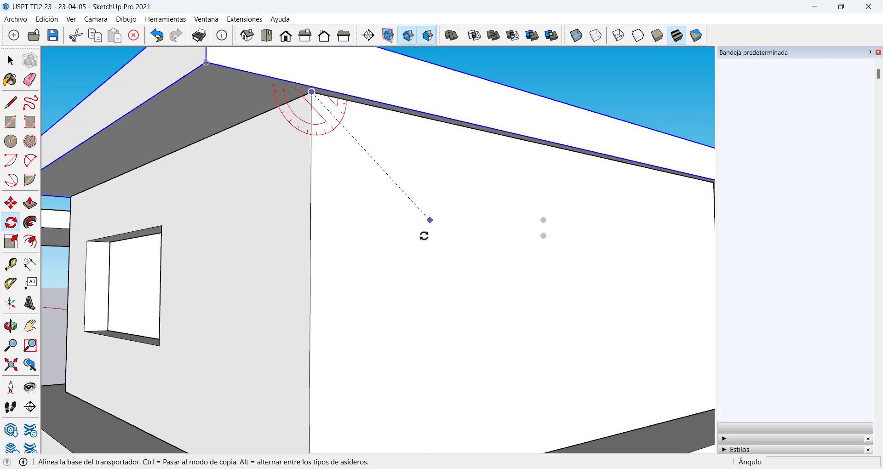
scroll(437, 235, down, 4)
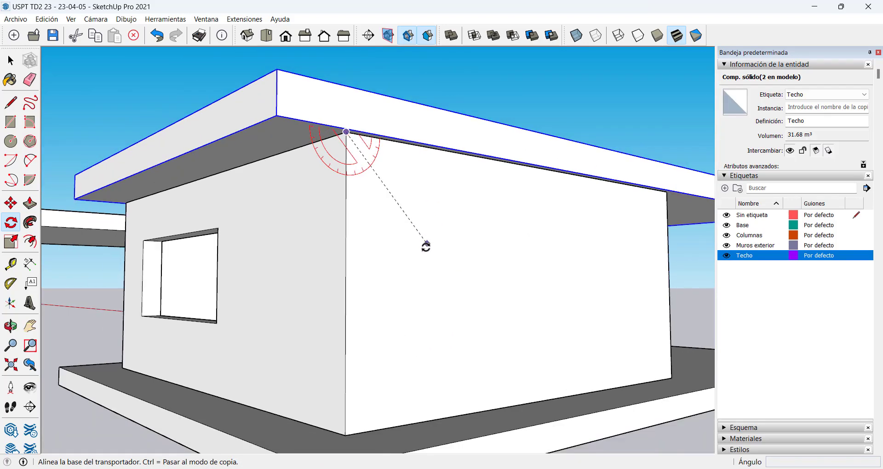
key(Escape)
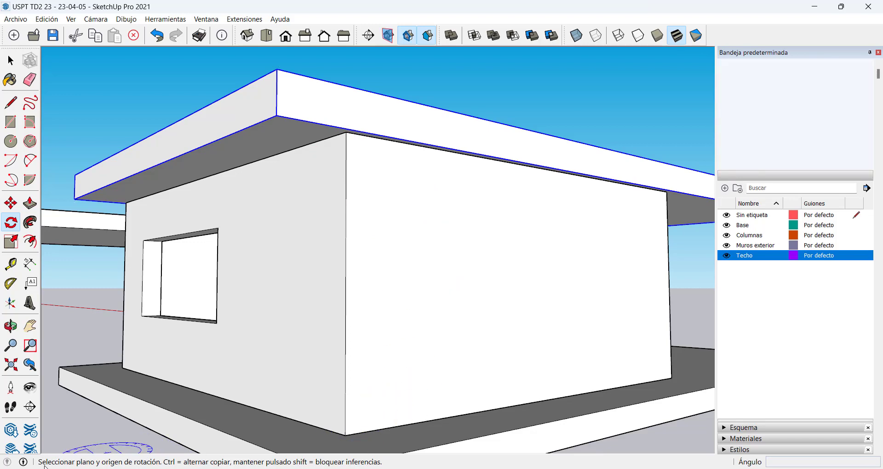
mouse_move(94, 468)
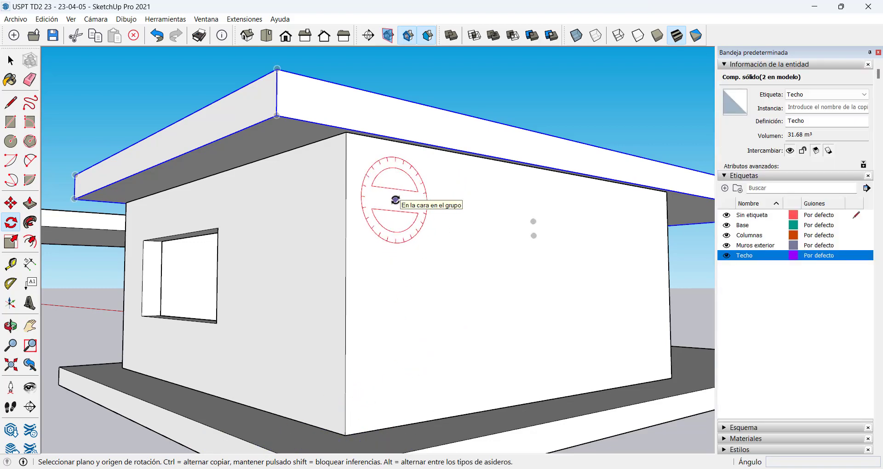
scroll(395, 200, down, 2)
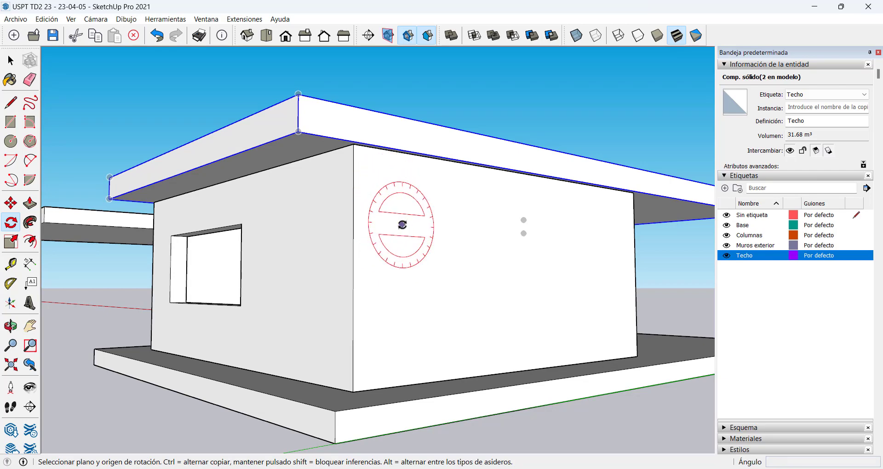
scroll(402, 228, down, 5)
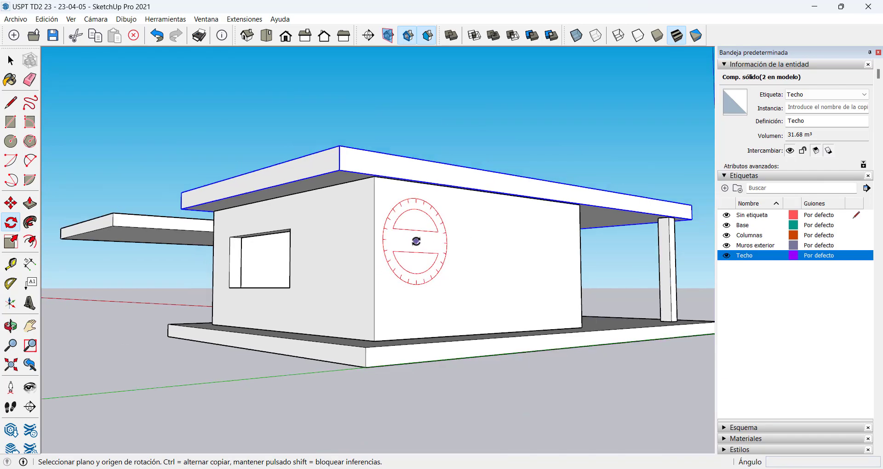
middle_drag(424, 242, 405, 301)
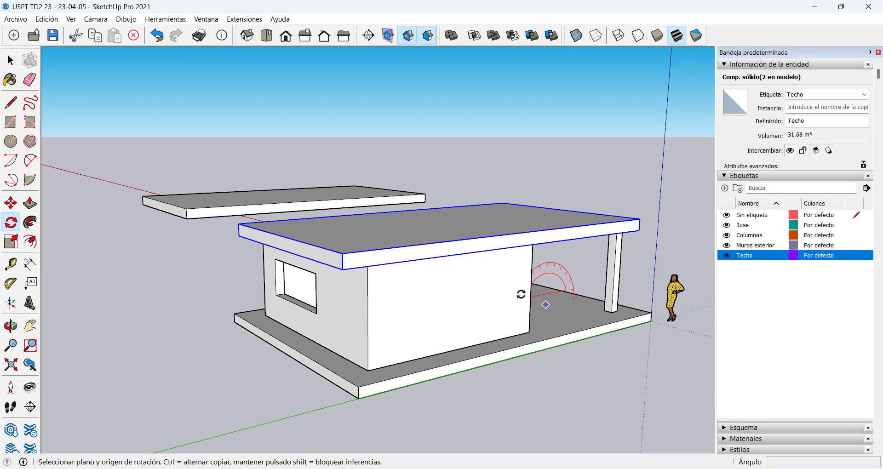
middle_drag(367, 276, 464, 296)
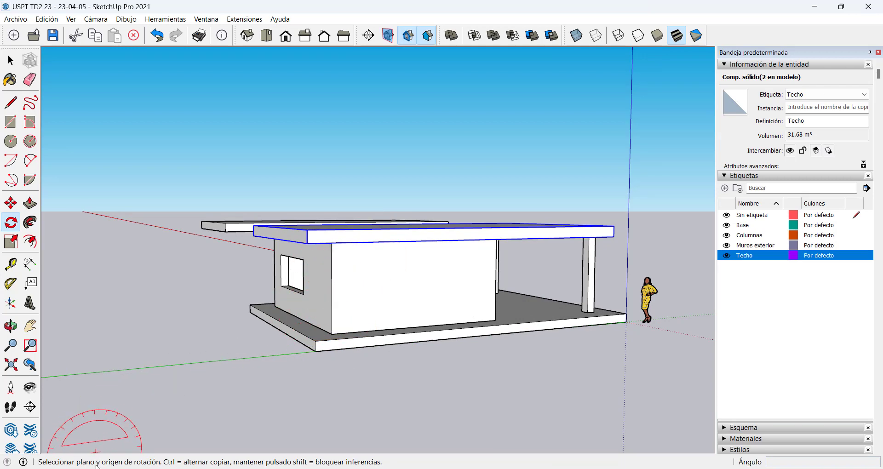
Set the roof's rotation centre at the long wall's upper outer corner, with the baseline toward the roof's lower corner beyond the columns.
scroll(330, 291, up, 3)
middle_drag(324, 259, 296, 184)
scroll(296, 174, up, 6)
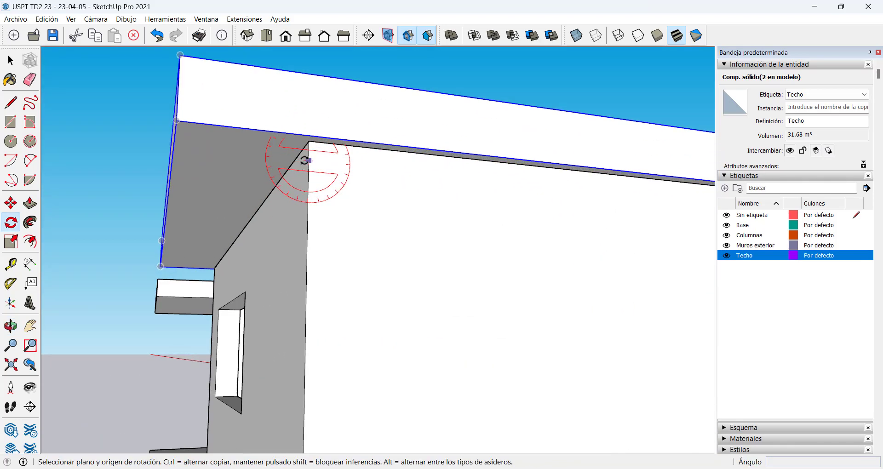
click(311, 137)
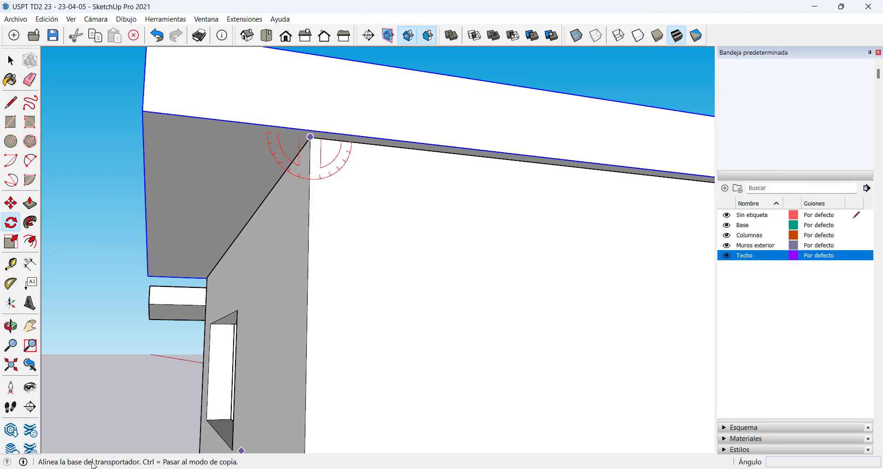
scroll(418, 203, down, 5)
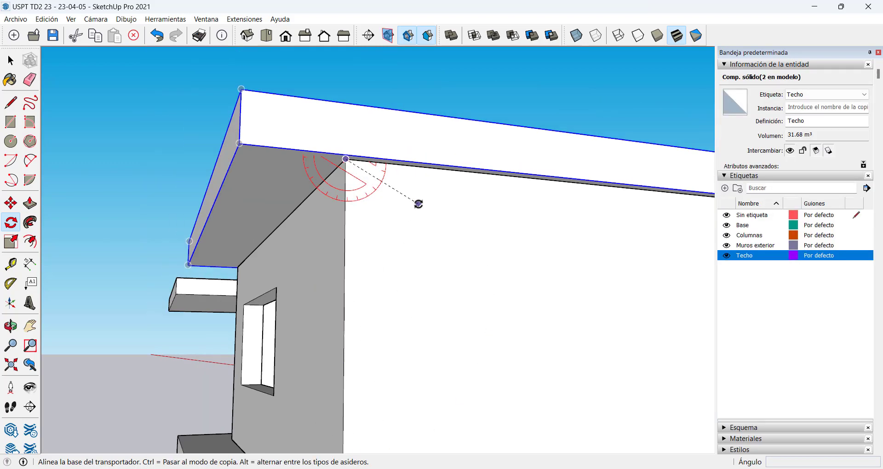
scroll(510, 224, down, 3)
middle_drag(522, 222, 465, 227)
middle_drag(531, 253, 484, 250)
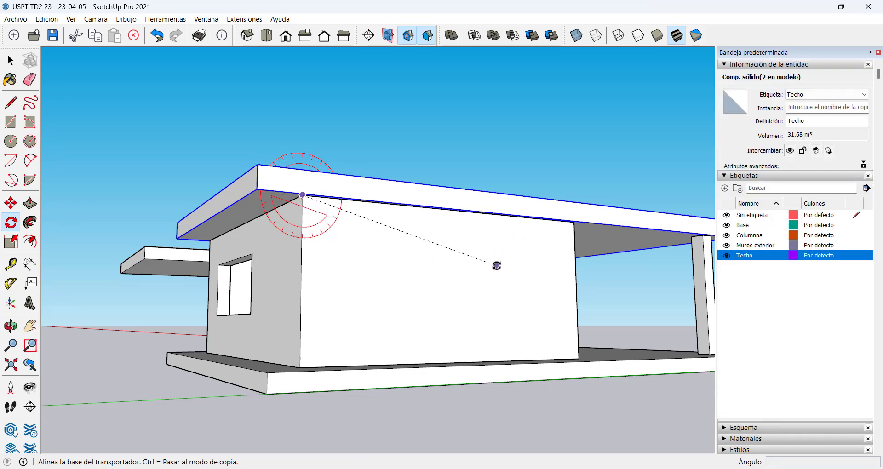
middle_drag(496, 266, 270, 255)
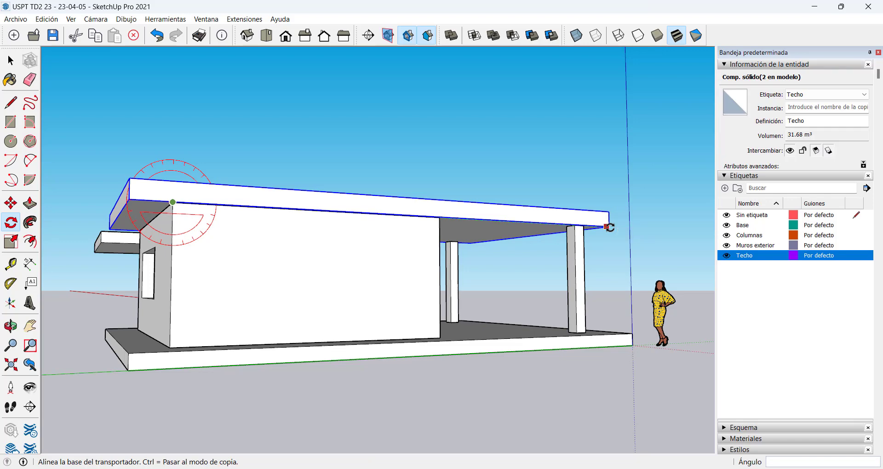
click(608, 226)
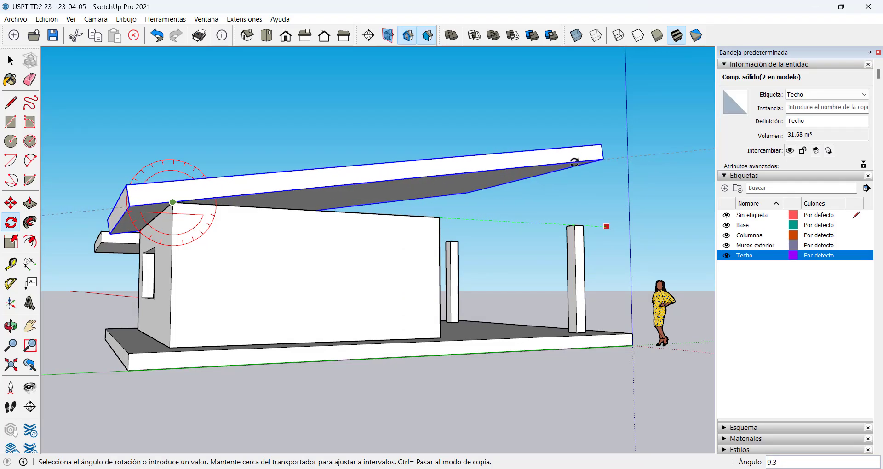
Rotate the roof 7 degrees so that its column-side end rises.
click(574, 161)
middle_drag(574, 161, 565, 195)
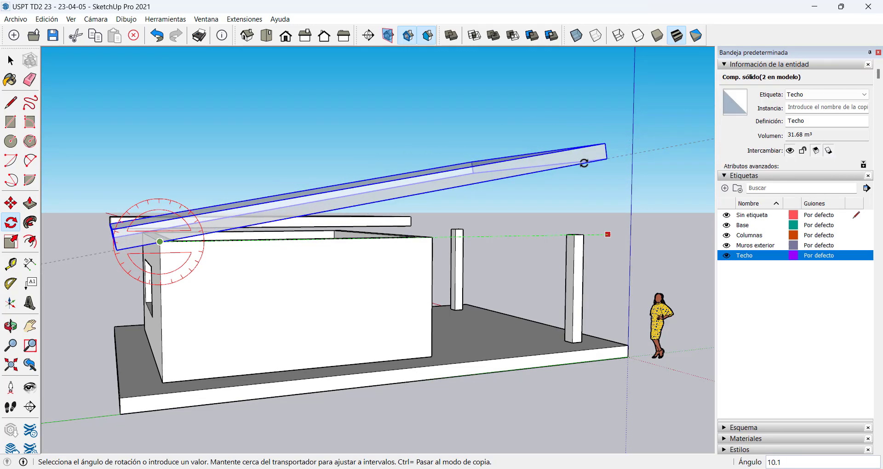
mouse_move(584, 163)
middle_down()
mouse_move(575, 169)
mouse_move(590, 165)
middle_up()
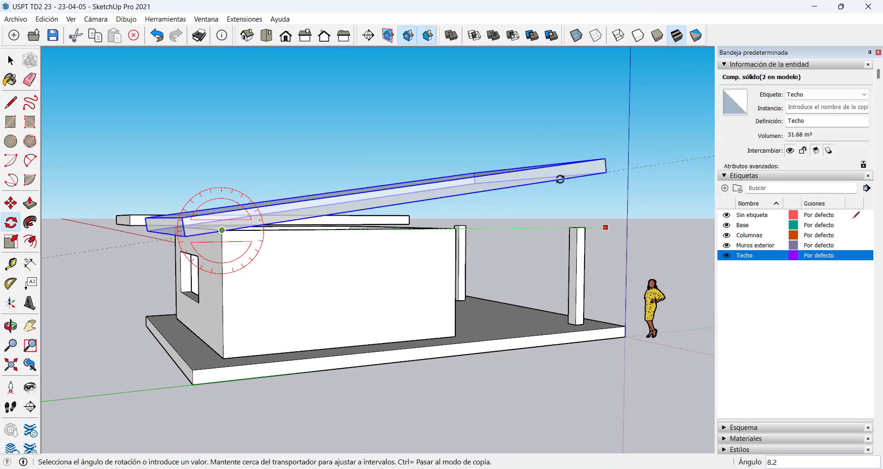
key(ctrl)
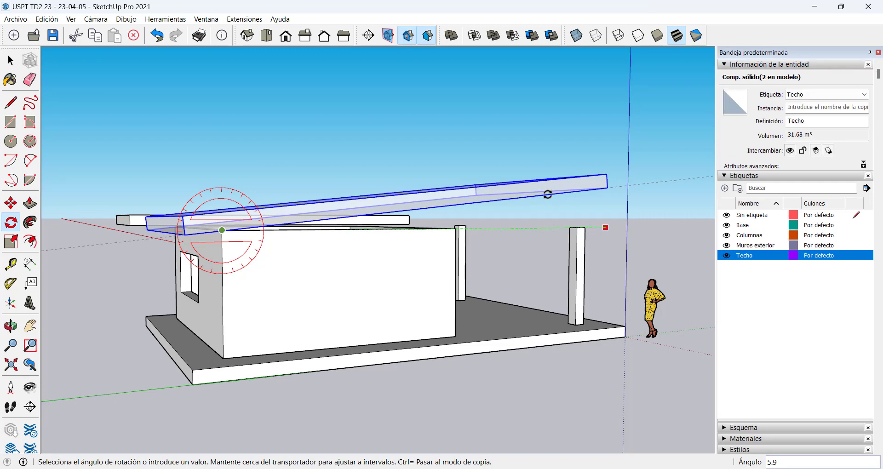
text(7)
key(Return)
Set the roof's rotation angle to 5 degrees after trying 10 and 20 degrees.
mouse_move(542, 192)
middle_down()
mouse_move(322, 179)
mouse_move(357, 211)
mouse_move(432, 189)
mouse_move(381, 217)
mouse_move(286, 203)
mouse_move(559, 192)
middle_up()
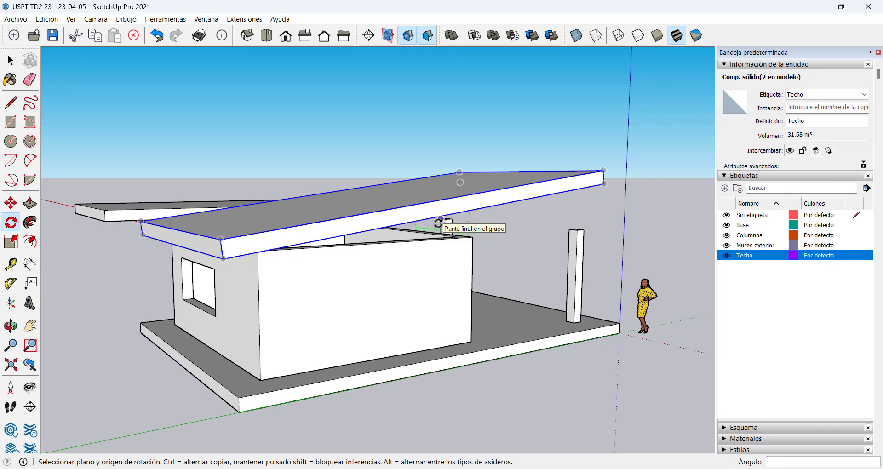
text(10)
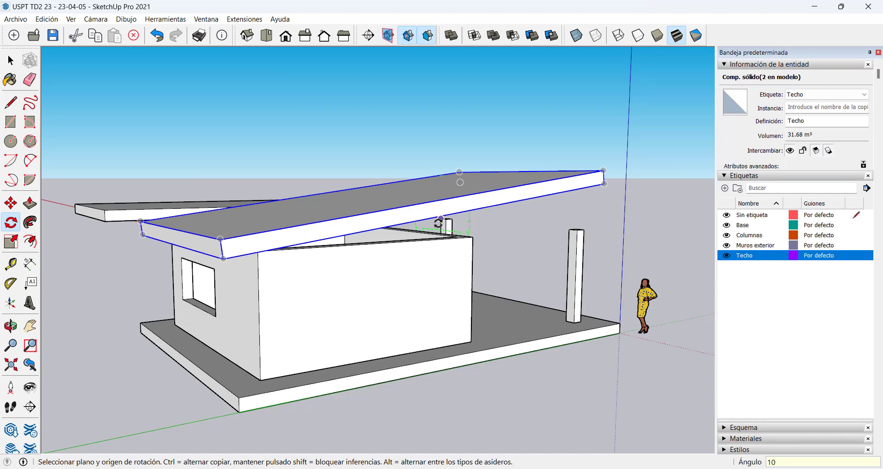
key(Return)
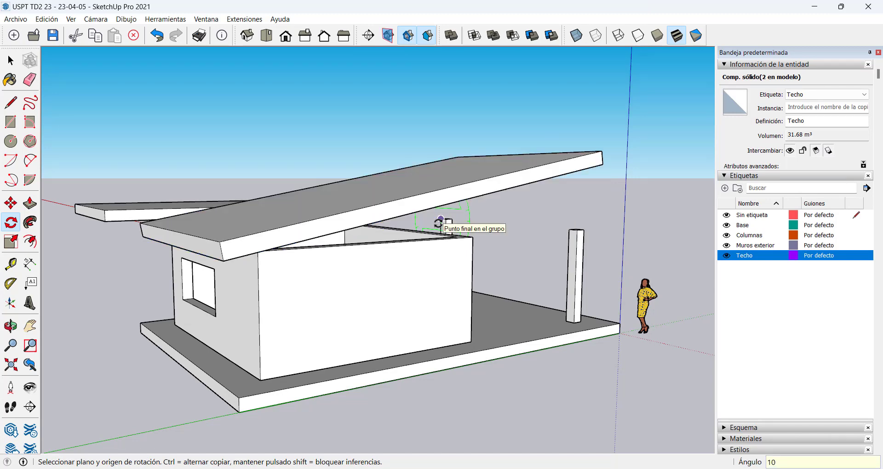
text(20)
key(Return)
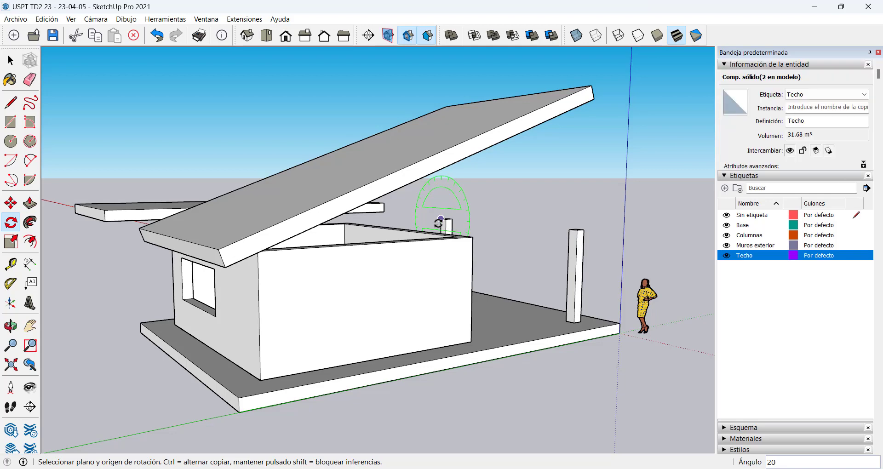
text(5)
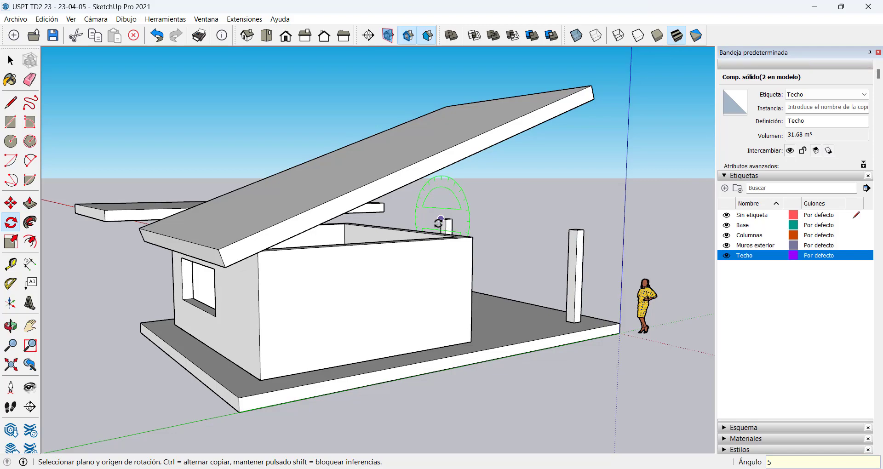
key(Return)
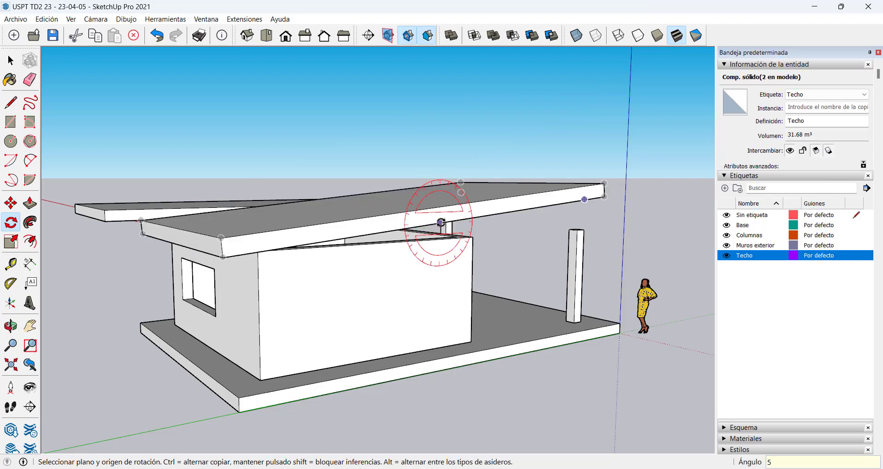
Try a rotation angle of 90 degrees on the roof, and return it to 5 degrees.
middle_drag(515, 244, 570, 170)
text(90)
key(Return)
scroll(424, 233, down, 3)
middle_drag(384, 177, 335, 256)
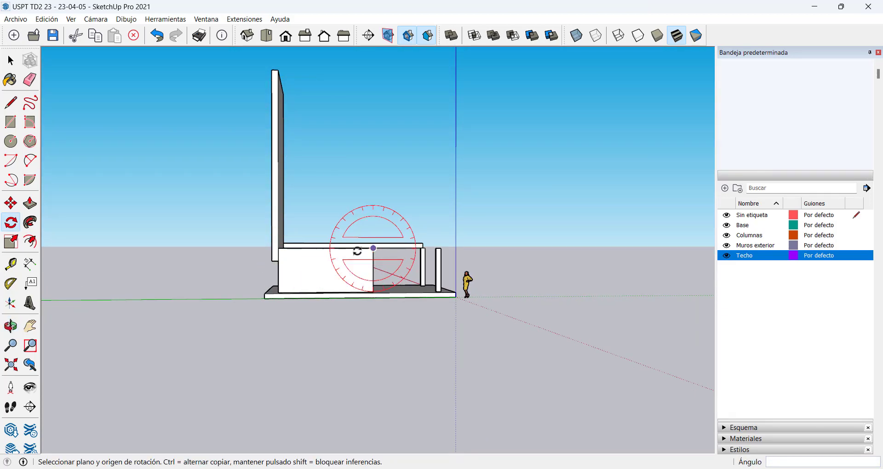
key(ctrl+z)
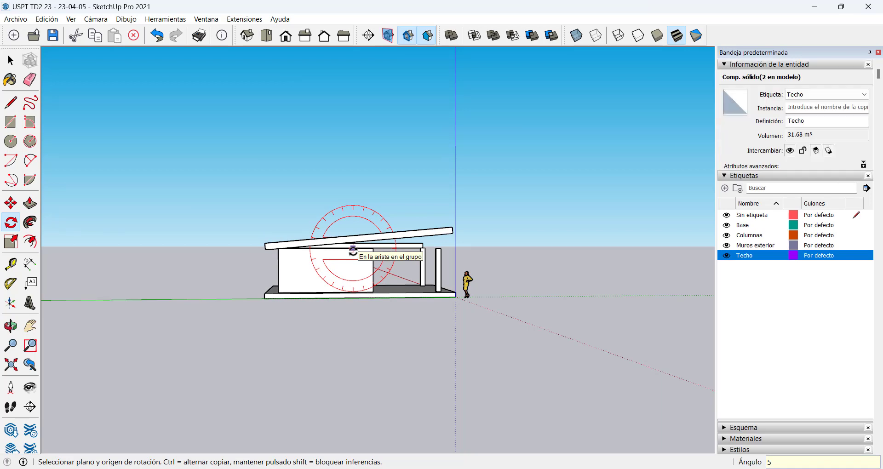
Leave the rotation and examine how the tilted roof sits above the walls and the columns.
middle_drag(353, 251, 361, 305)
key(space)
middle_drag(307, 280, 239, 193)
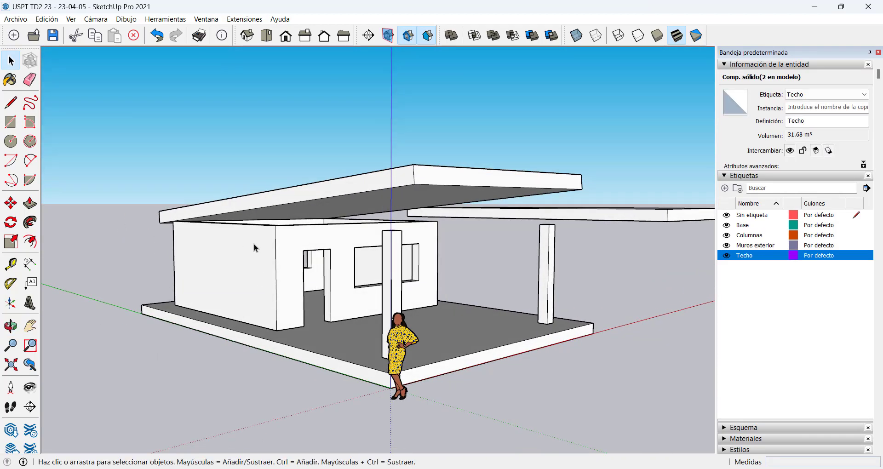
scroll(256, 246, up, 1)
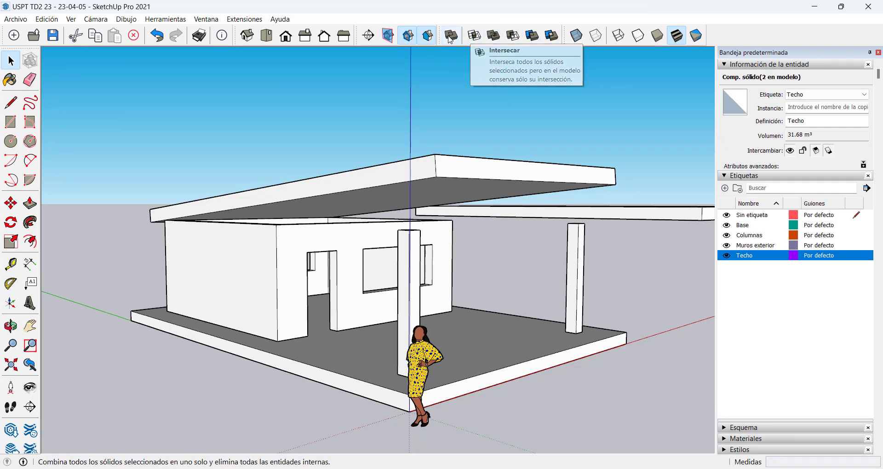
middle_drag(273, 270, 477, 111)
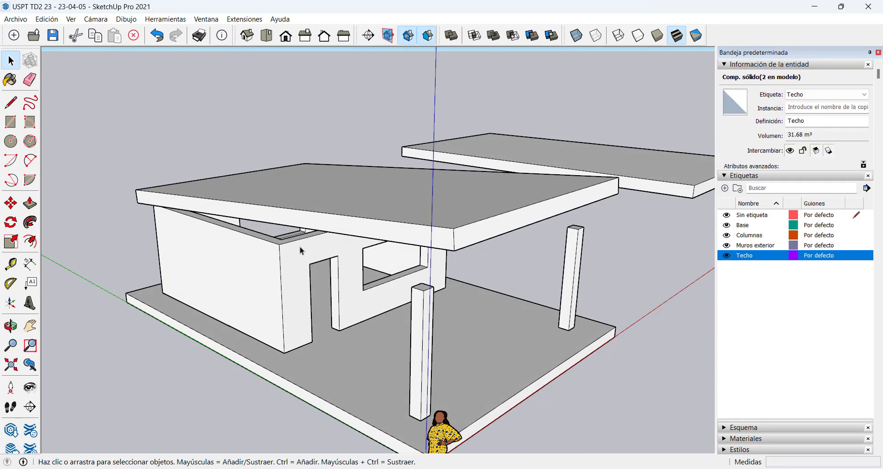
scroll(327, 252, down, 3)
middle_drag(333, 248, 372, 246)
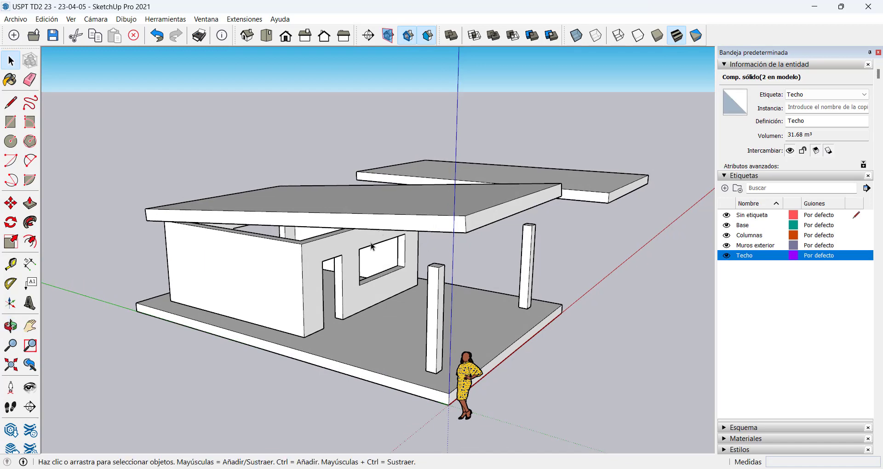
click(309, 283)
click(440, 296)
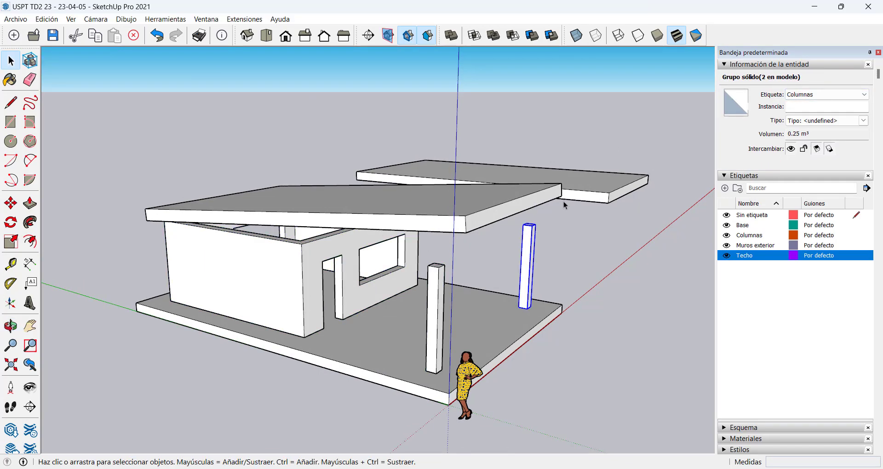
Examine the gap between the tilted roof and the tops of the exterior walls and columns.
click(579, 194)
click(421, 219)
click(286, 291)
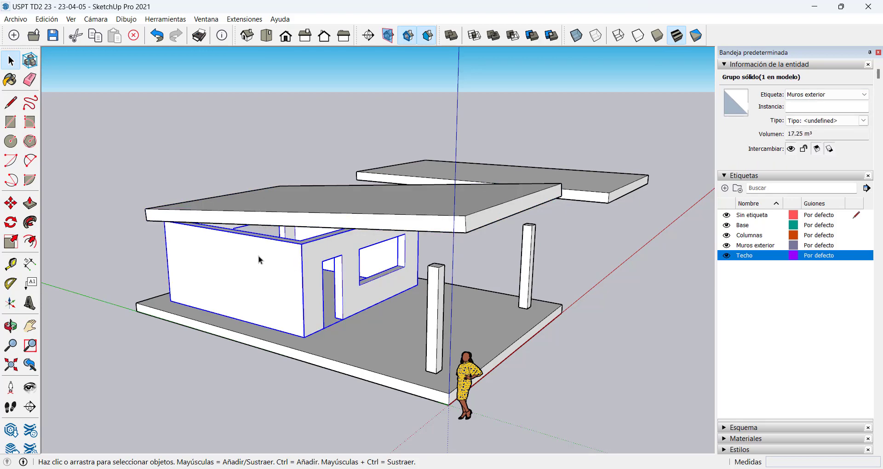
scroll(254, 260, up, 3)
middle_drag(253, 260, 354, 223)
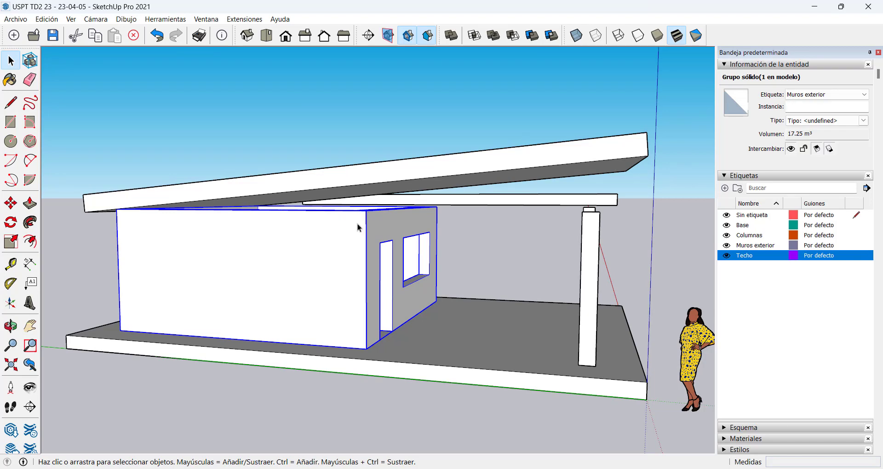
mouse_move(320, 241)
middle_down()
mouse_move(426, 270)
mouse_move(396, 317)
mouse_move(282, 323)
mouse_move(346, 291)
mouse_move(314, 252)
middle_up()
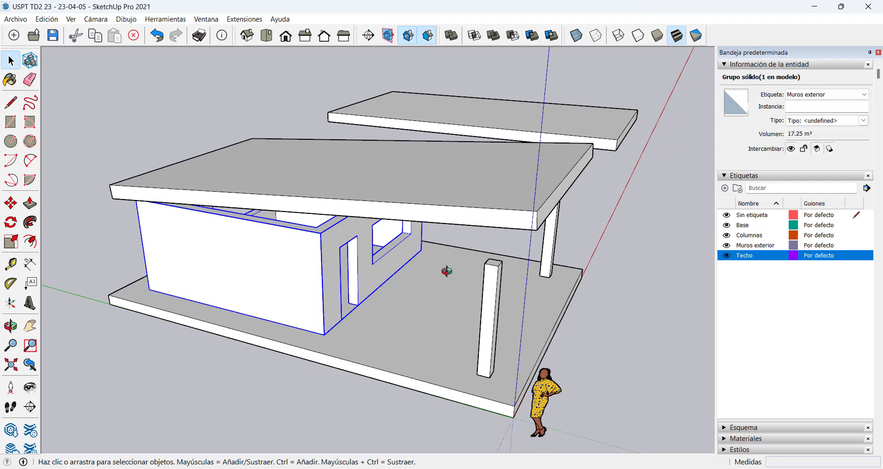
middle_drag(446, 271, 435, 254)
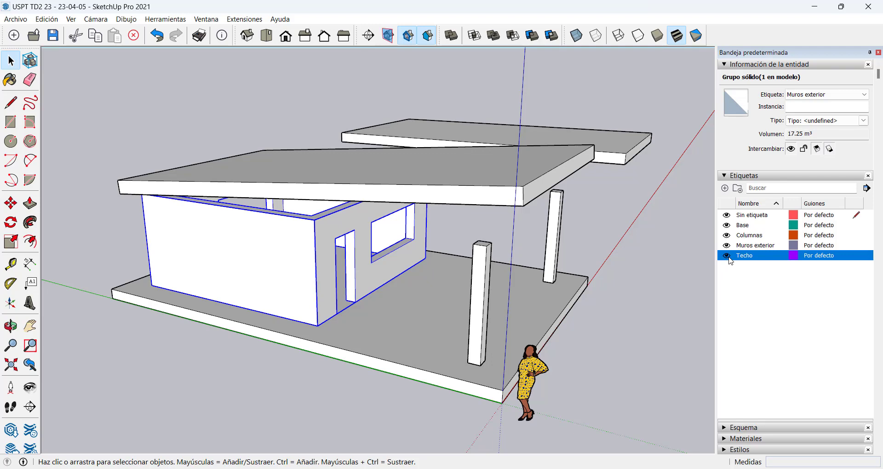
Hide the Techo tag to expose the tops of the walls and columns, and clear the selection.
click(726, 259)
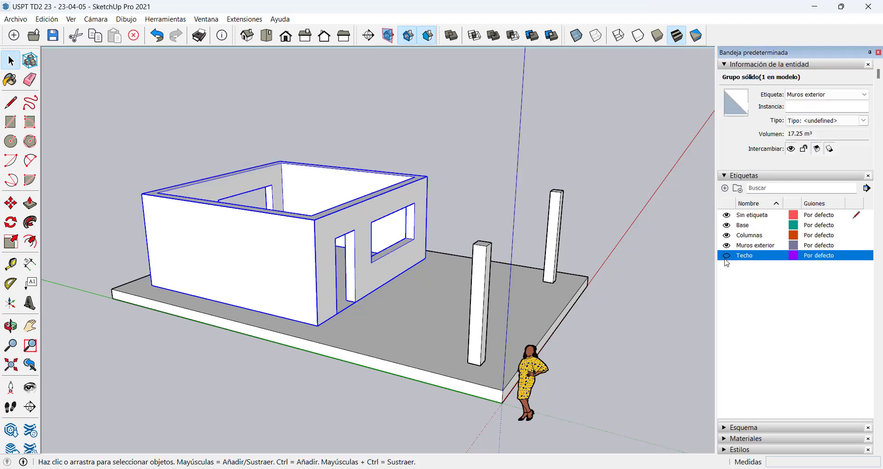
click(725, 259)
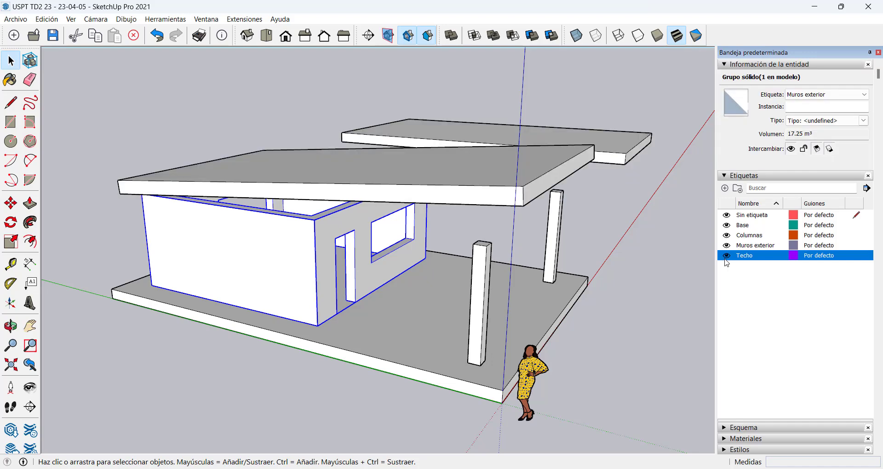
click(726, 255)
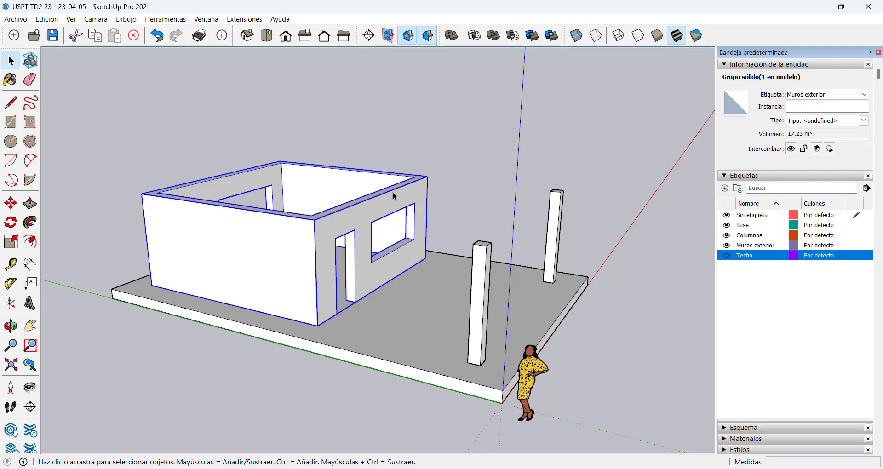
mouse_move(476, 156)
middle_down()
mouse_move(532, 272)
mouse_move(335, 147)
mouse_move(376, 176)
middle_up()
click(461, 152)
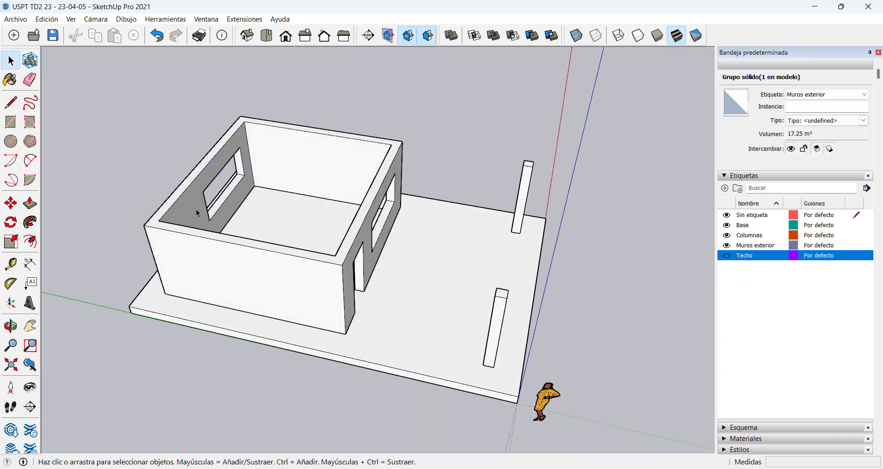
middle_drag(385, 223, 348, 192)
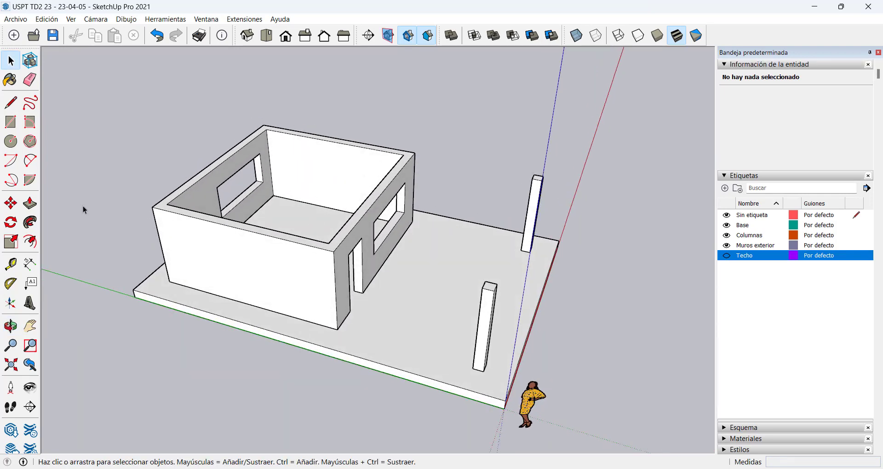
Draw a 6.40 by 10.40 m rectangle from the exterior walls' outer top corner to the diagonally opposite column's outer top corner.
click(12, 122)
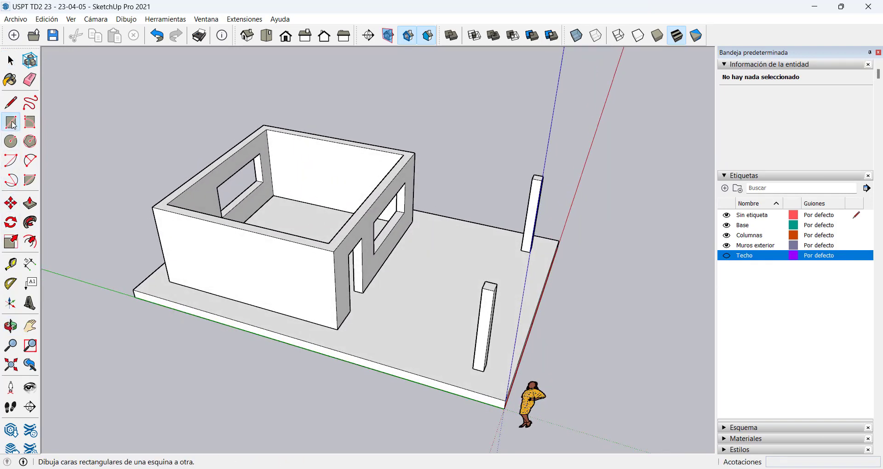
click(152, 206)
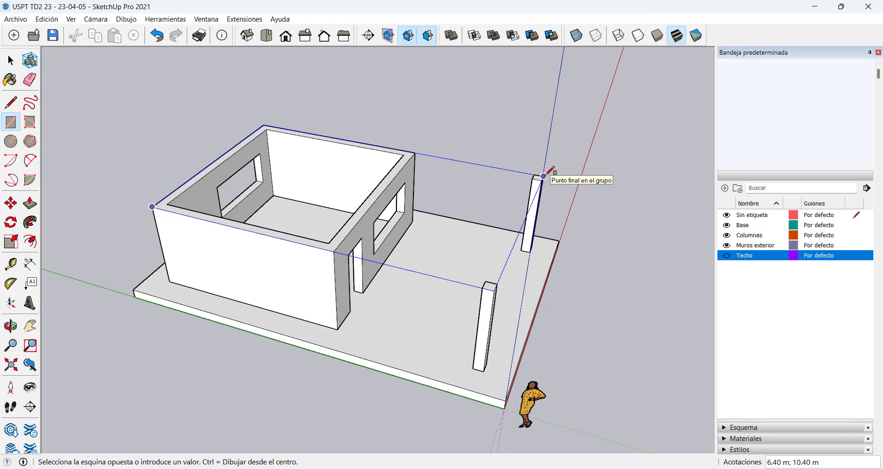
click(543, 176)
scroll(426, 259, down, 3)
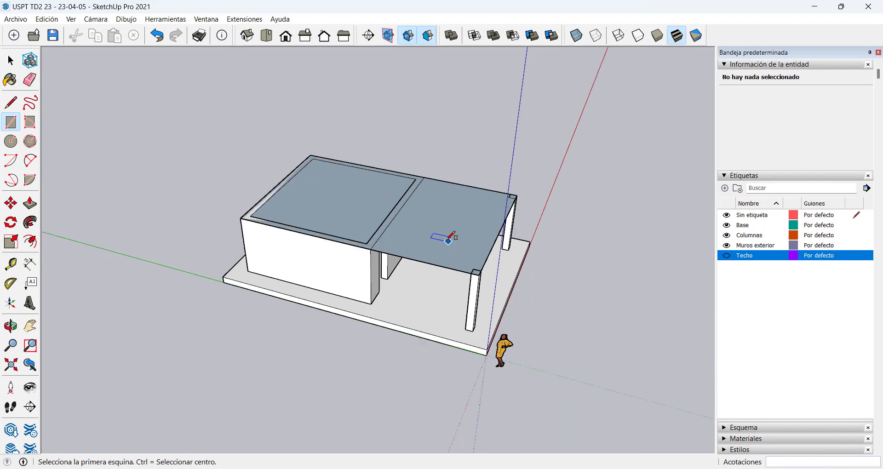
middle_drag(427, 259, 376, 294)
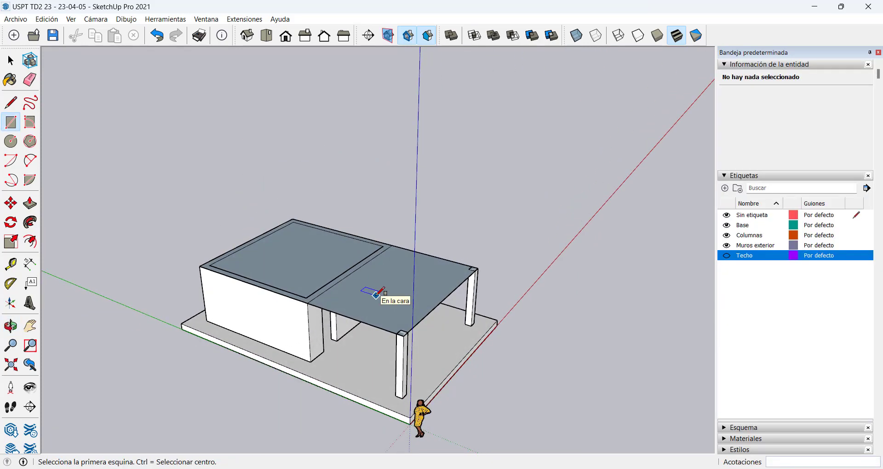
Show the Techo tag again and extrude the new rectangle upward through the tilted roof by about 2.22 m.
key(p)
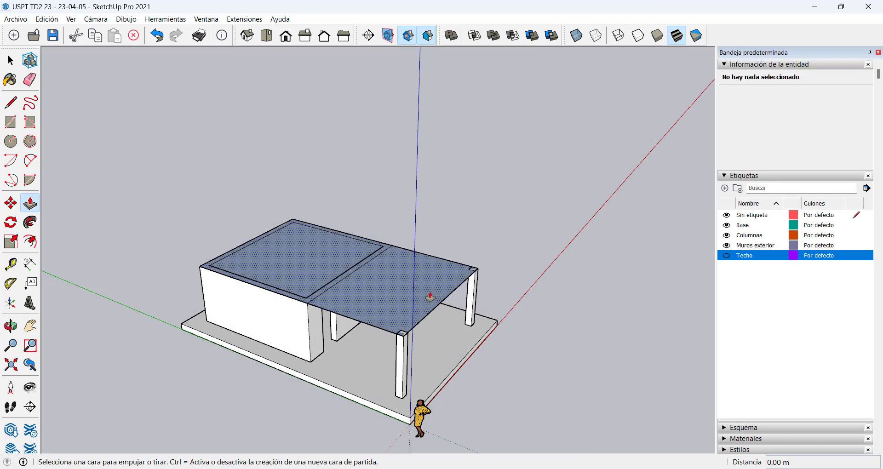
click(727, 256)
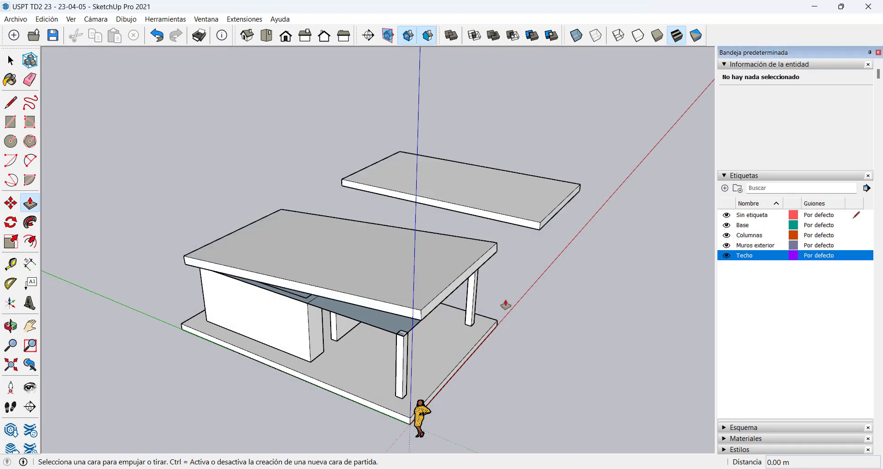
scroll(374, 328, up, 3)
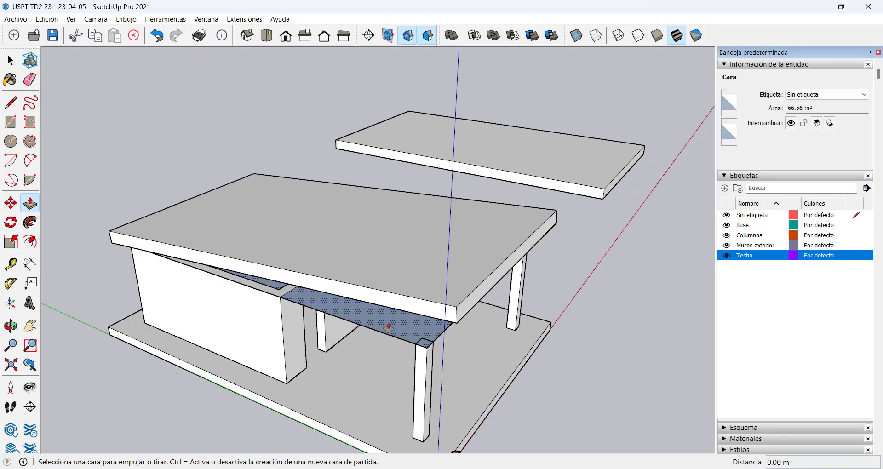
middle_drag(391, 324, 370, 280)
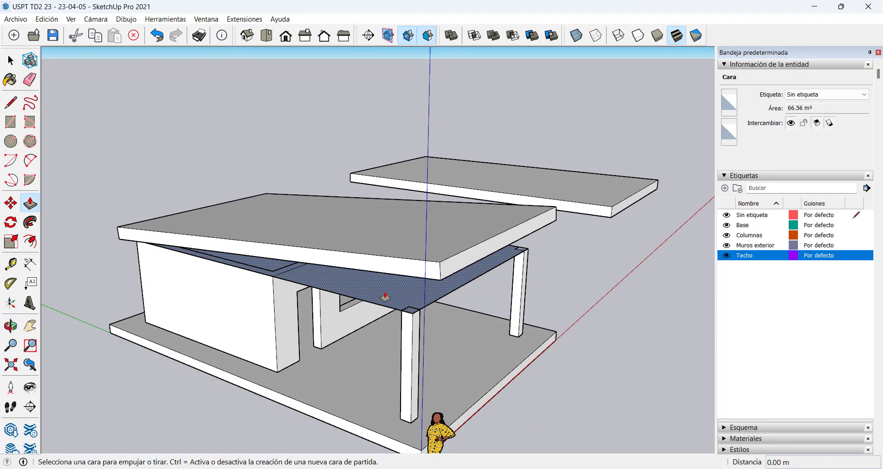
mouse_move(385, 297)
mouse_down()
mouse_move(371, 216)
mouse_move(371, 276)
mouse_move(363, 205)
mouse_move(191, 208)
mouse_move(167, 235)
mouse_move(185, 223)
mouse_up()
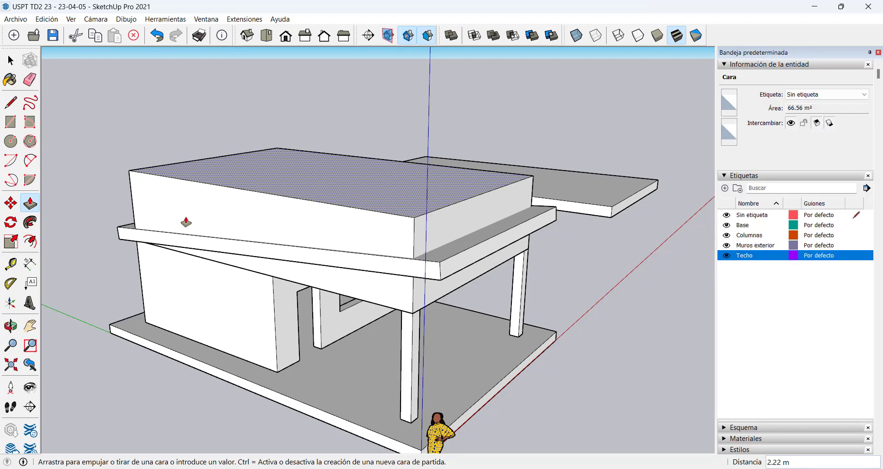
click(186, 222)
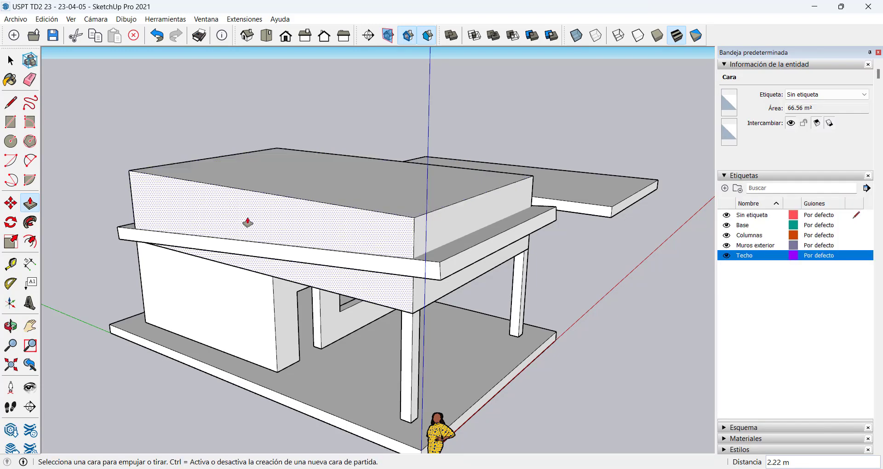
Select all connected geometry of the extruded box and make it a group.
middle_drag(392, 208, 351, 227)
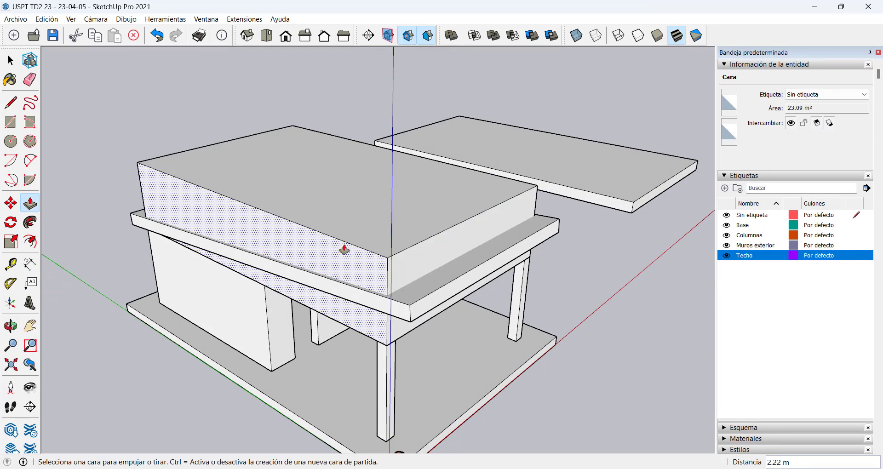
key(space)
triple_click(340, 238)
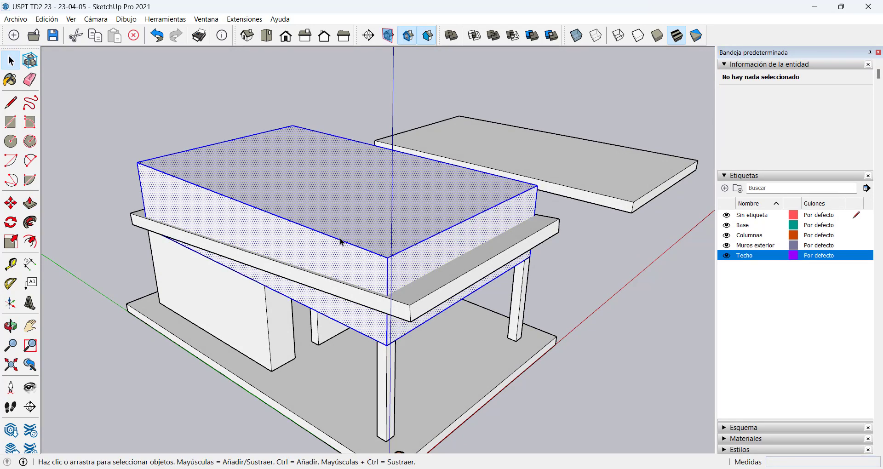
right_click(341, 238)
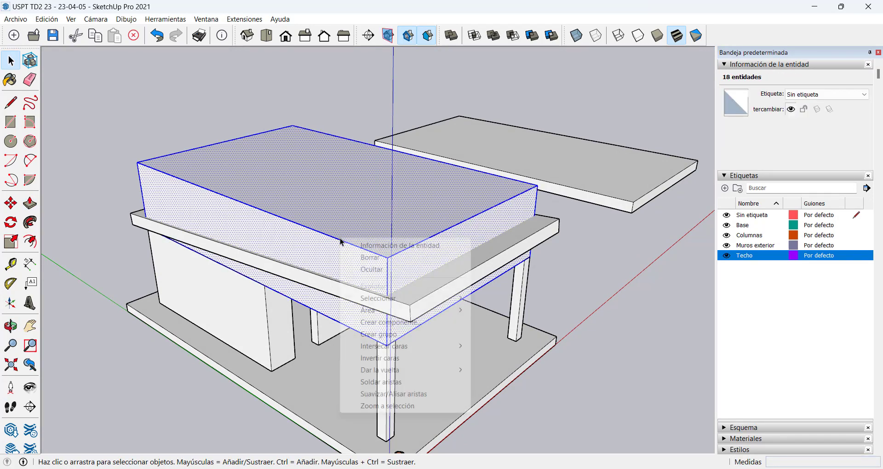
click(421, 339)
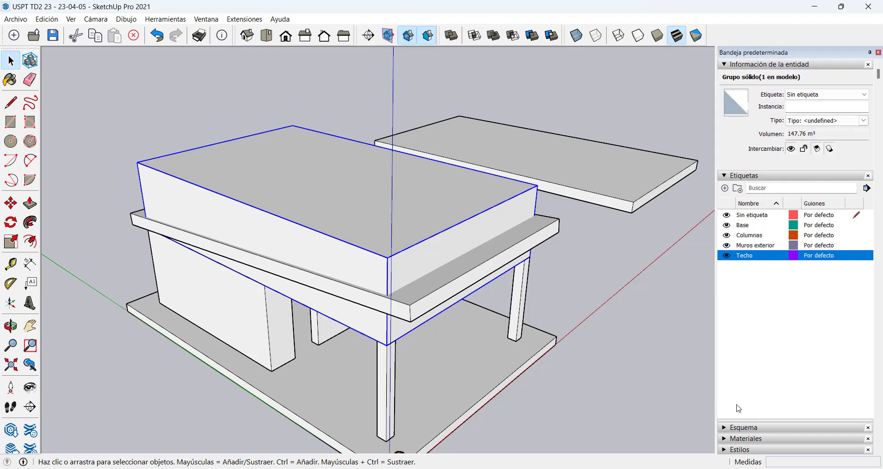
Add a new tag named Cielorraso and clear the selection.
drag(760, 419, 761, 368)
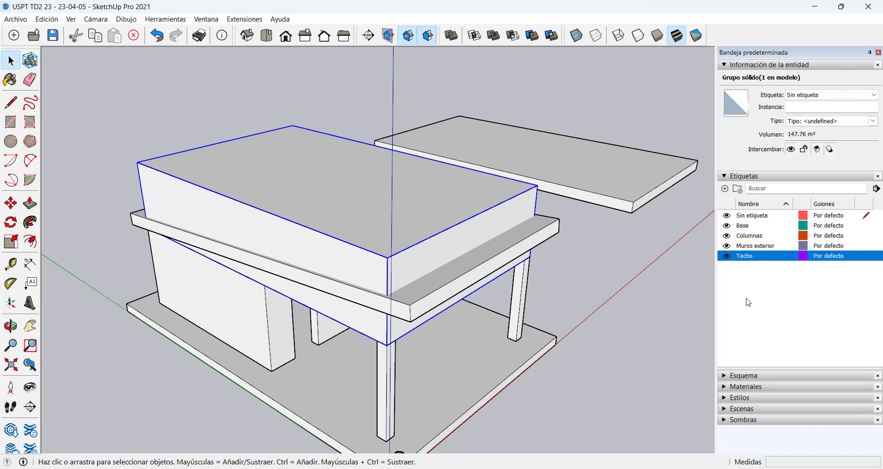
click(724, 189)
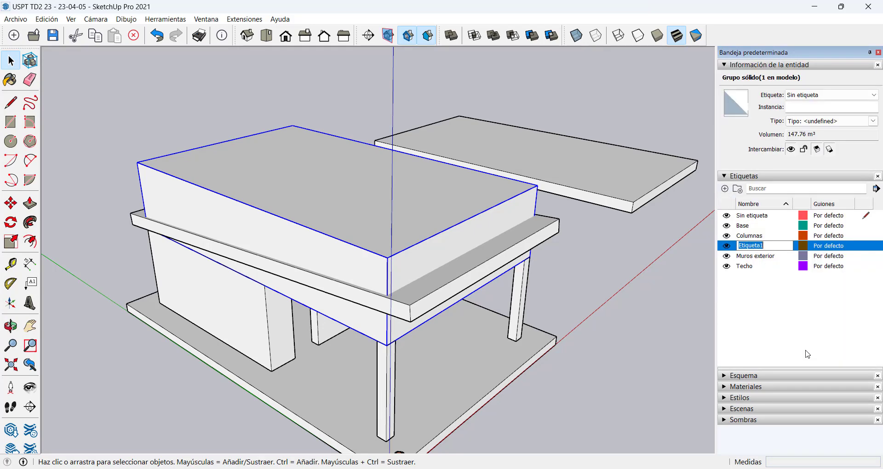
text(Cielorraso)
key(Return)
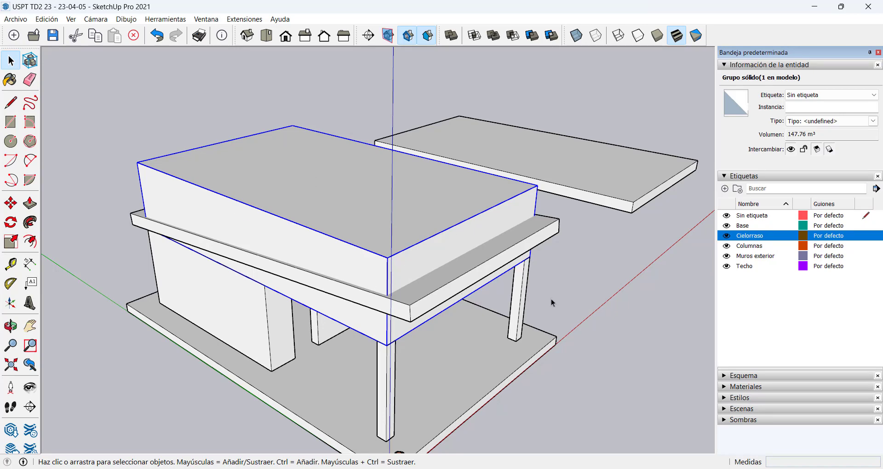
click(630, 289)
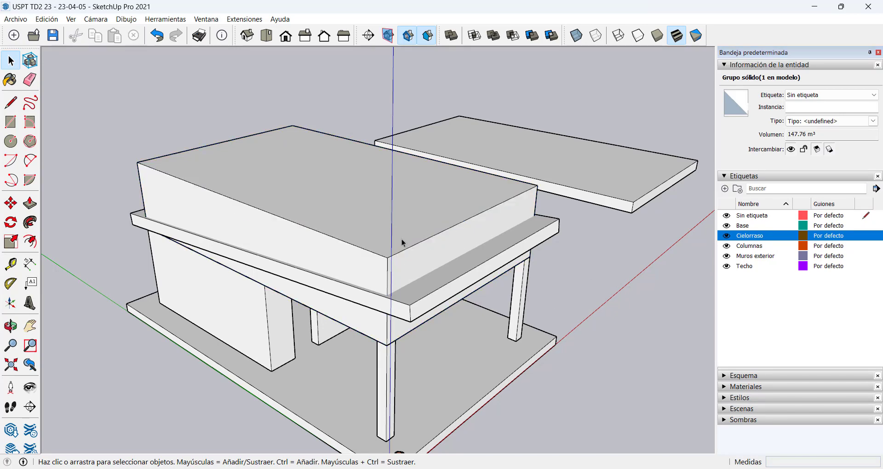
Assign the Cielorraso tag to the box group above the walls, and deselect it.
click(317, 238)
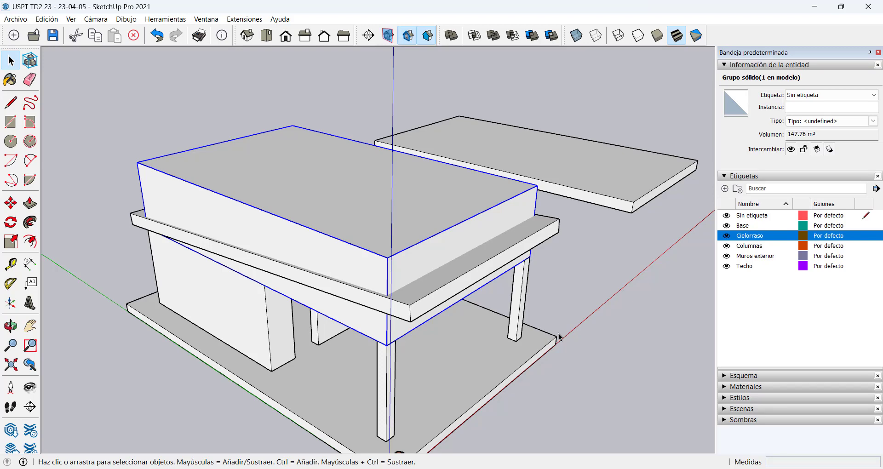
click(812, 96)
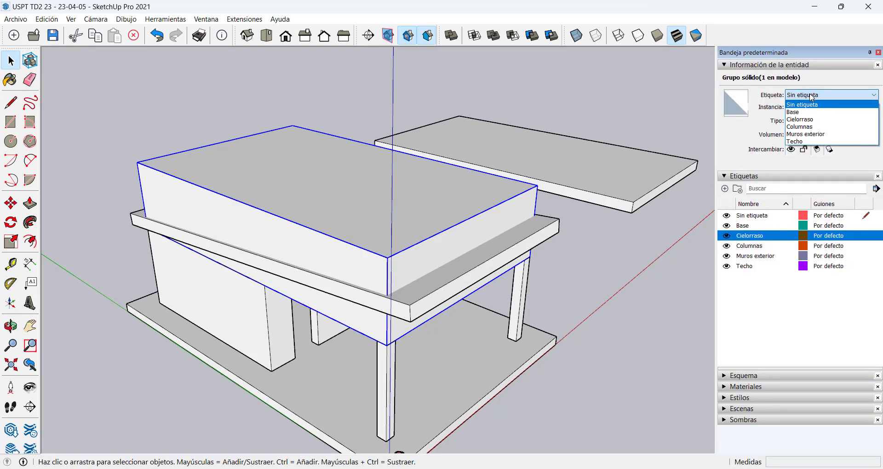
click(804, 121)
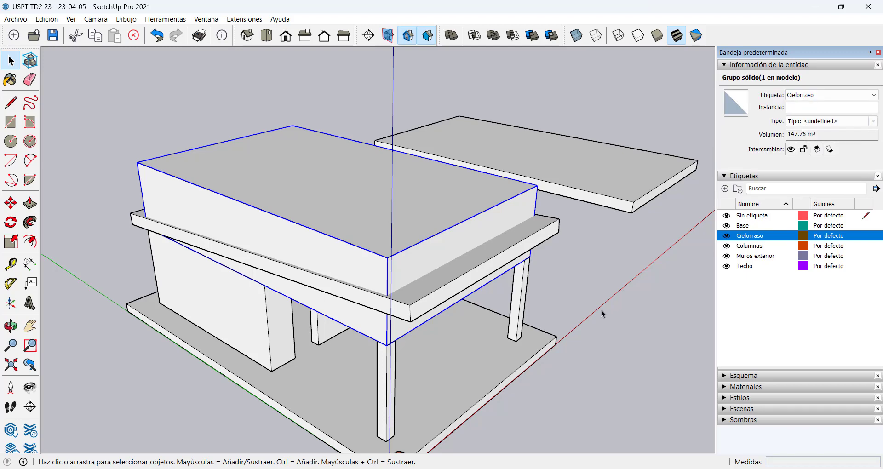
click(584, 293)
Check how the Cielorraso box passes through the tilted roof, and open its group for editing.
middle_drag(574, 291, 464, 264)
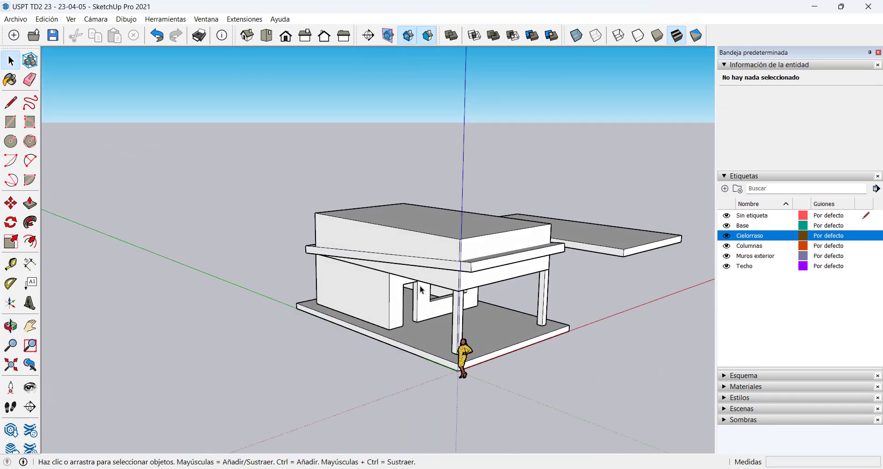
scroll(513, 265, up, 2)
scroll(512, 264, up, 1)
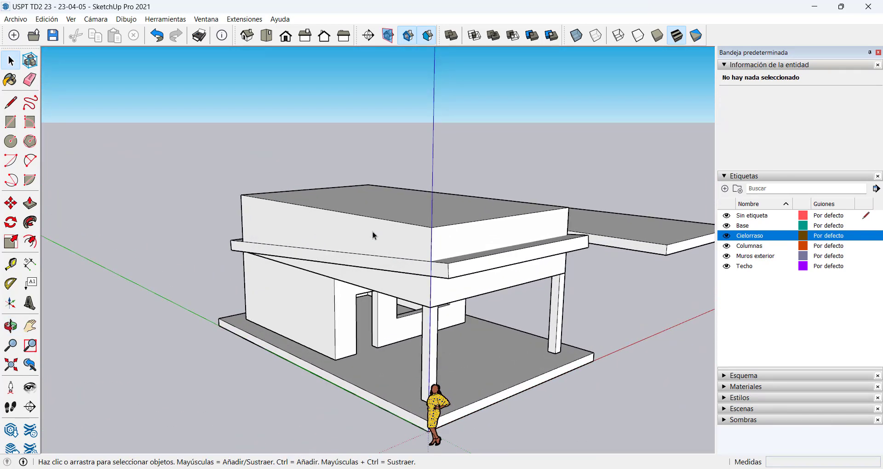
middle_drag(325, 217, 380, 171)
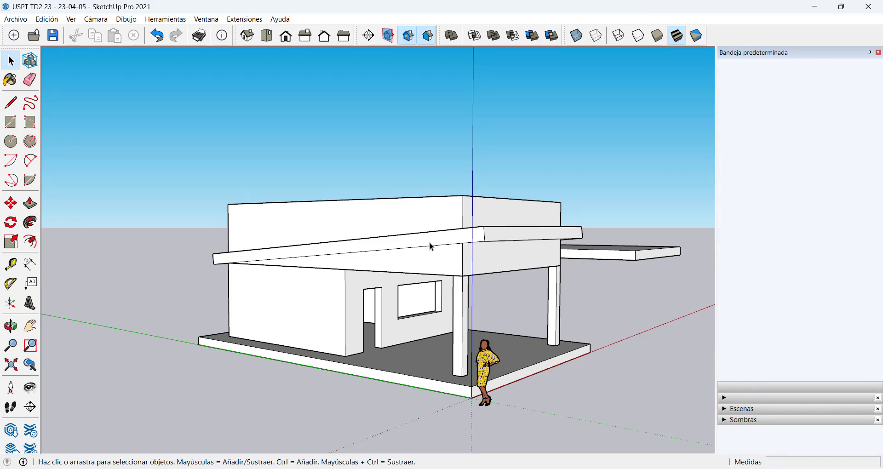
middle_drag(431, 264, 399, 324)
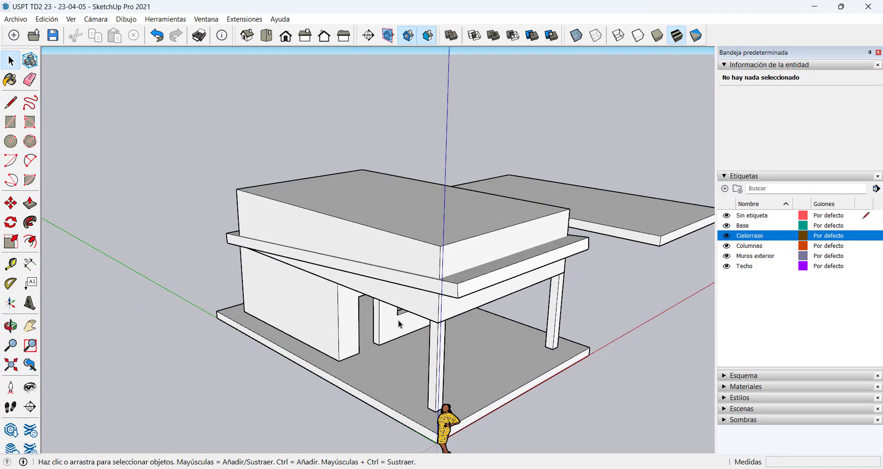
middle_drag(406, 274, 407, 169)
double_click(407, 170)
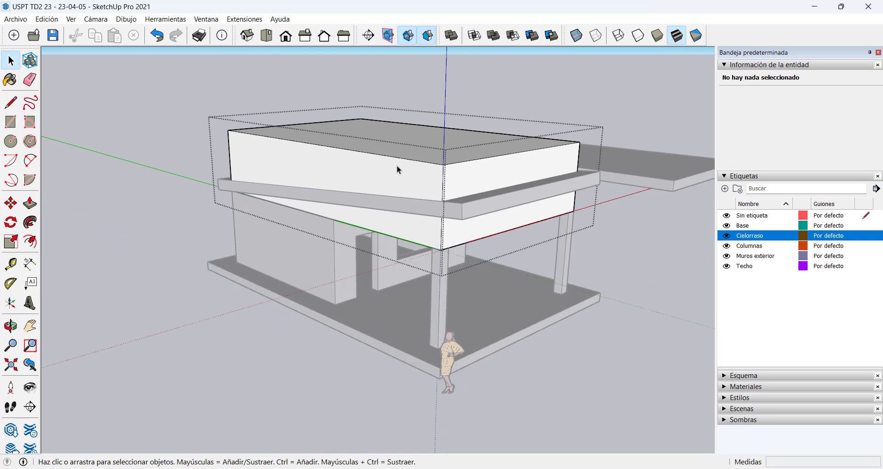
Draw a line on the Cielorraso box's long side face along the tilted roof's underside, from the low wall corner to the front corner edge.
middle_drag(418, 220, 406, 157)
middle_drag(310, 329, 405, 168)
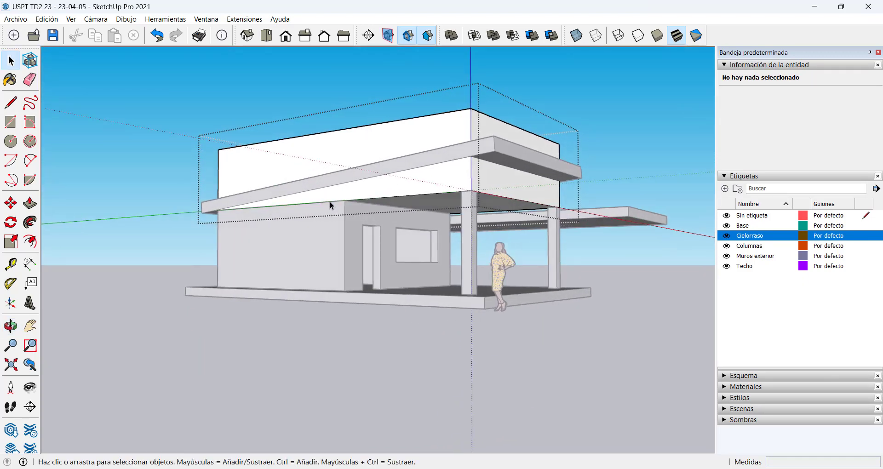
scroll(483, 187, up, 3)
scroll(450, 200, down, 2)
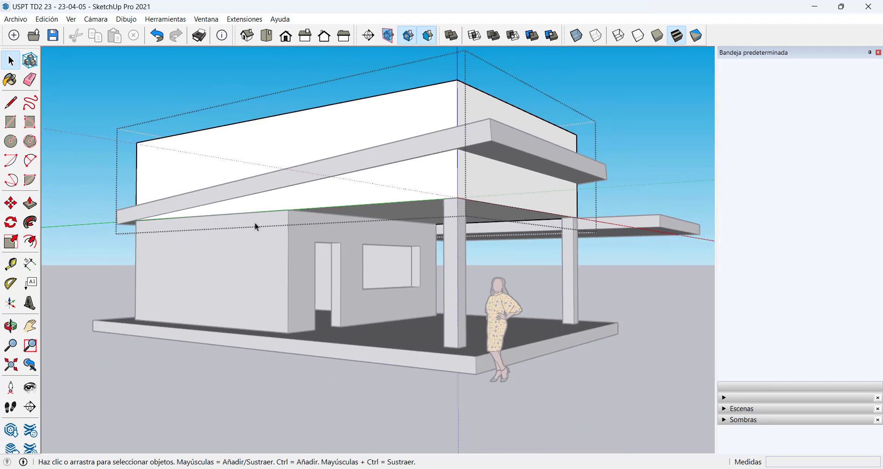
scroll(141, 225, up, 3)
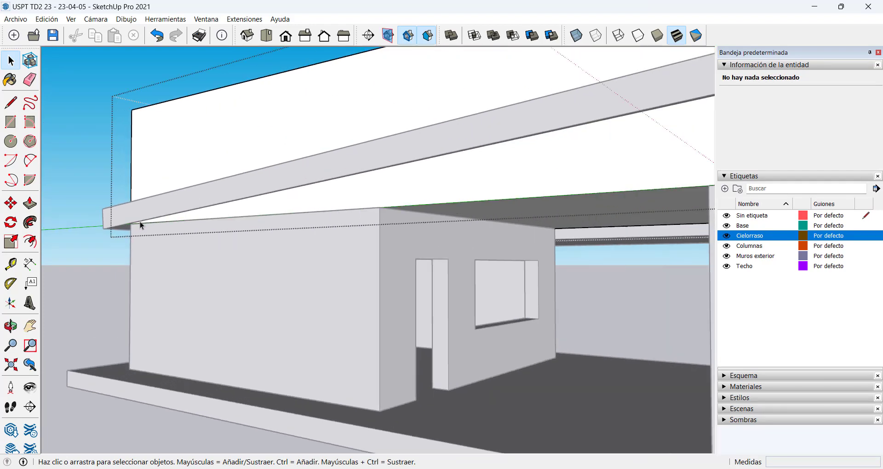
click(11, 102)
middle_drag(140, 225, 290, 207)
scroll(290, 207, up, 5)
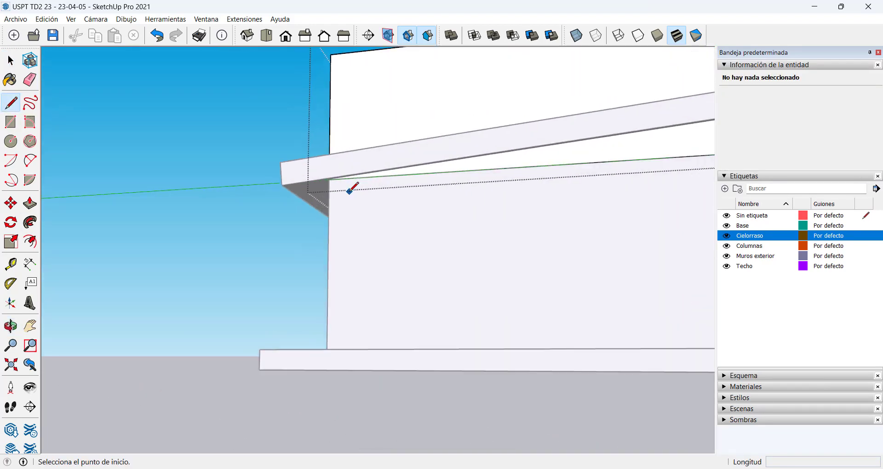
click(308, 164)
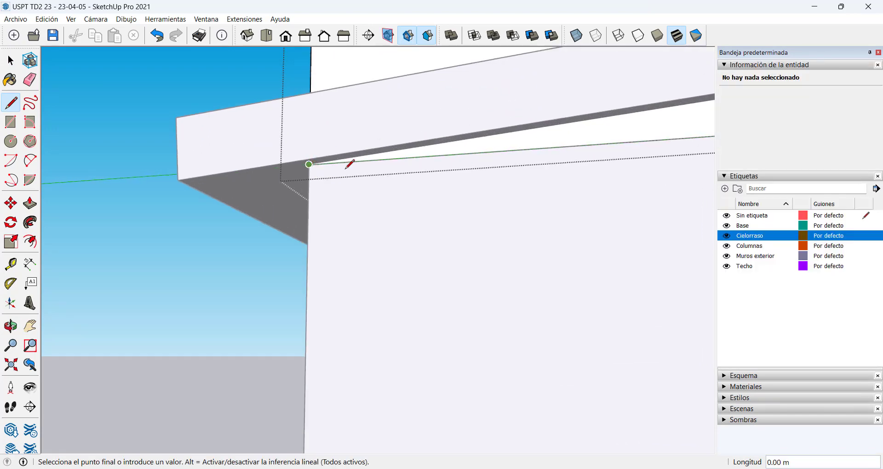
scroll(565, 148, down, 3)
scroll(244, 199, up, 3)
scroll(488, 181, down, 4)
middle_drag(488, 180, 288, 241)
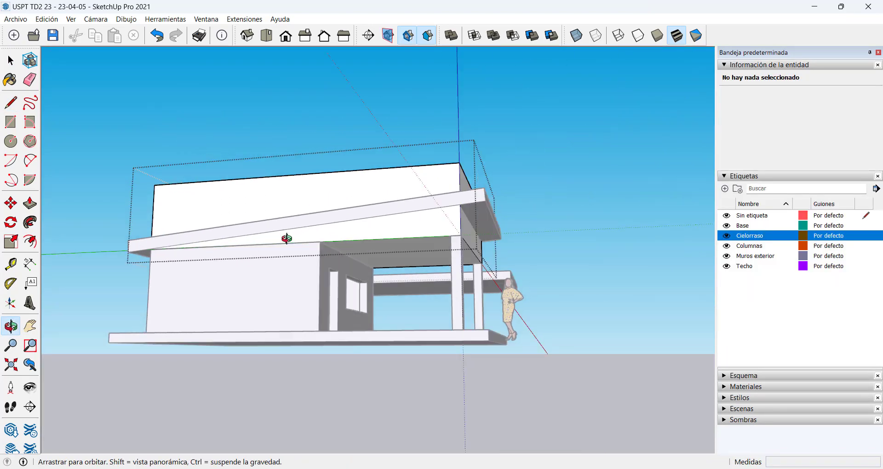
scroll(394, 205, up, 5)
middle_drag(406, 187, 317, 138)
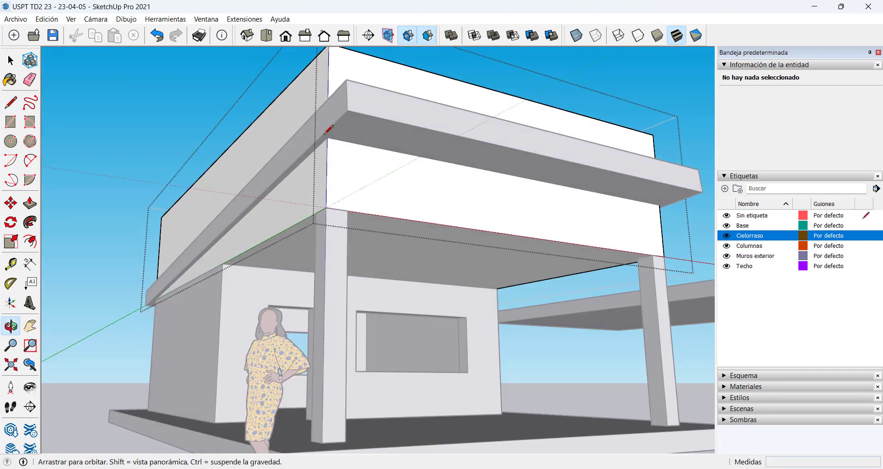
scroll(317, 134, up, 6)
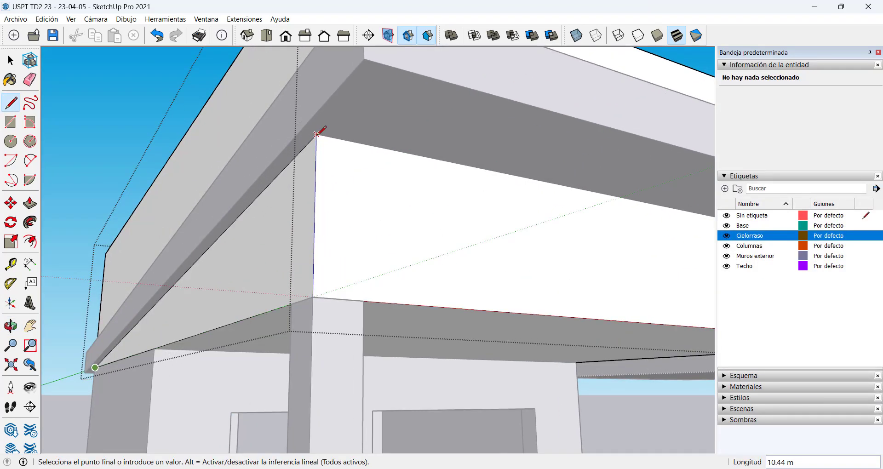
click(316, 134)
Select the triangular face below the roof to check how the new line divides the box's side face.
middle_drag(316, 134, 294, 195)
key(space)
click(294, 195)
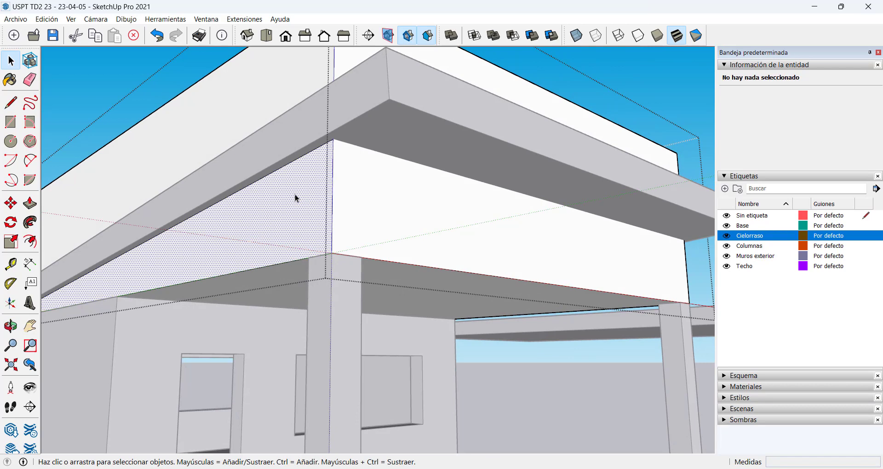
click(264, 192)
middle_drag(238, 83, 459, 209)
click(467, 208)
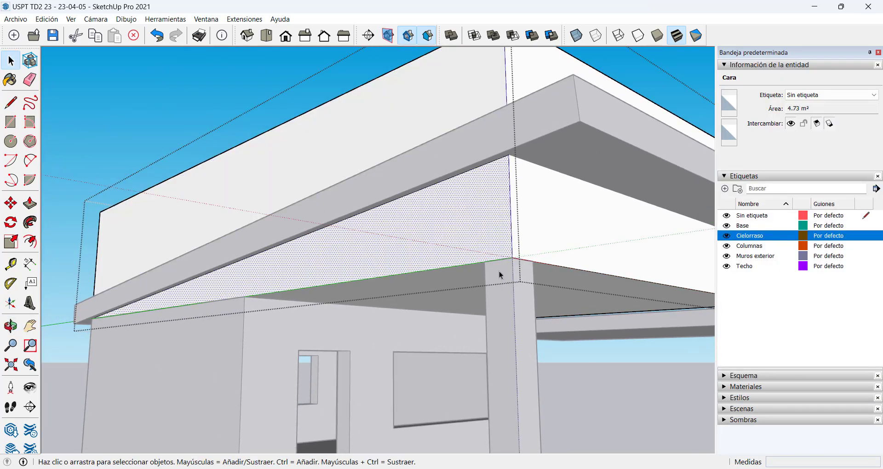
click(510, 153)
click(501, 155)
Push the side face's upper part 6.40 m across to the opposite edge with Push/Pull, and close the Cielorraso group.
click(383, 124)
scroll(386, 163, down, 5)
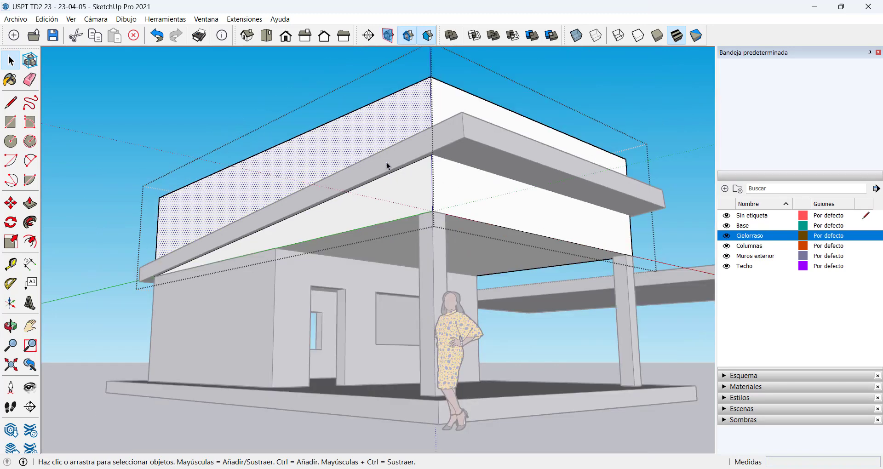
middle_drag(386, 164, 410, 230)
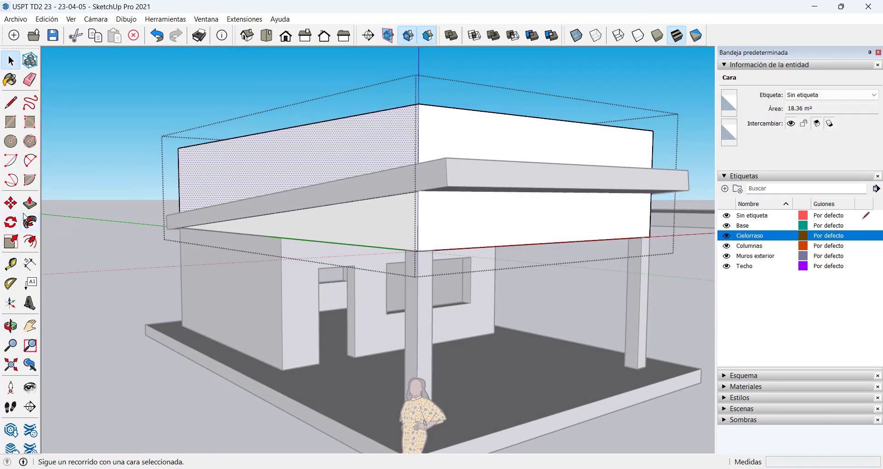
click(29, 203)
drag(314, 139, 433, 159)
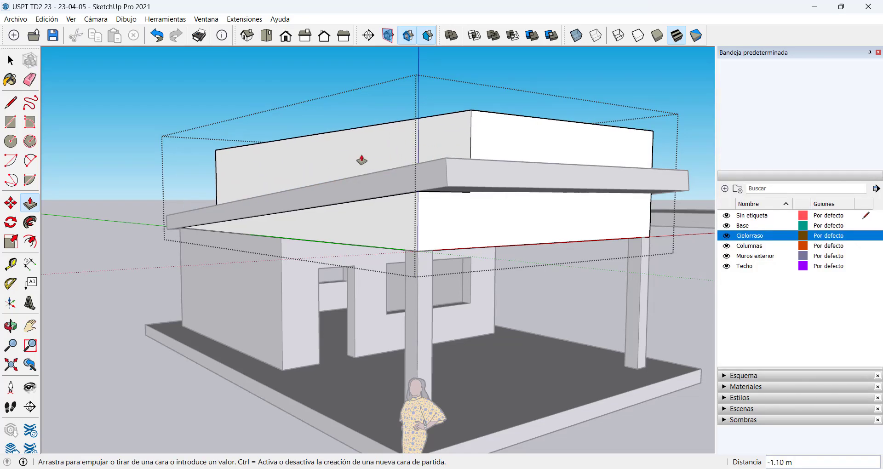
middle_drag(398, 155, 514, 170)
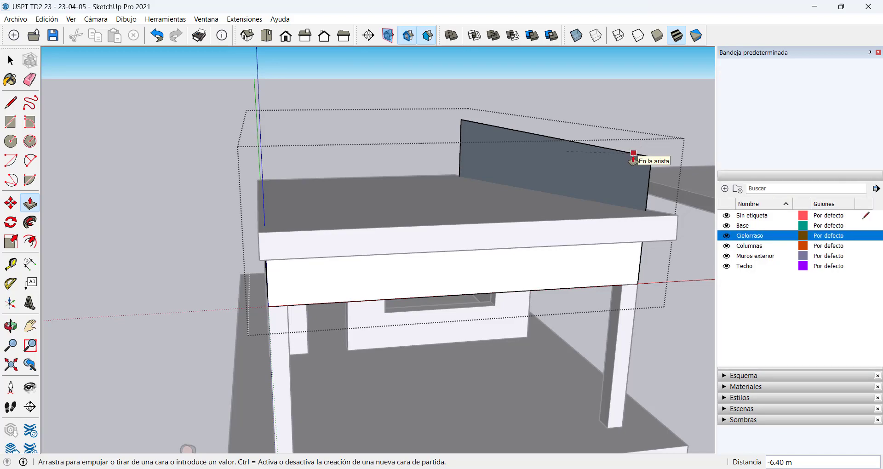
click(633, 157)
scroll(520, 143, down, 3)
middle_drag(516, 141, 380, 251)
key(Escape)
key(space)
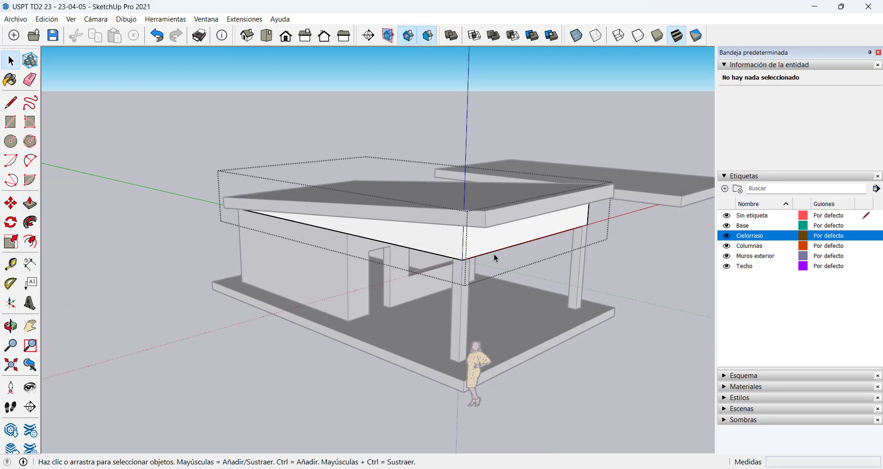
key(Escape)
middle_drag(349, 243, 353, 189)
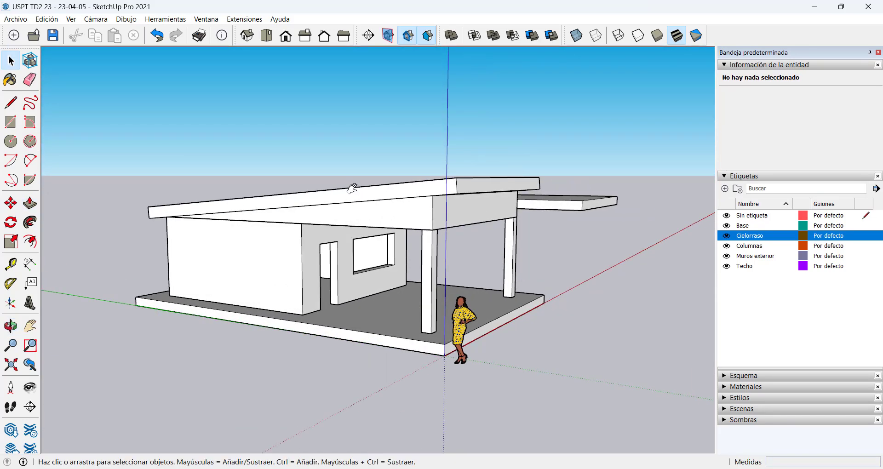
Undo the Push/Pull cut on the Cielorraso box and close its group.
key(ctrl+z)
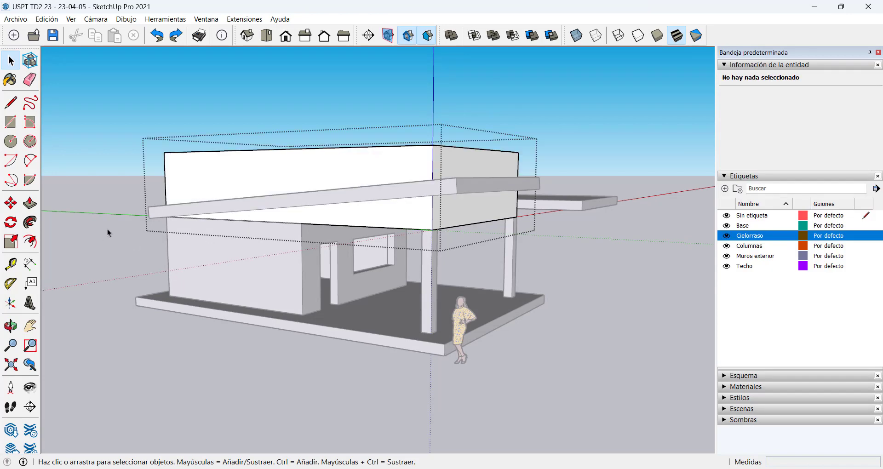
click(114, 192)
scroll(415, 199, up, 2)
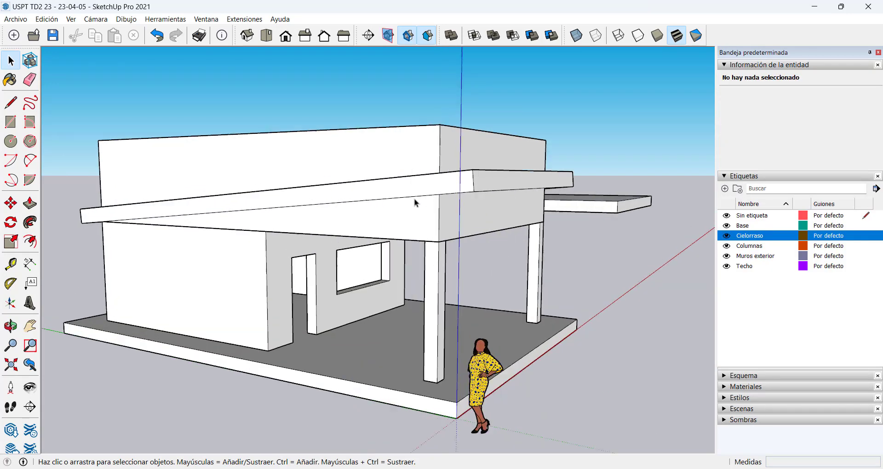
scroll(415, 199, up, 1)
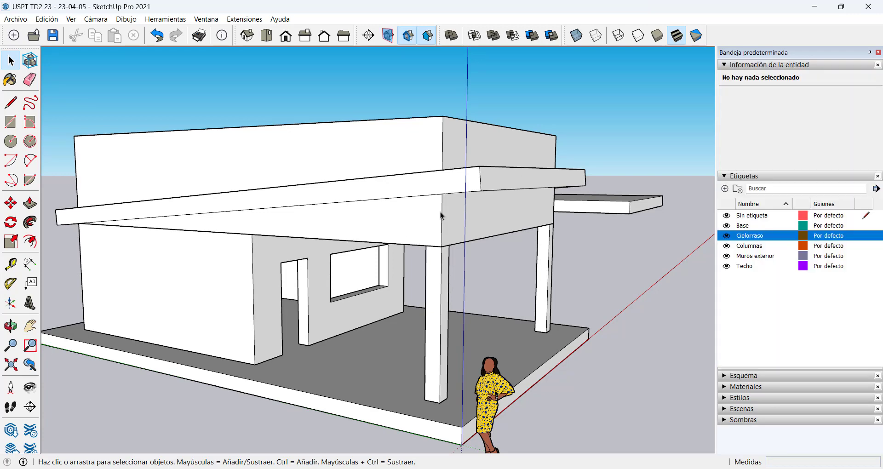
middle_drag(440, 211, 464, 271)
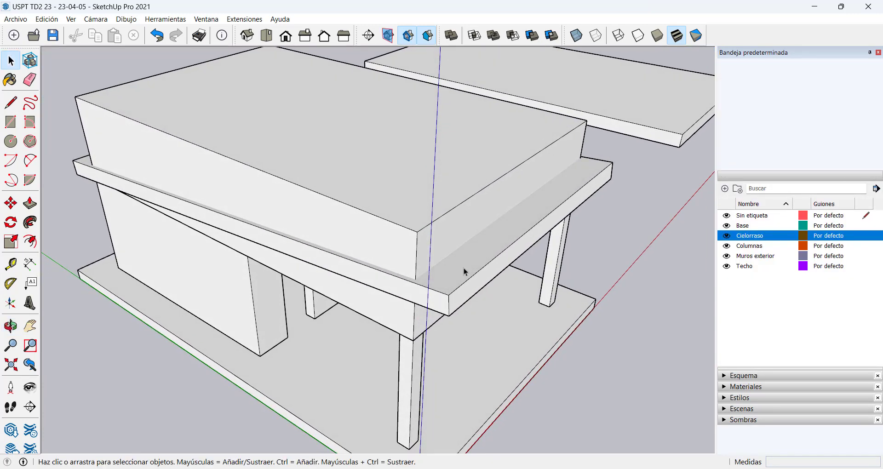
scroll(464, 271, down, 3)
shift+middle_drag(478, 200, 442, 172)
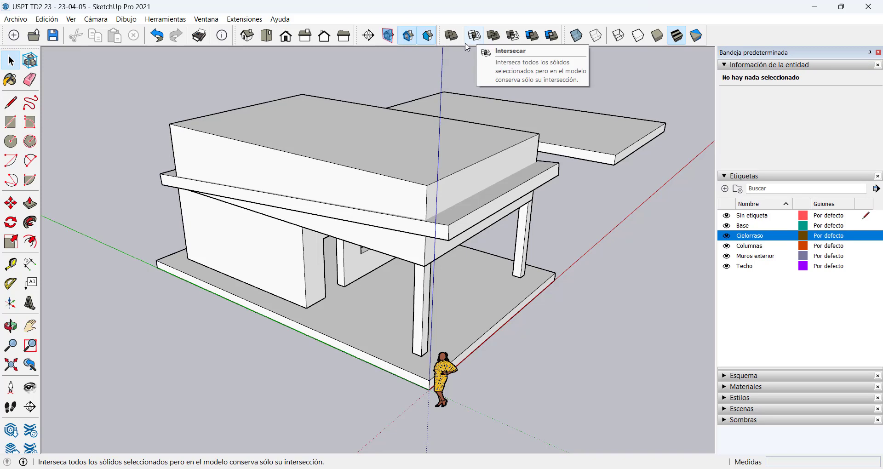
Try the Intersect solid tool on the tilted roof and the Cielorraso box, and undo the intersection.
click(495, 87)
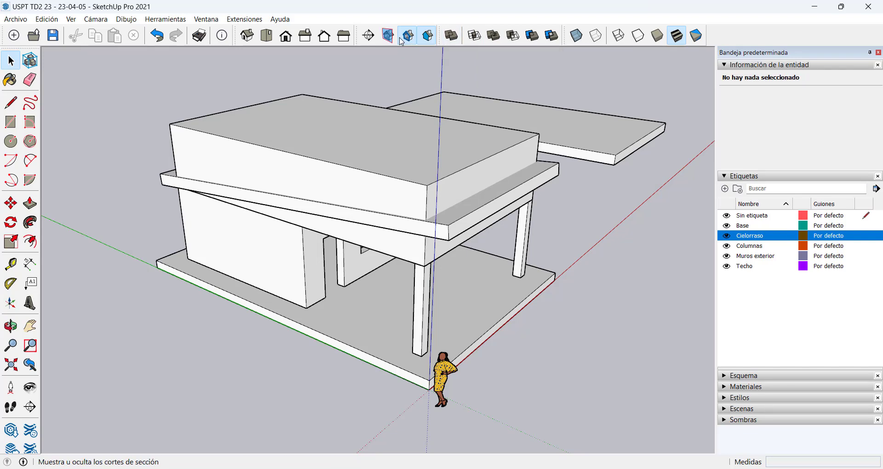
click(476, 36)
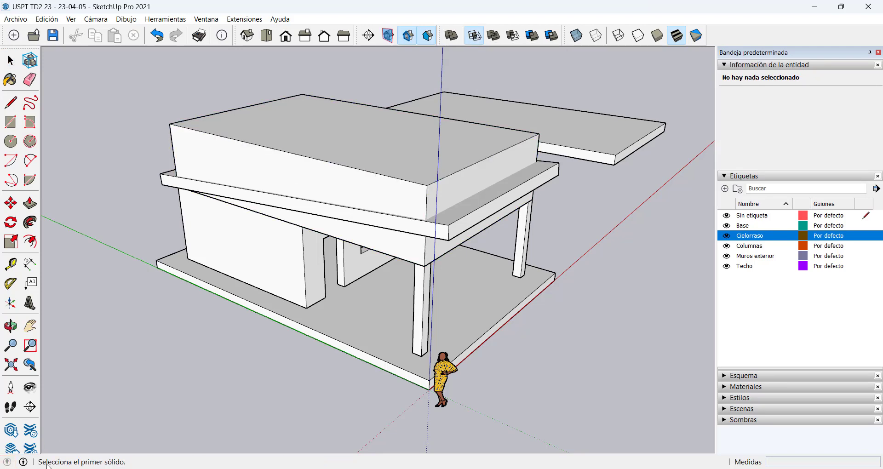
click(460, 227)
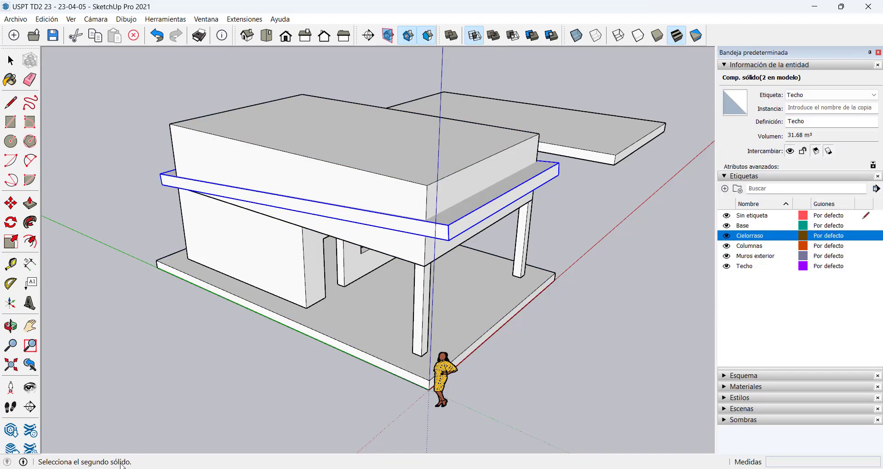
click(370, 201)
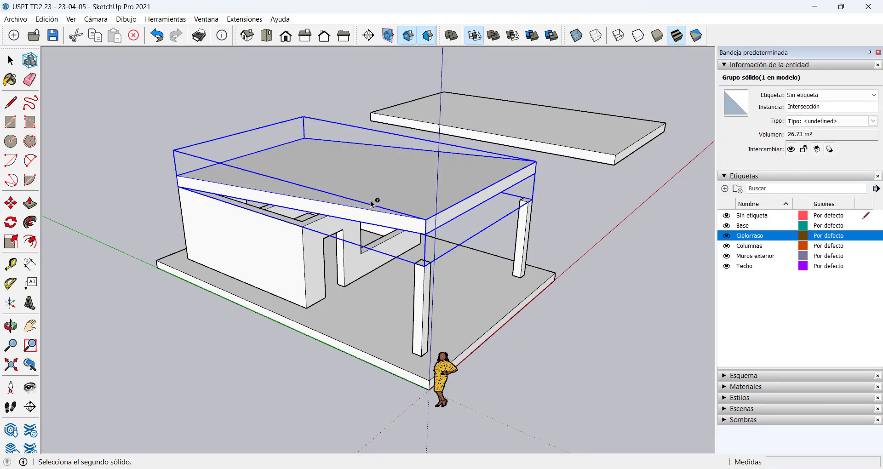
middle_drag(371, 201, 303, 203)
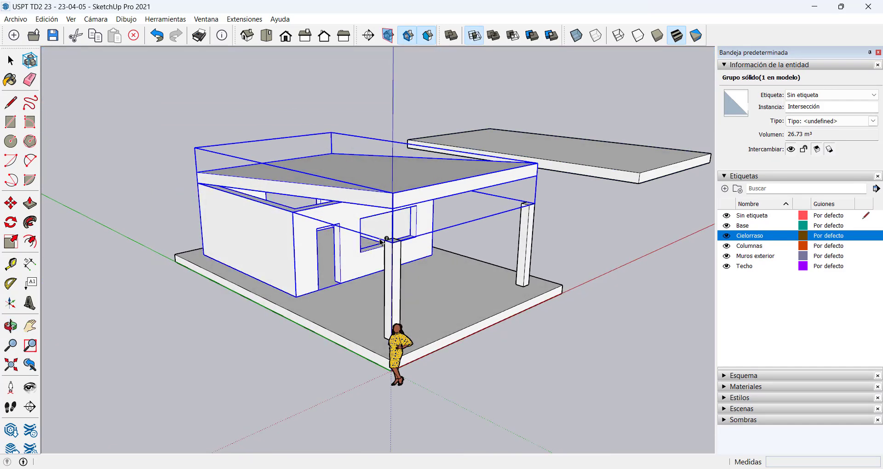
click(362, 244)
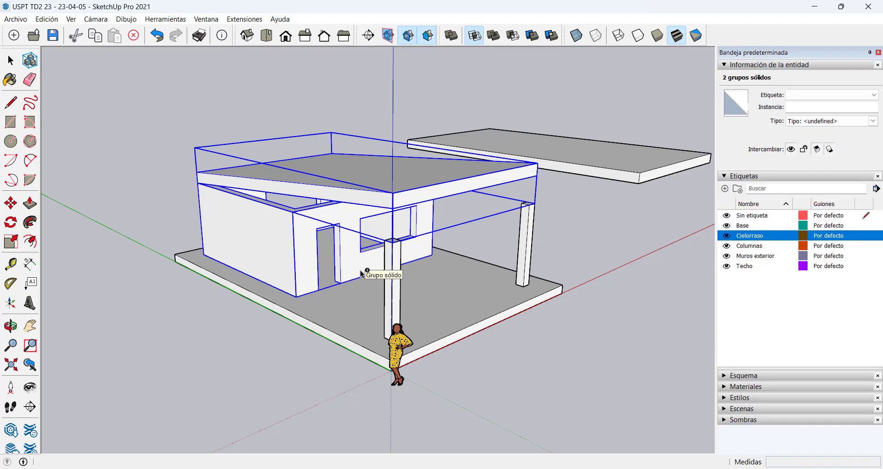
key(ctrl+z)
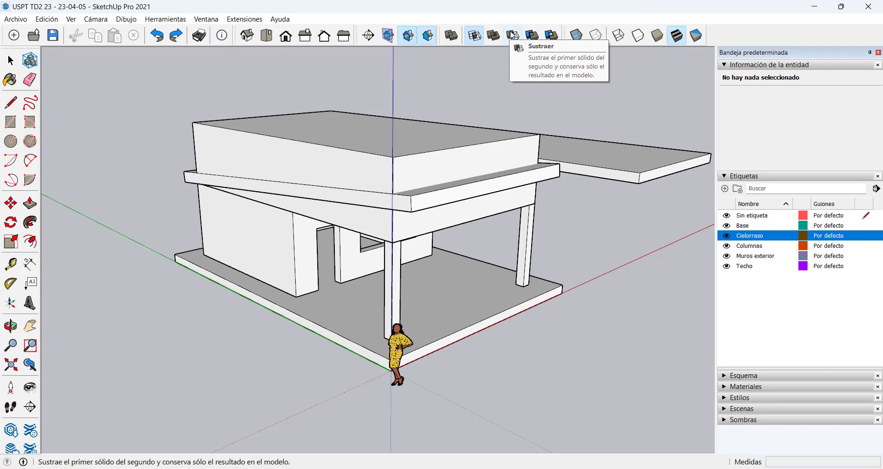
Subtract the Cielorraso box from the tilted roof with the Subtract solid tool, and inspect the remaining roof from above.
click(513, 35)
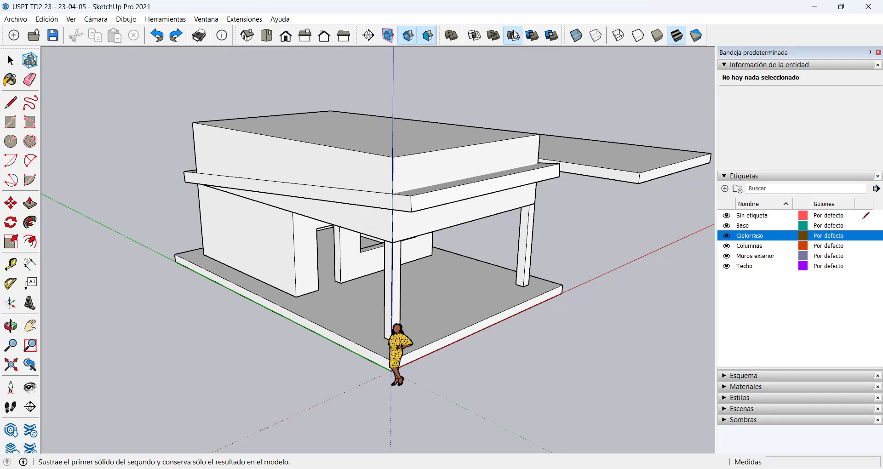
click(513, 35)
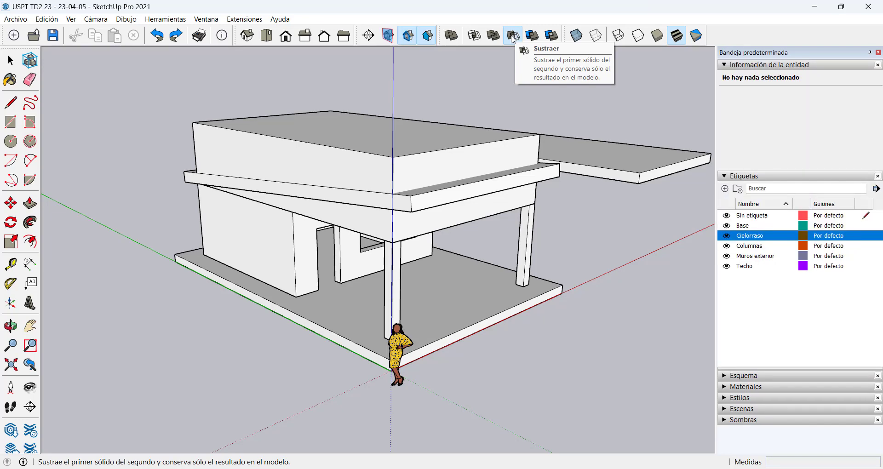
click(302, 151)
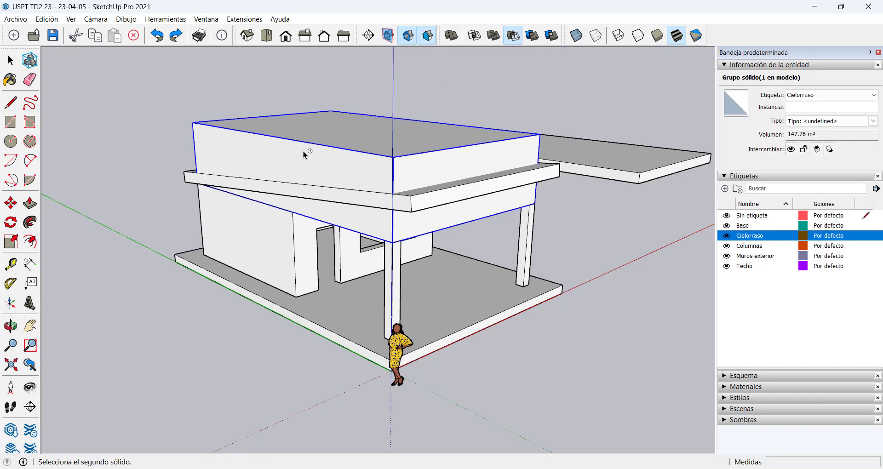
click(440, 200)
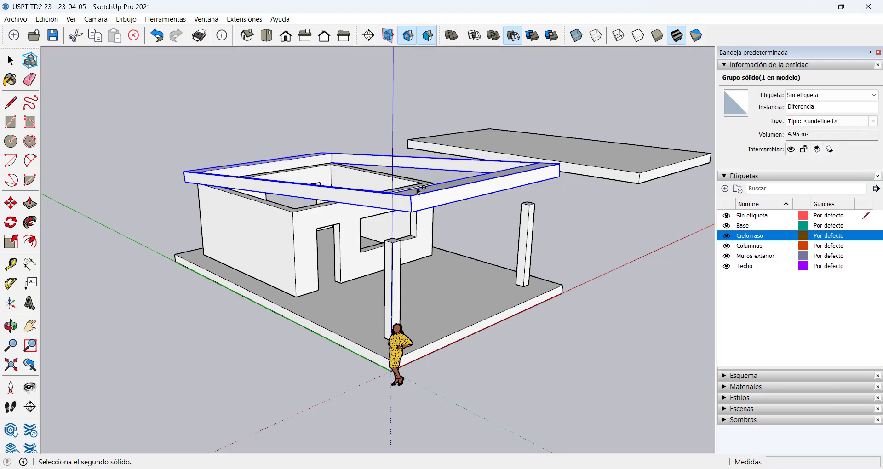
middle_drag(418, 191, 310, 111)
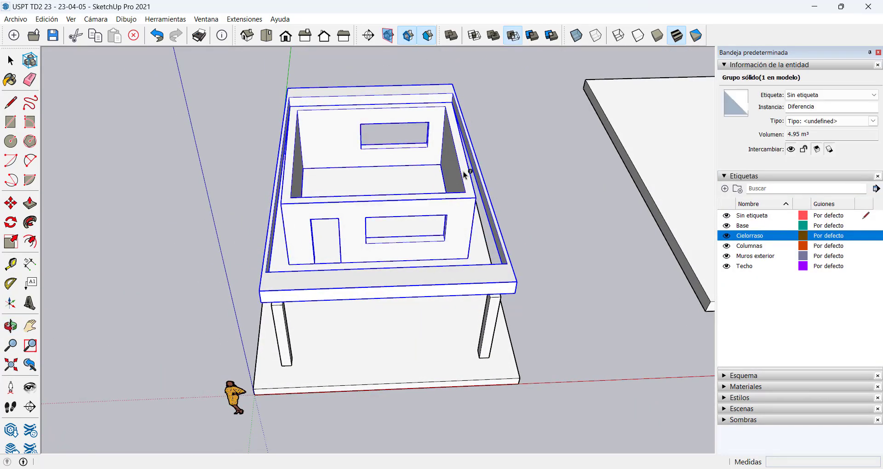
middle_drag(388, 225, 420, 167)
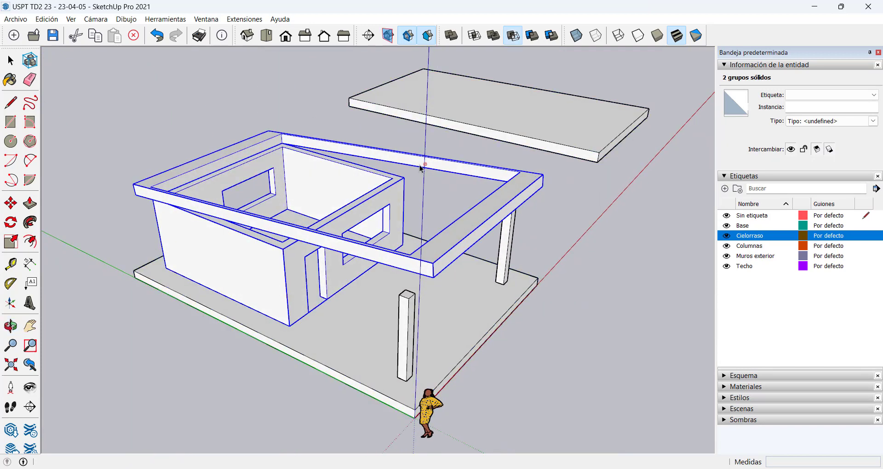
click(479, 226)
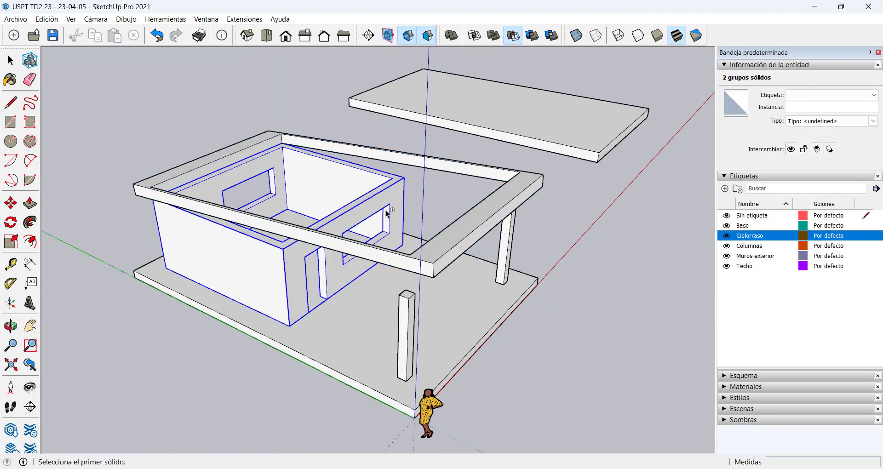
Undo the subtraction, and trim the Cielorraso box with the tilted roof using the Trim solid tool.
key(ctrl+z)
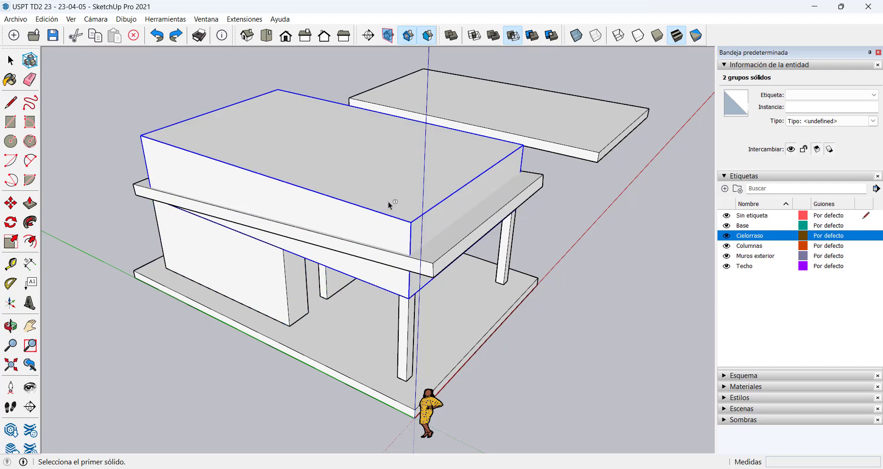
middle_drag(388, 202, 387, 229)
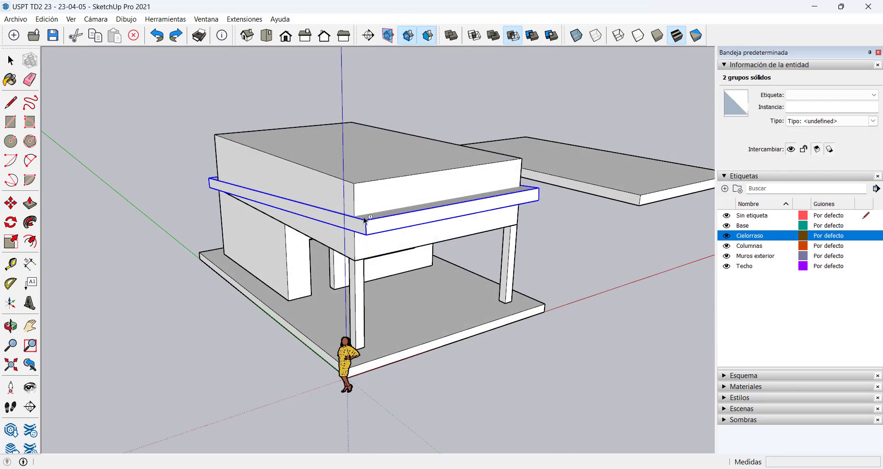
click(532, 36)
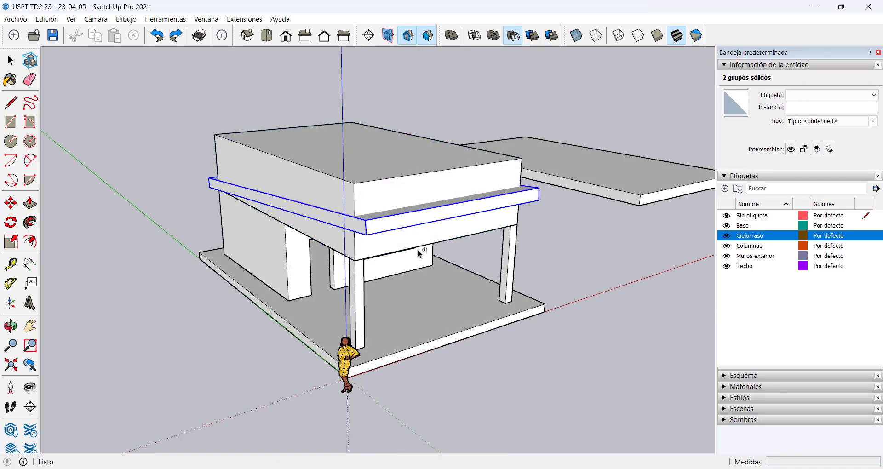
click(417, 216)
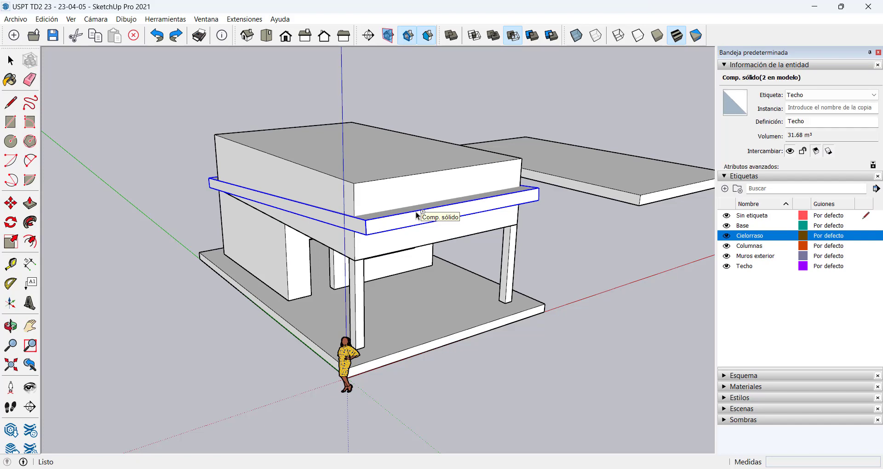
click(468, 191)
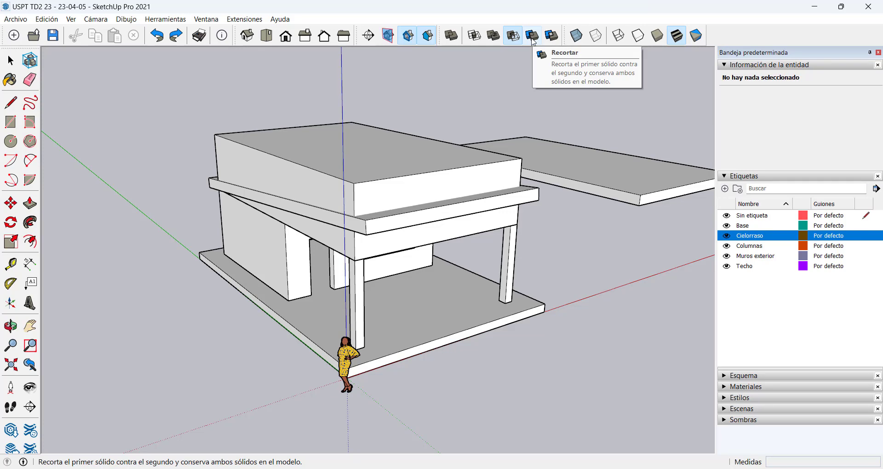
click(532, 37)
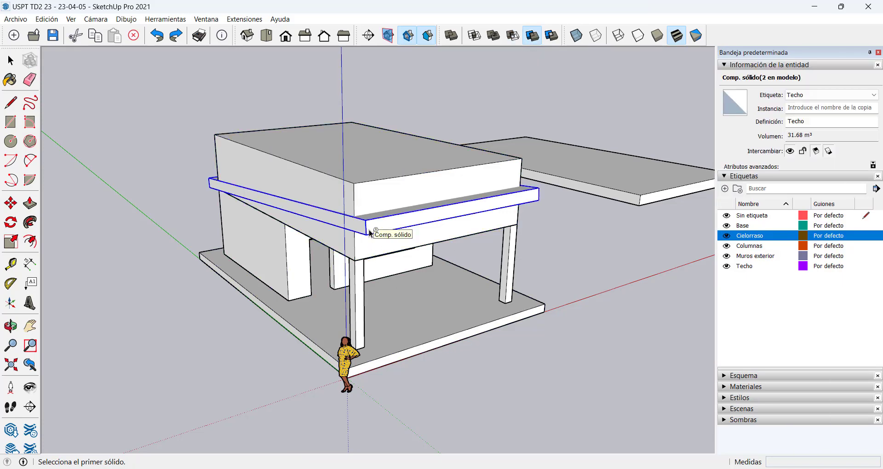
click(357, 196)
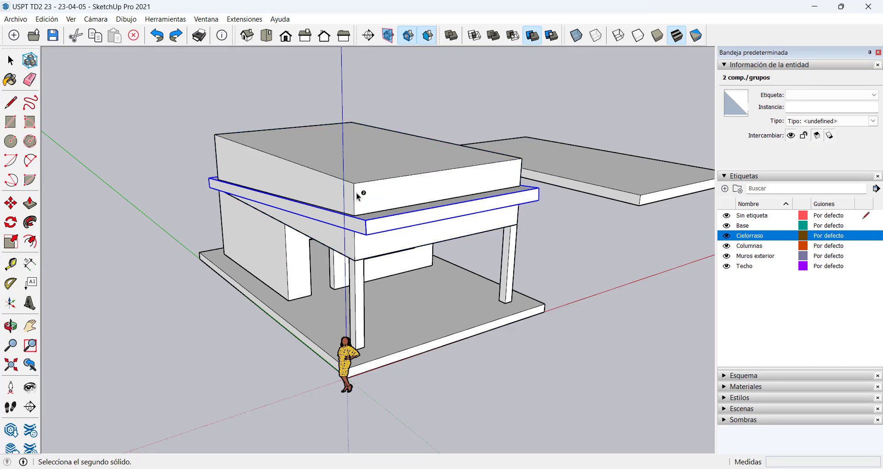
key(space)
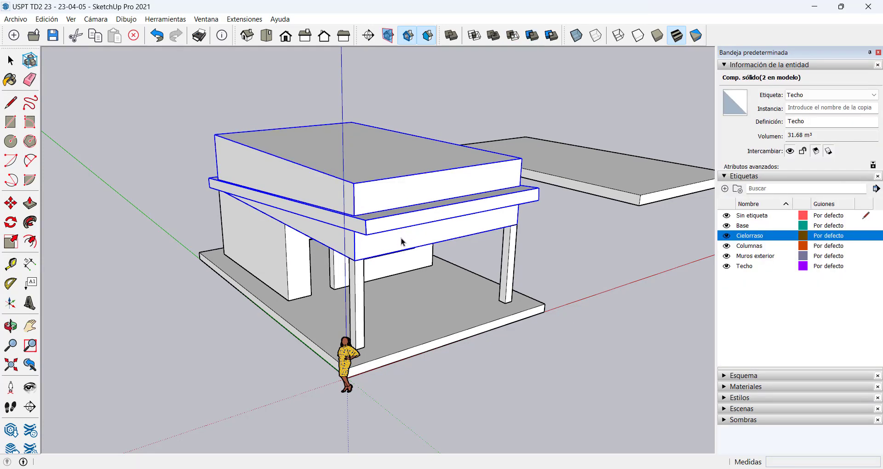
Hide the Techo tag, delete the upper block inside the trimmed Cielorraso group, and close the group.
click(727, 266)
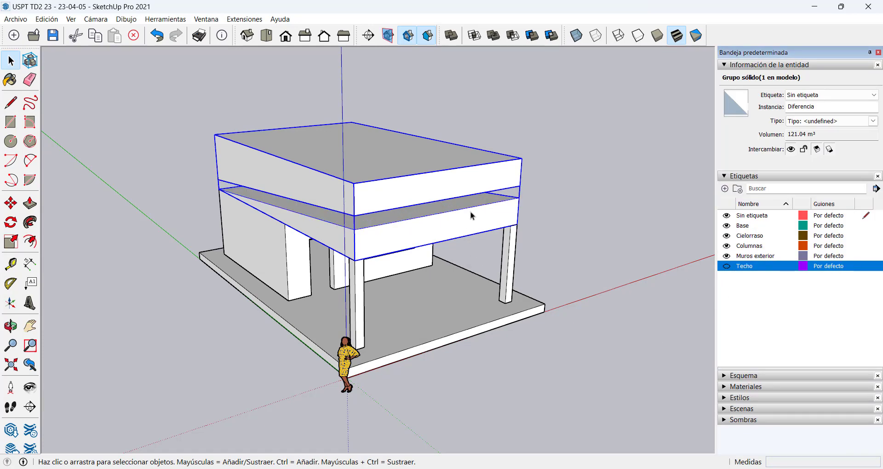
middle_drag(470, 211, 388, 219)
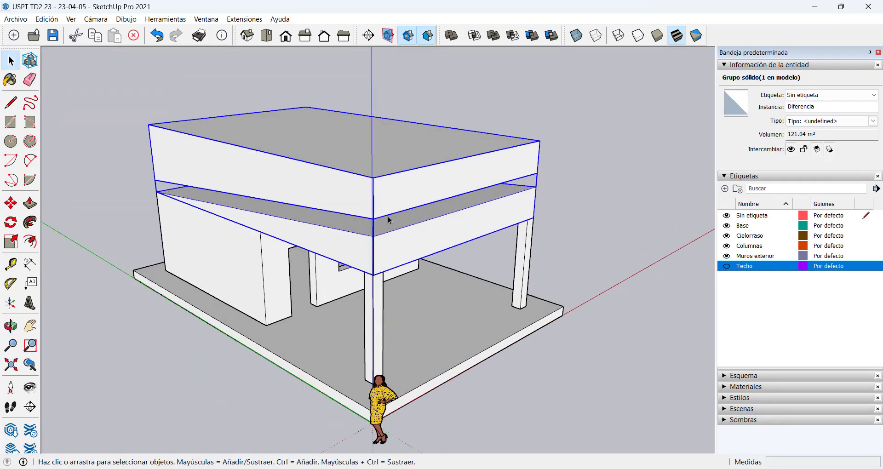
scroll(378, 214, up, 1)
double_click(336, 193)
click(334, 196)
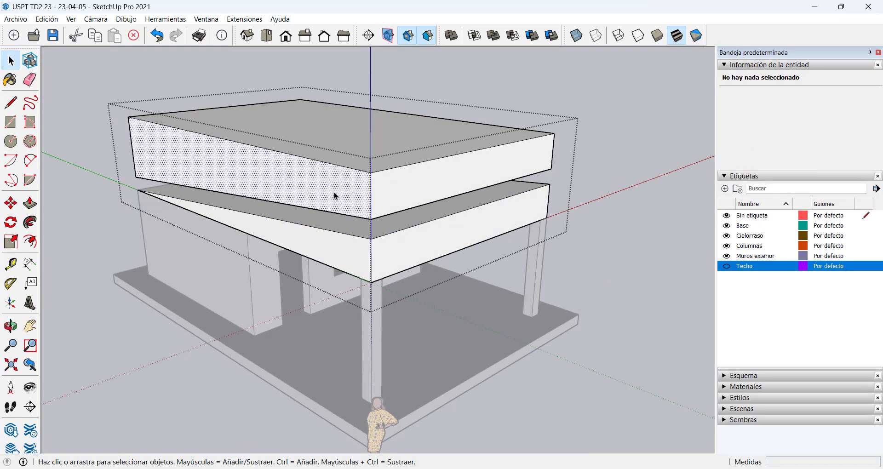
triple_click(334, 196)
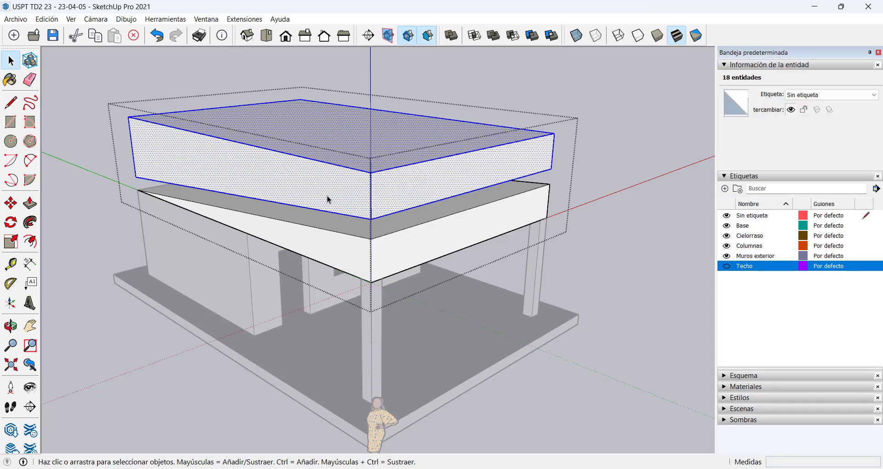
middle_drag(328, 199, 256, 194)
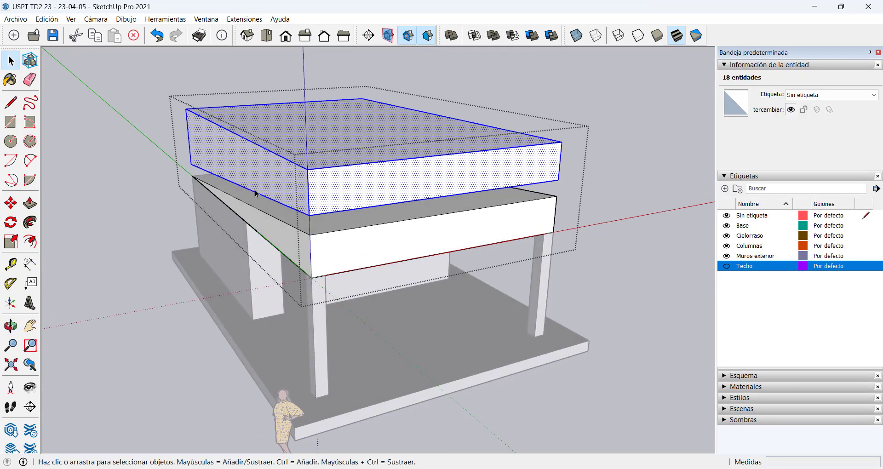
key(Delete)
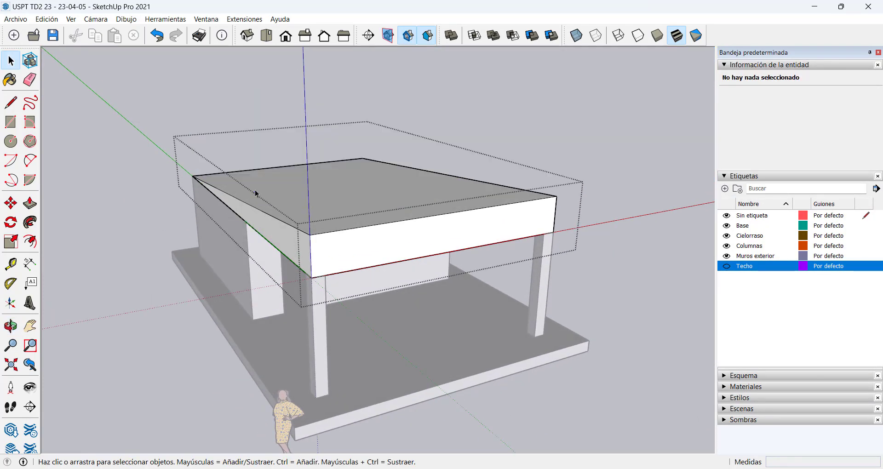
key(Escape)
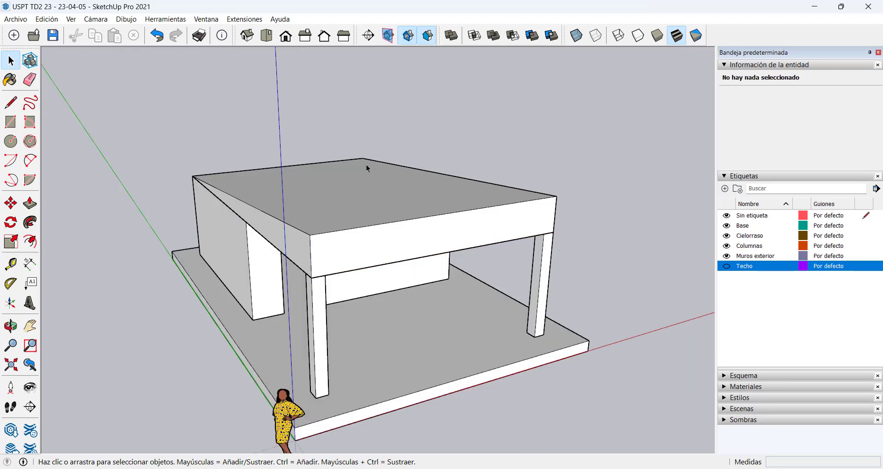
Show the Techo tag again and inspect the fit between roof, Cielorraso and walls from several sides.
click(726, 266)
middle_drag(414, 193, 479, 148)
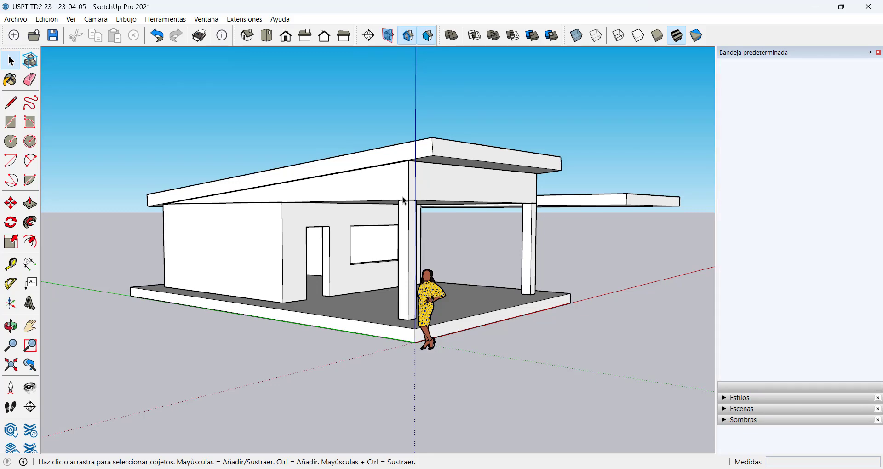
middle_drag(422, 166, 217, 180)
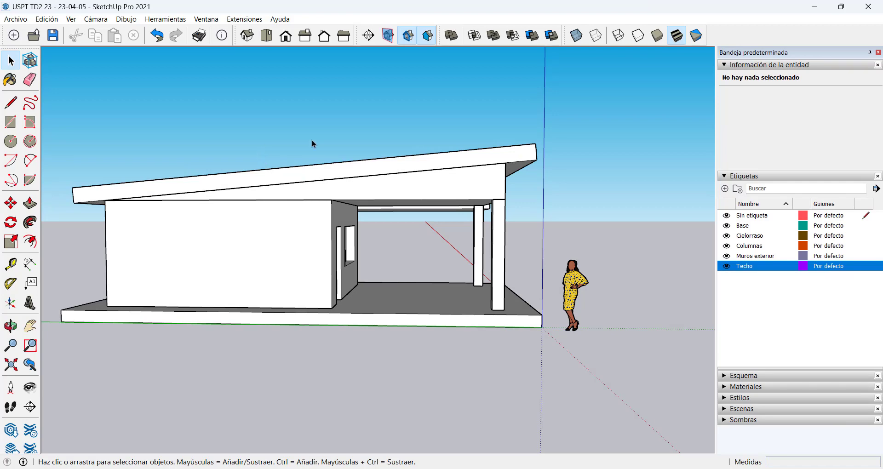
middle_drag(312, 140, 355, 163)
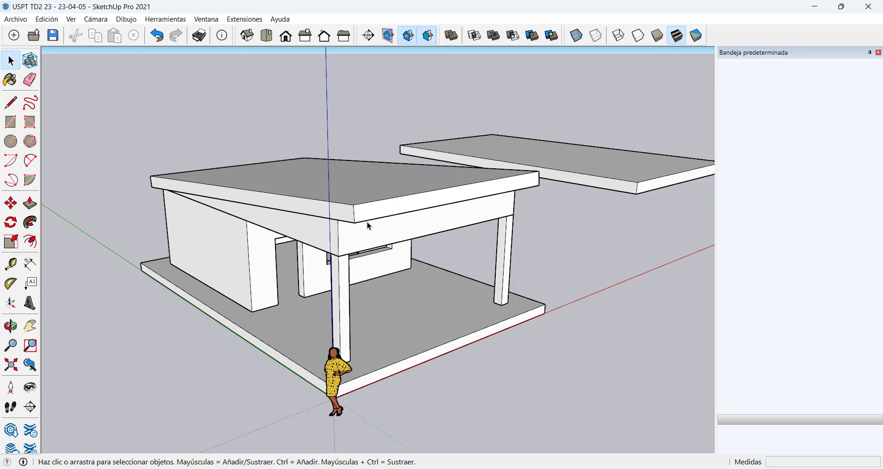
middle_drag(370, 223, 405, 113)
middle_drag(411, 160, 452, 198)
middle_drag(544, 211, 365, 247)
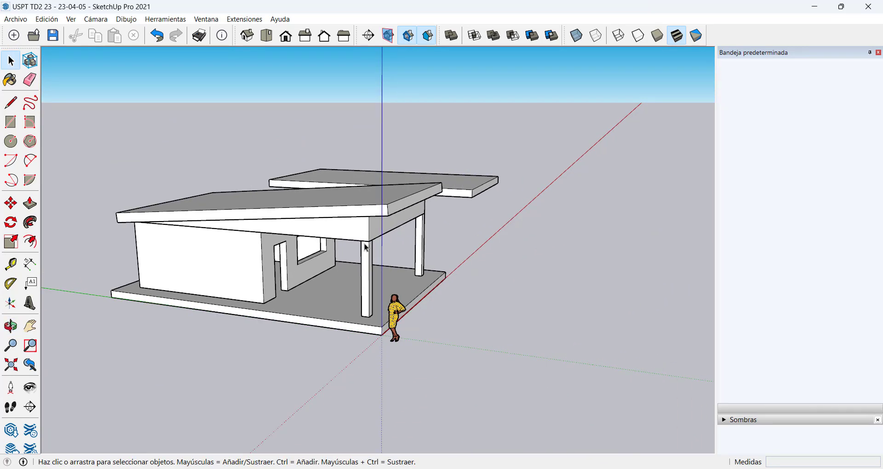
middle_drag(476, 175, 377, 205)
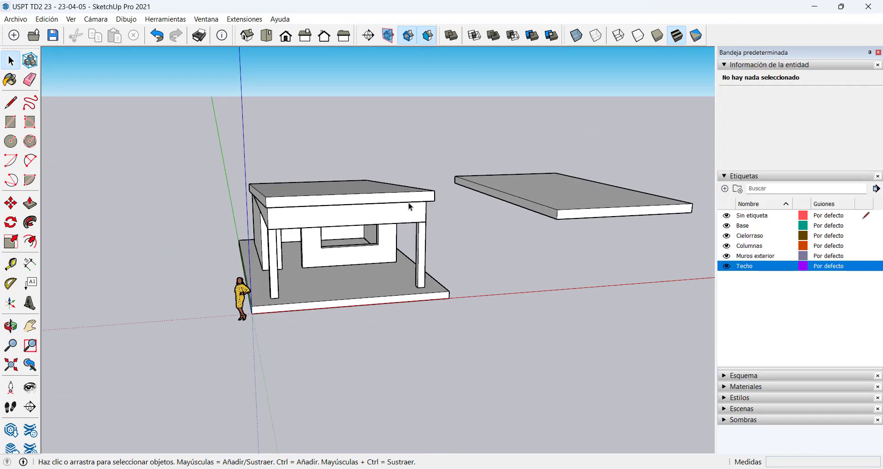
middle_drag(508, 213, 282, 282)
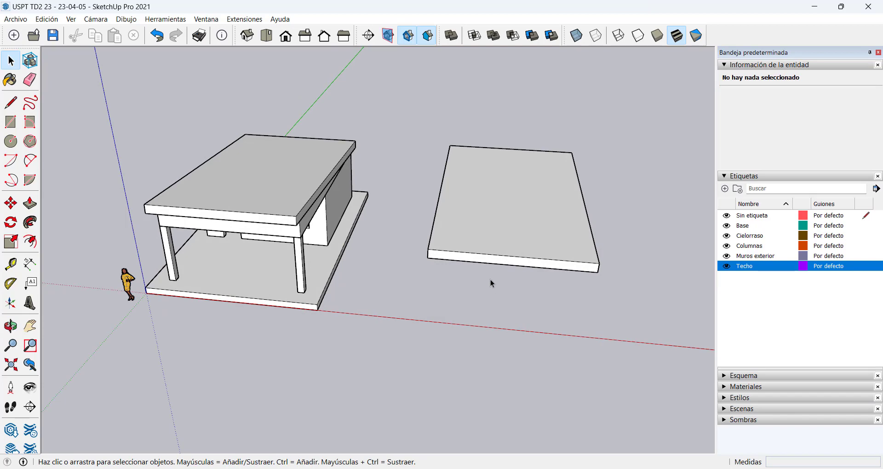
Open the horizontal Techo component copy beside the house for editing.
middle_drag(399, 256, 482, 214)
click(488, 199)
middle_drag(446, 177, 474, 230)
double_click(475, 230)
click(400, 244)
middle_drag(400, 243, 500, 248)
click(502, 265)
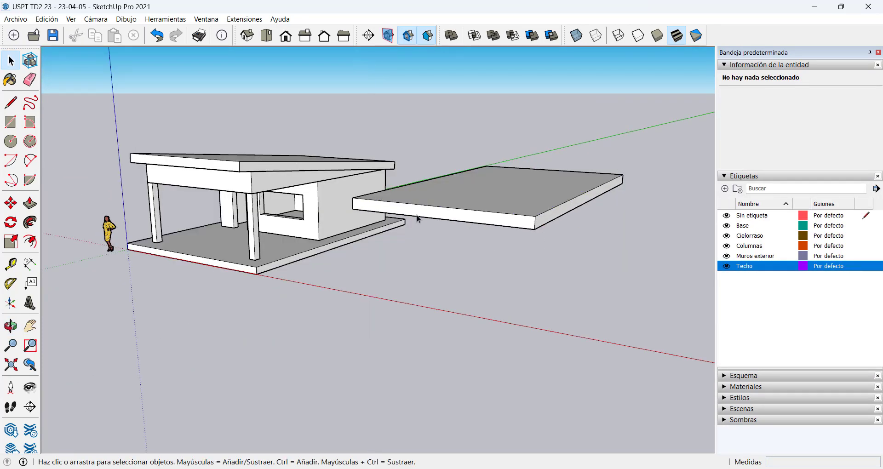
middle_drag(417, 218, 542, 221)
scroll(461, 213, up, 4)
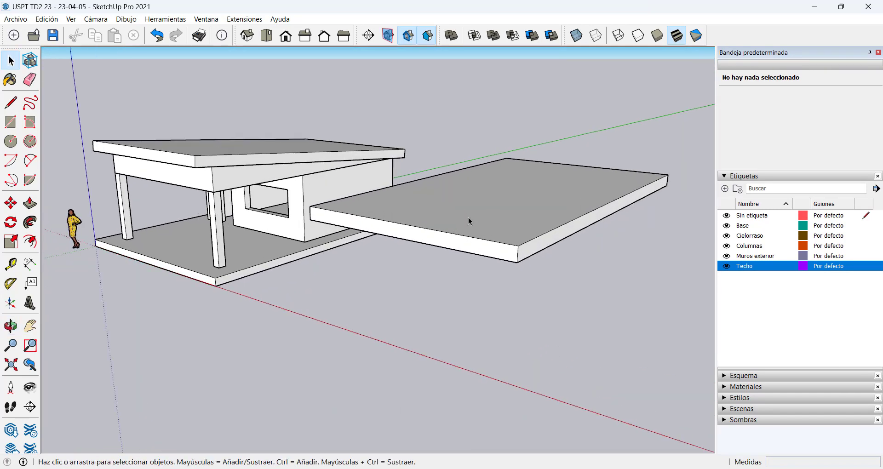
double_click(468, 217)
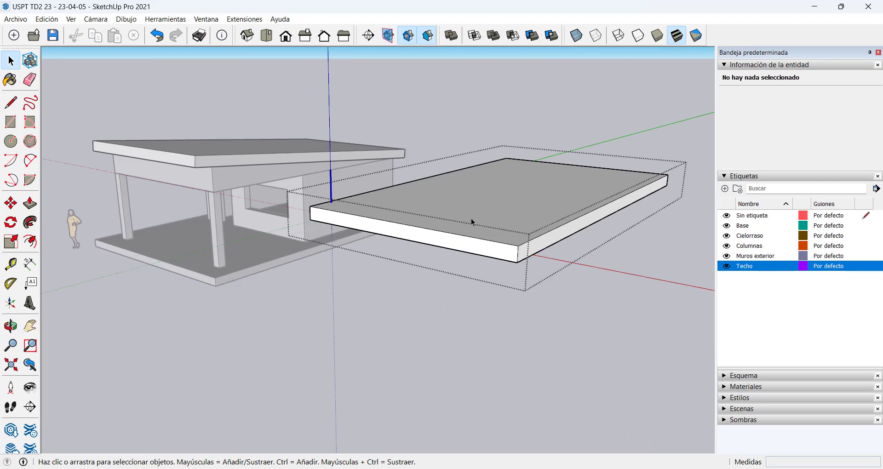
Examine the open roof slab's edges, top and underside from several angles.
scroll(404, 243, up, 2)
middle_drag(403, 242, 394, 315)
scroll(400, 282, down, 3)
middle_drag(400, 281, 509, 187)
scroll(428, 219, up, 5)
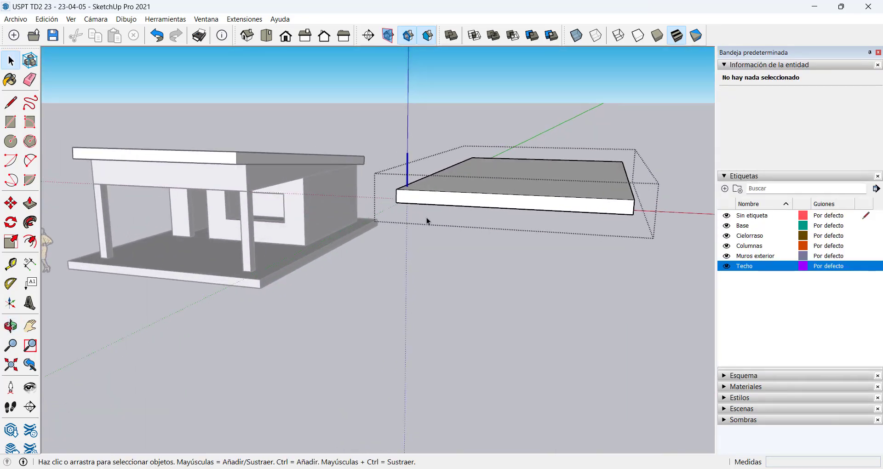
middle_drag(445, 209, 405, 187)
scroll(315, 249, up, 3)
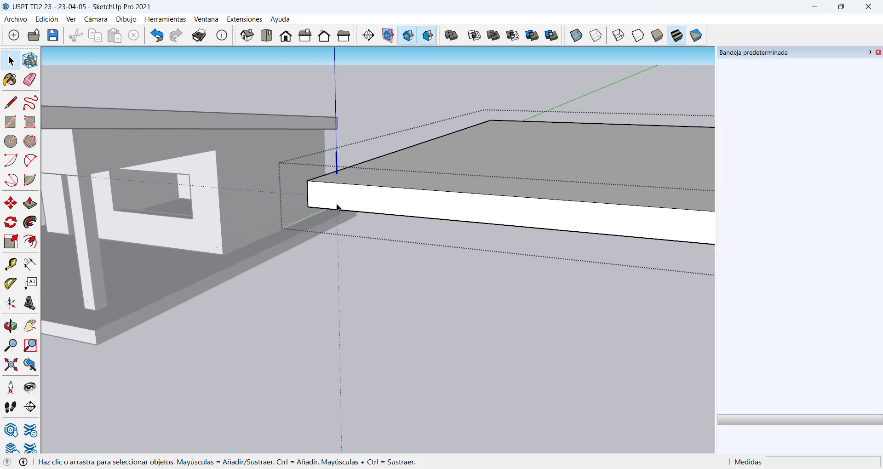
scroll(381, 186, down, 4)
middle_drag(401, 179, 361, 137)
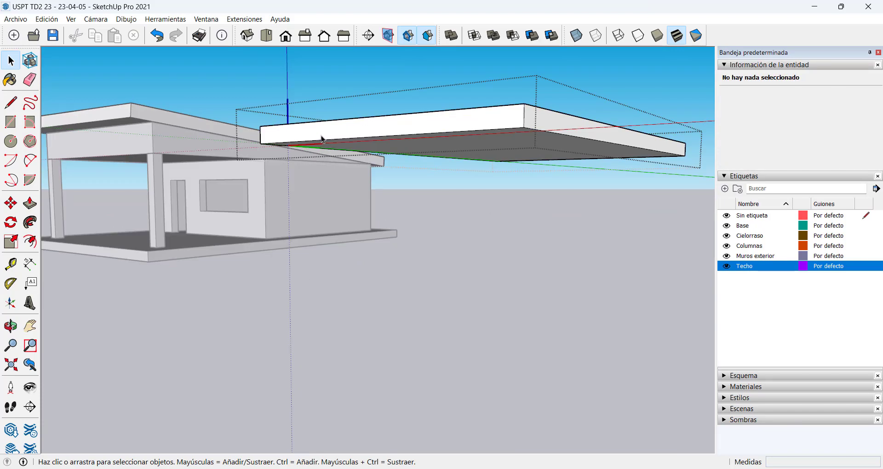
middle_drag(323, 139, 457, 181)
Select all of the roof slab's faces and edges and make them a group inside the Techo component.
click(457, 180)
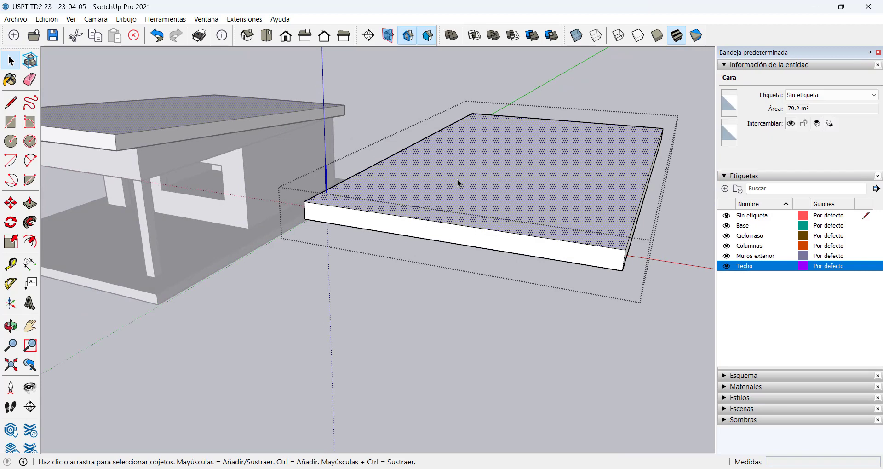
triple_click(457, 180)
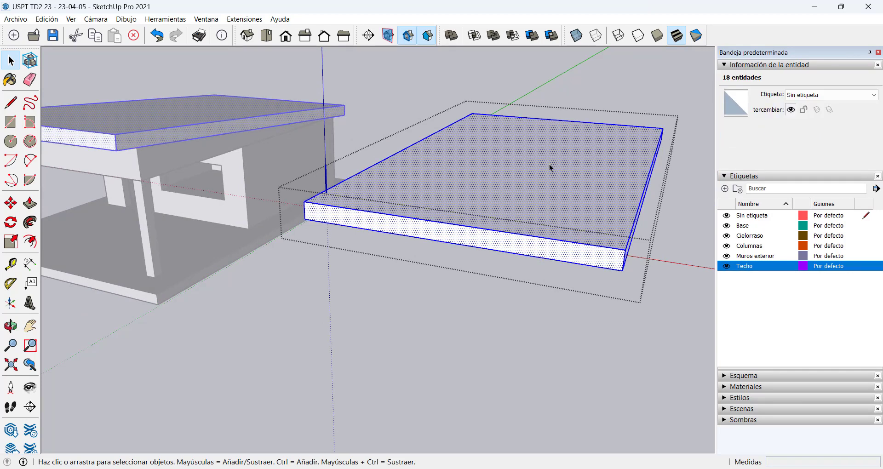
right_click(481, 165)
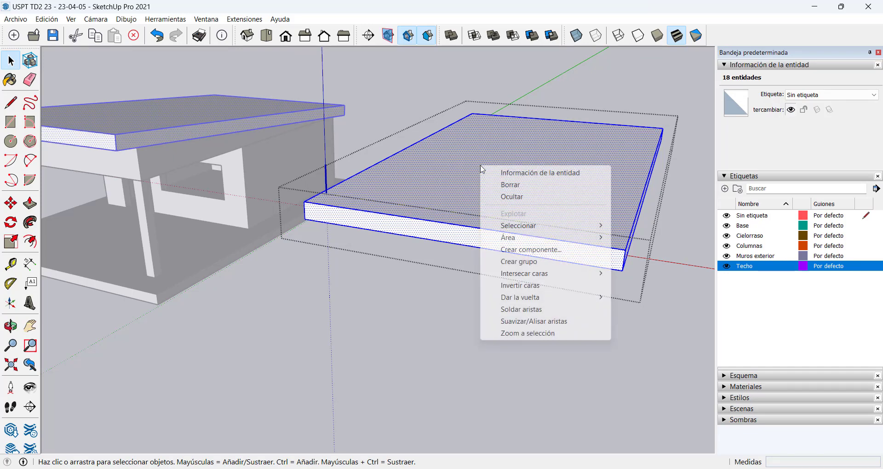
click(519, 261)
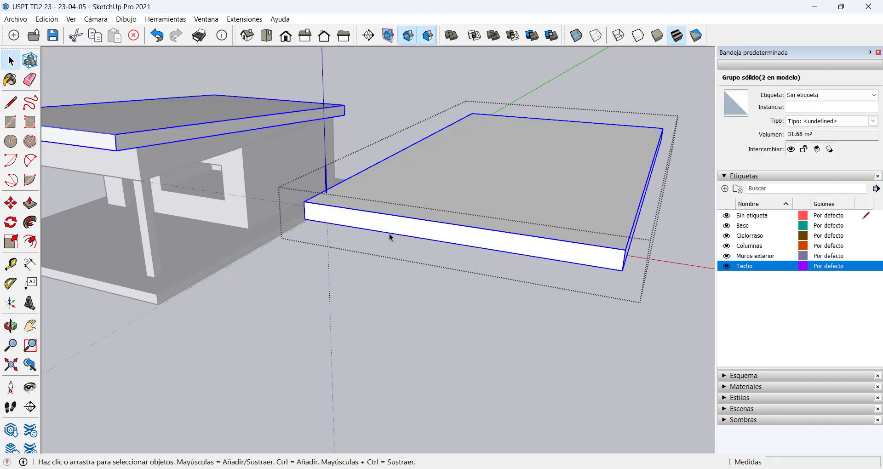
scroll(381, 220, up, 3)
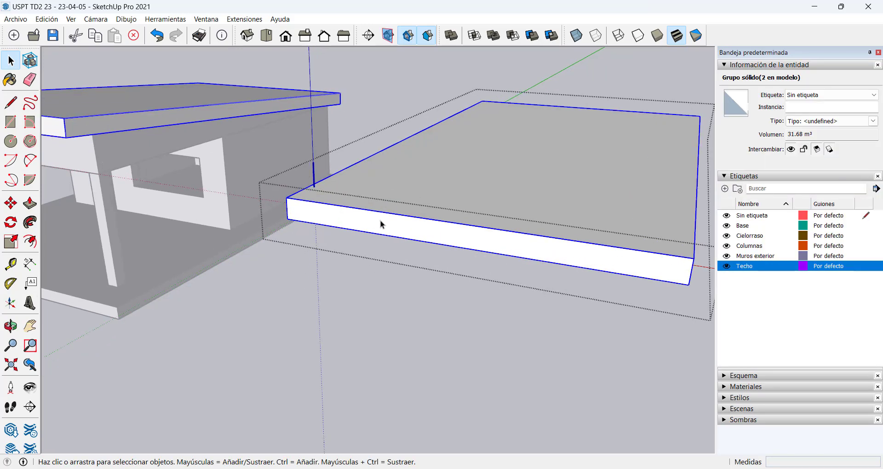
scroll(374, 215, down, 3)
middle_drag(382, 214, 193, 275)
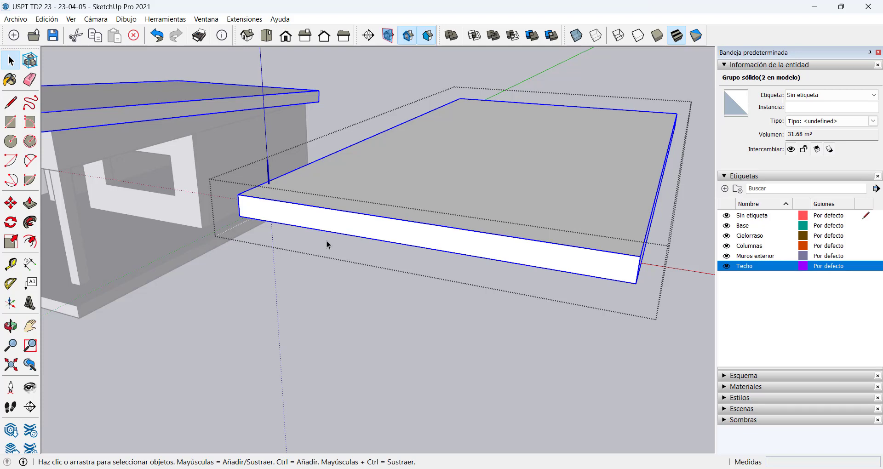
click(315, 161)
middle_drag(467, 131, 502, 135)
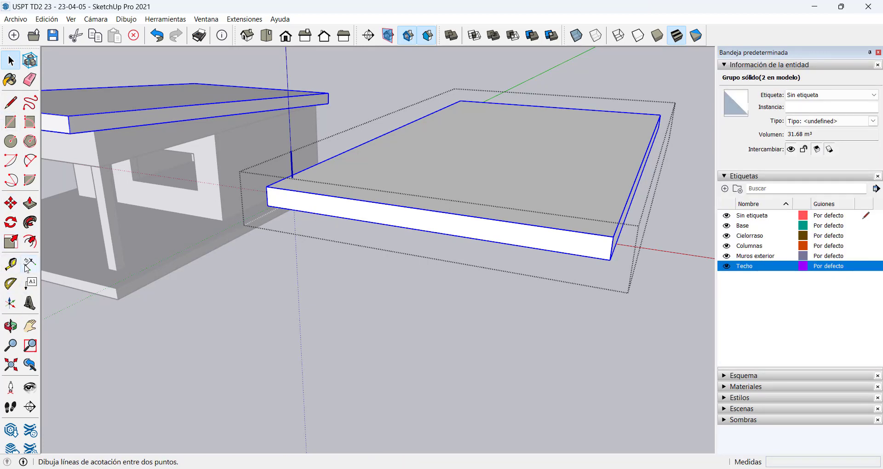
Place a horizontal guide 0.25 m above the bottom edge of the roof slab's narrow end face.
click(10, 264)
click(267, 206)
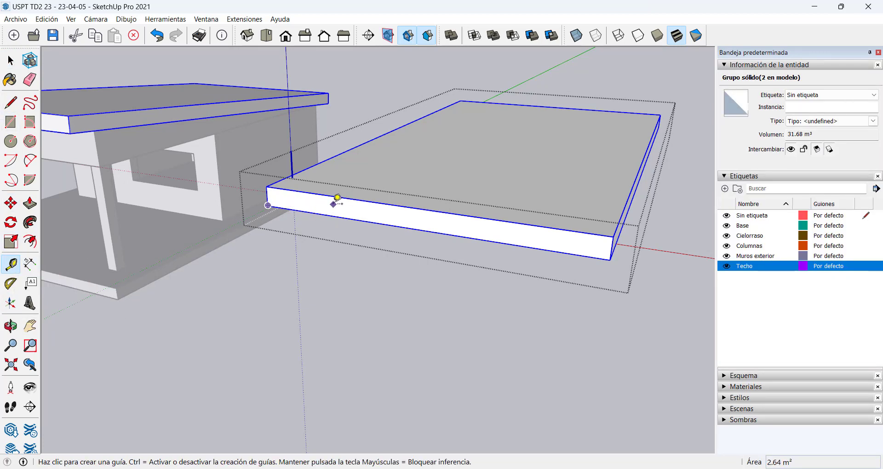
scroll(338, 201, up, 2)
middle_drag(339, 201, 238, 183)
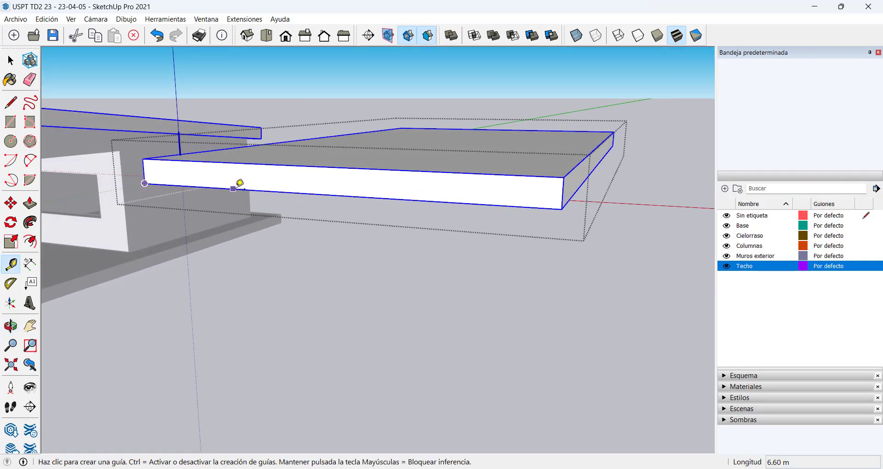
scroll(238, 183, up, 1)
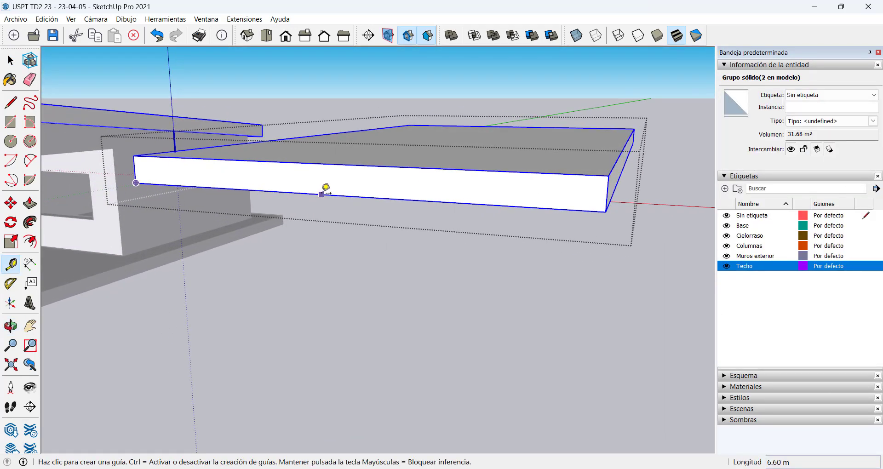
click(321, 194)
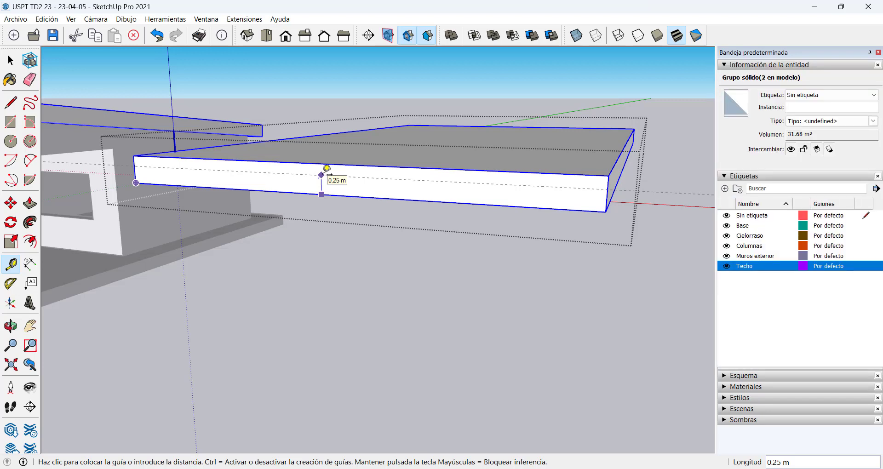
text(.)
key(Return)
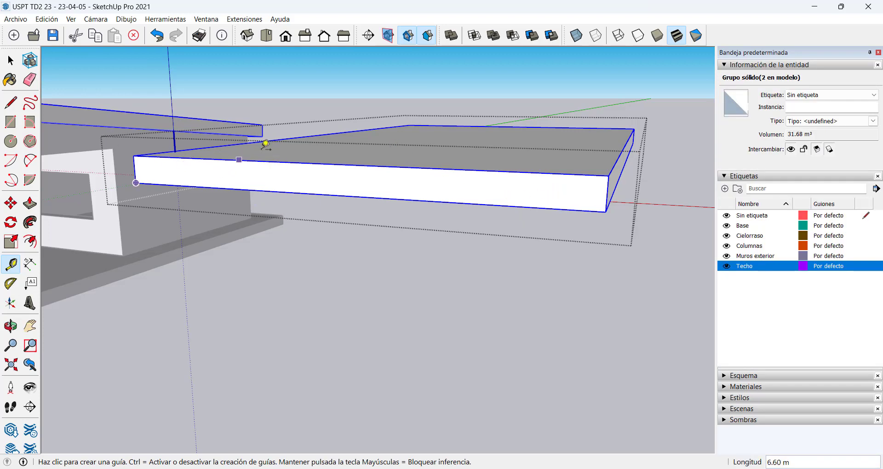
Turn on the display of guides and check the new one on the roof slab's end face.
click(70, 20)
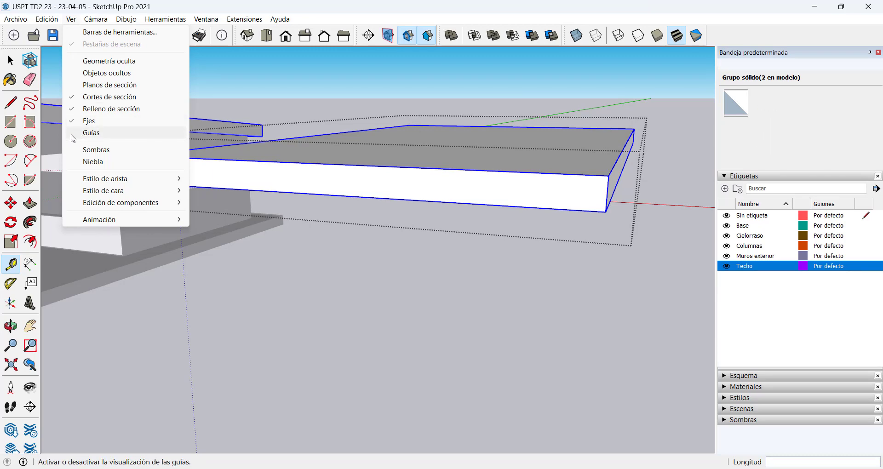
click(91, 133)
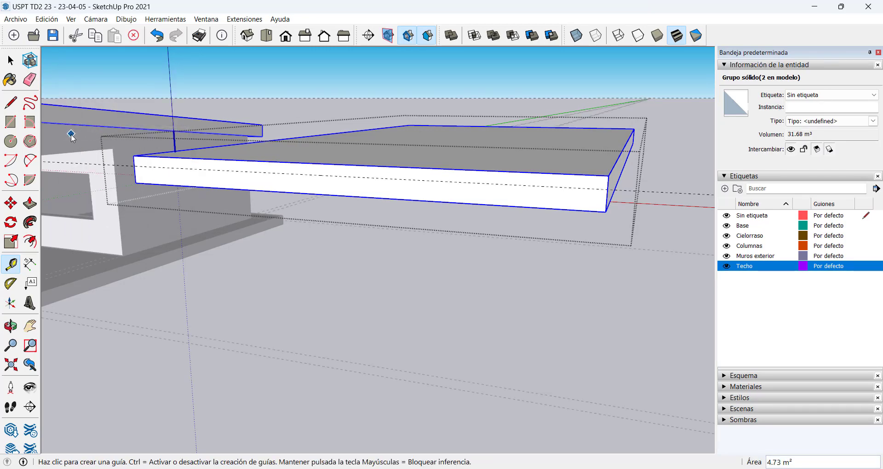
middle_drag(152, 142, 247, 158)
scroll(197, 152, up, 5)
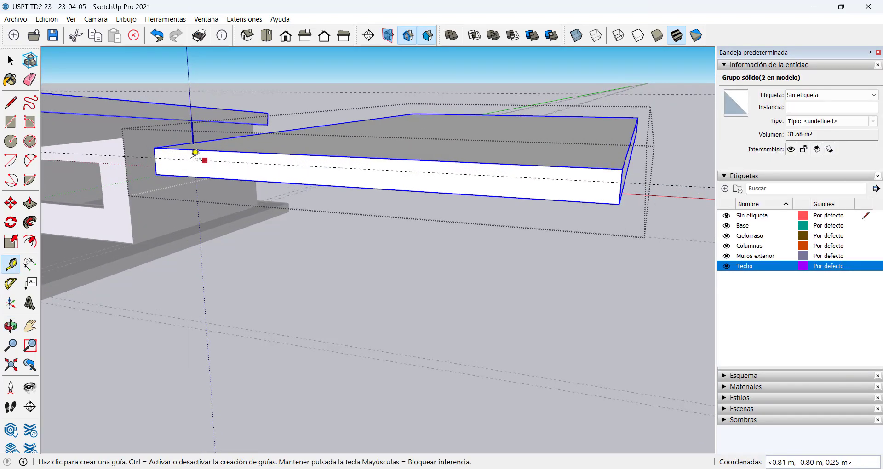
scroll(186, 149, up, 3)
middle_drag(185, 152, 144, 152)
scroll(144, 151, down, 3)
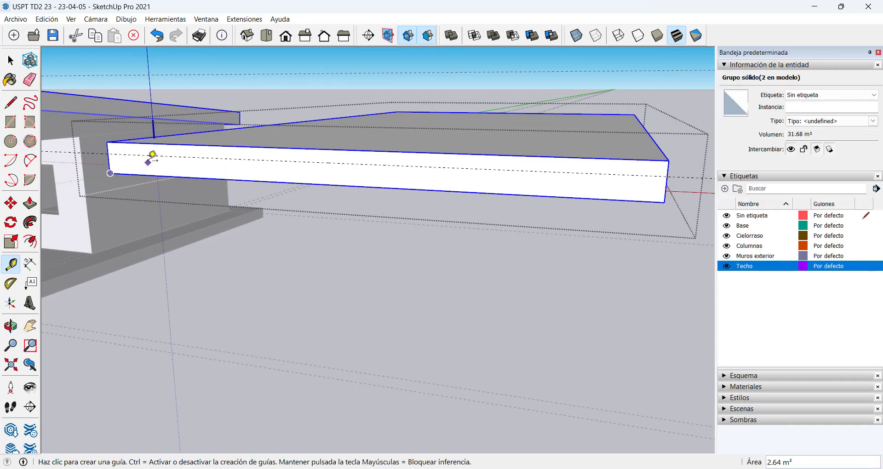
click(10, 126)
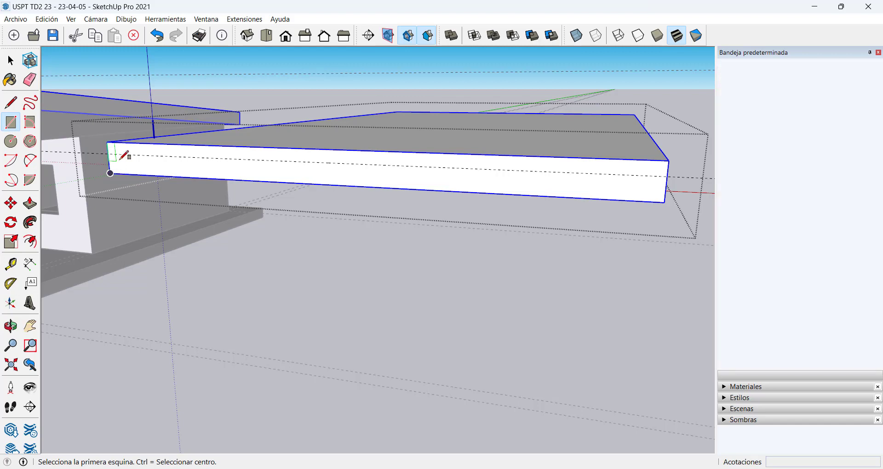
shift+middle_drag(122, 158, 266, 156)
scroll(279, 162, up, 5)
scroll(299, 158, down, 3)
scroll(302, 157, down, 2)
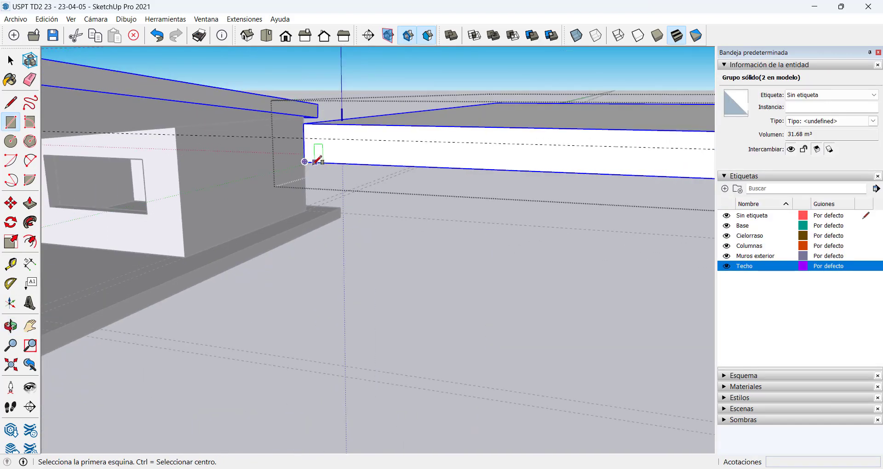
click(304, 162)
click(304, 161)
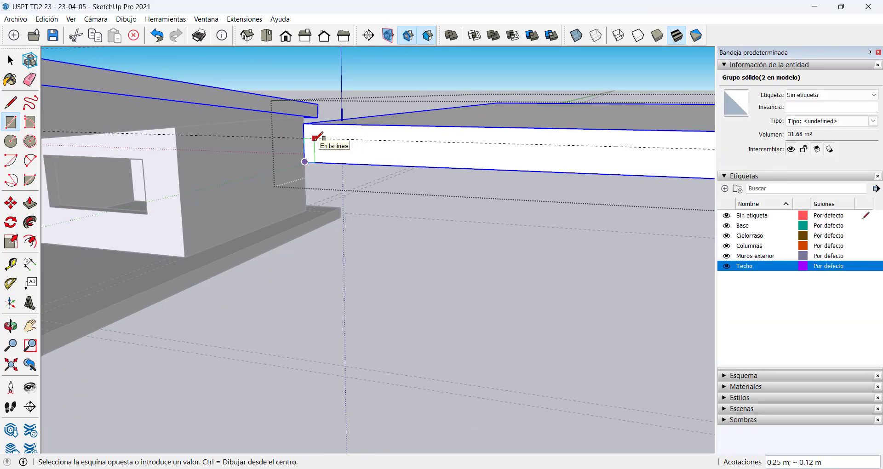
key(Escape)
Draw a rectangle 0.12 m wide and 0.25 m high from the lower corner of the slab's end face up to the guide.
middle_drag(318, 137, 473, 75)
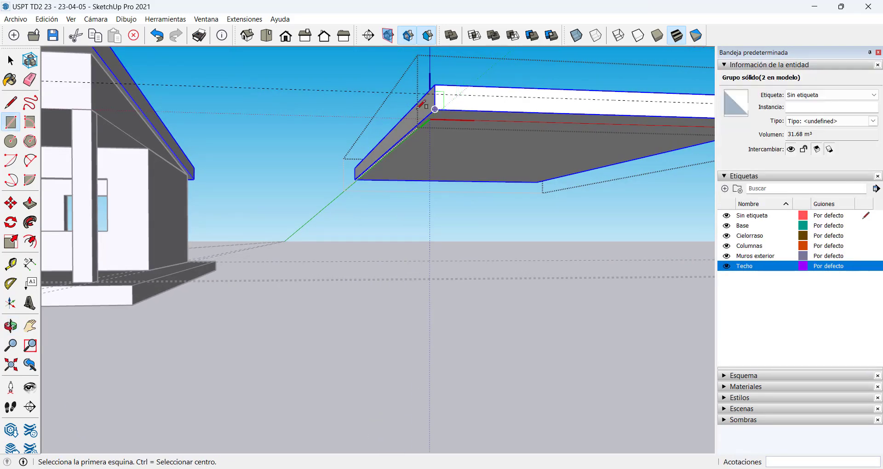
mouse_move(328, 113)
middle_down()
mouse_move(350, 145)
mouse_move(351, 122)
mouse_move(342, 120)
middle_up()
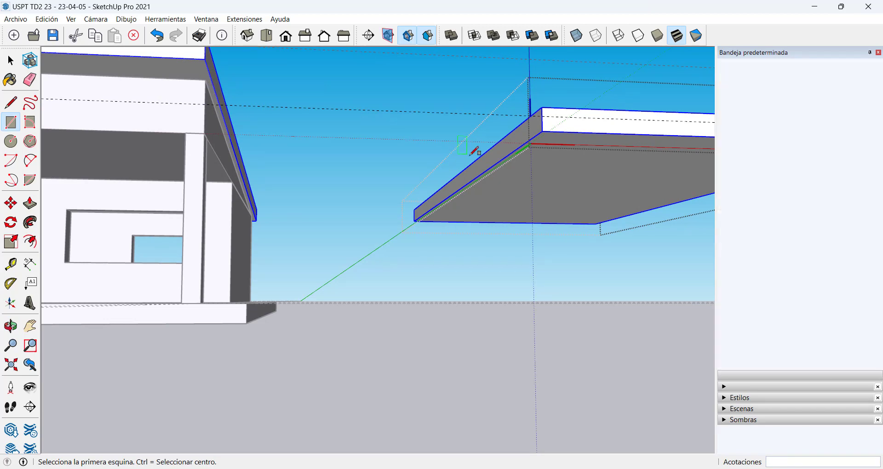
middle_drag(457, 138, 300, 166)
scroll(307, 151, up, 2)
scroll(293, 140, up, 3)
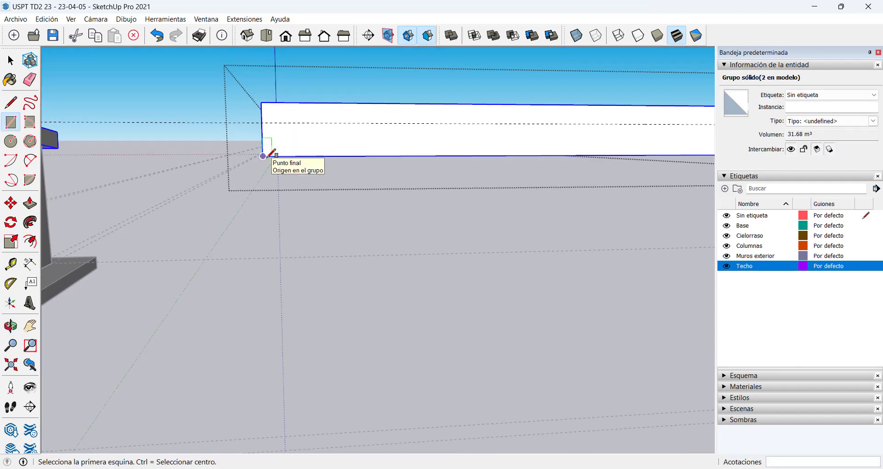
click(262, 156)
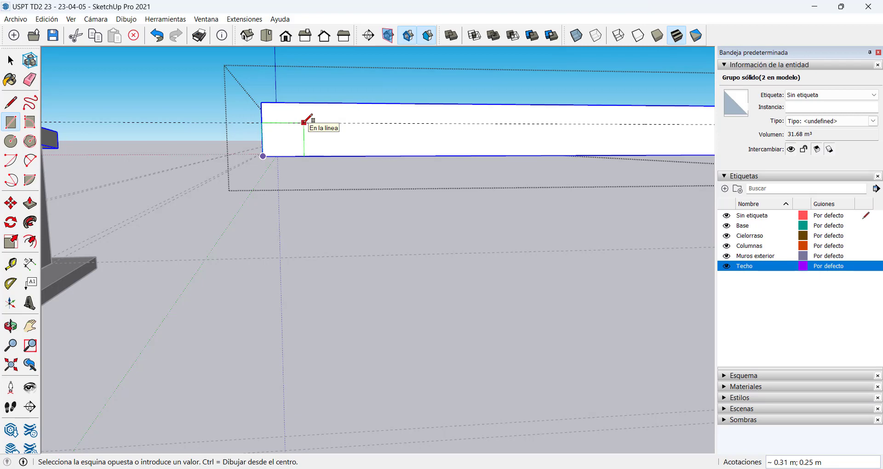
click(304, 123)
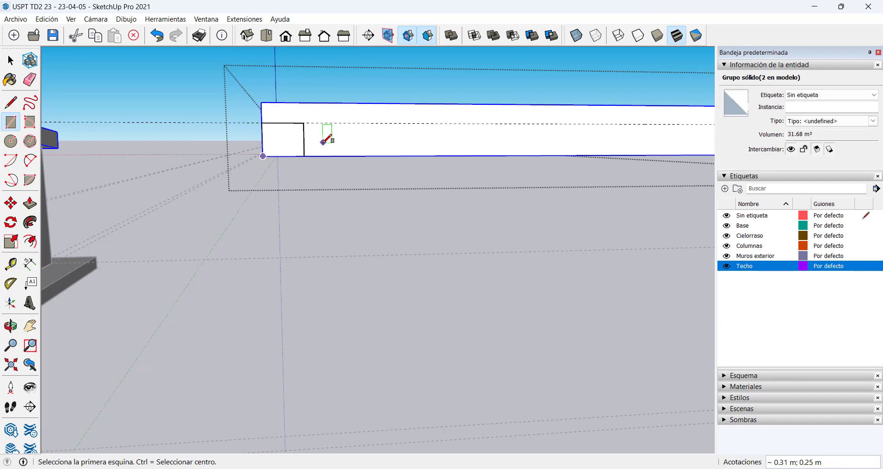
text(.12)
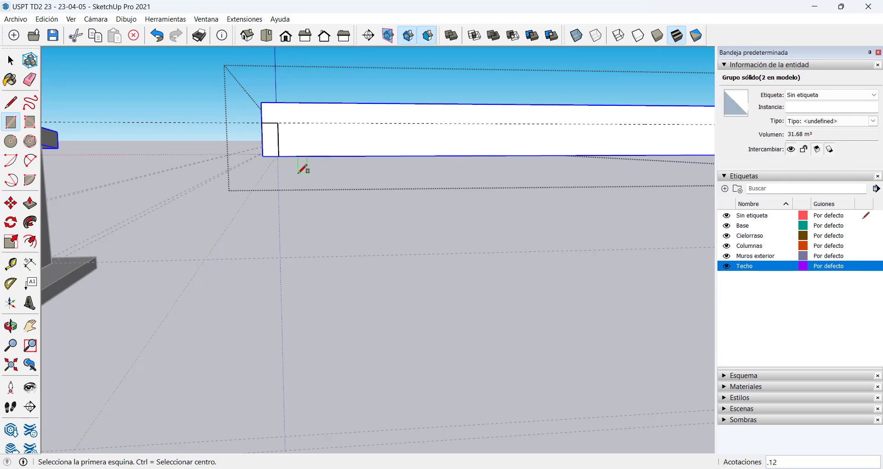
Select the small corner rectangle on the slab's end face and delete it.
middle_drag(301, 170, 305, 140)
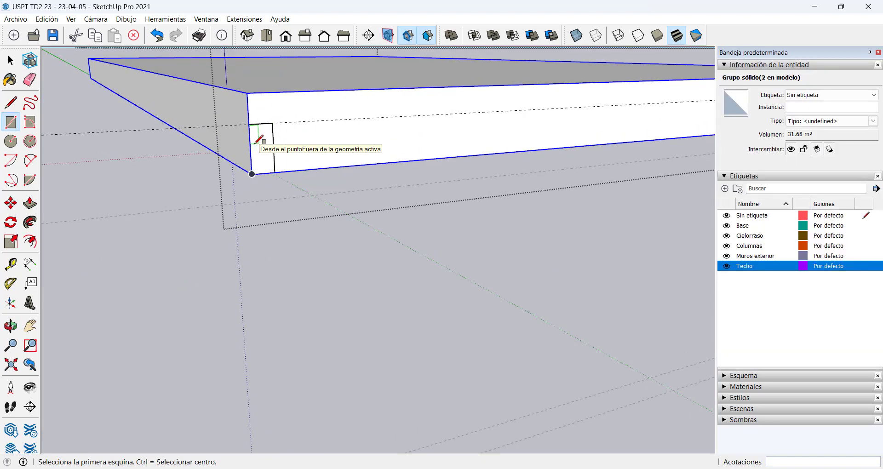
key(space)
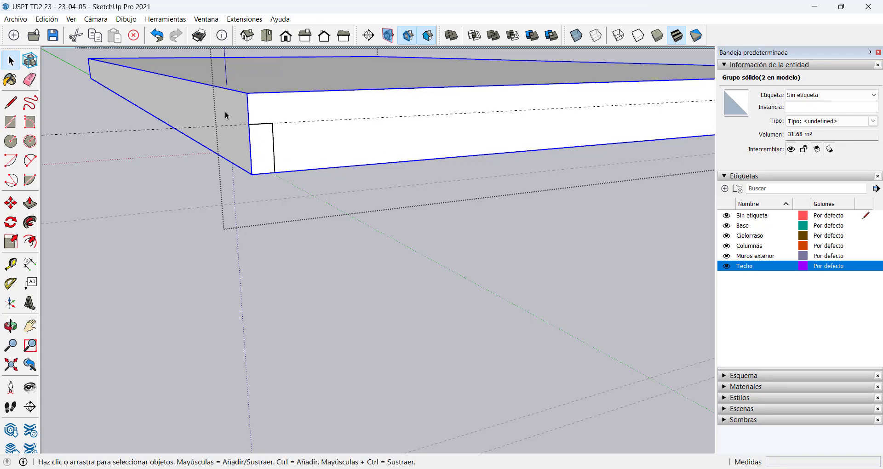
drag(247, 115, 310, 217)
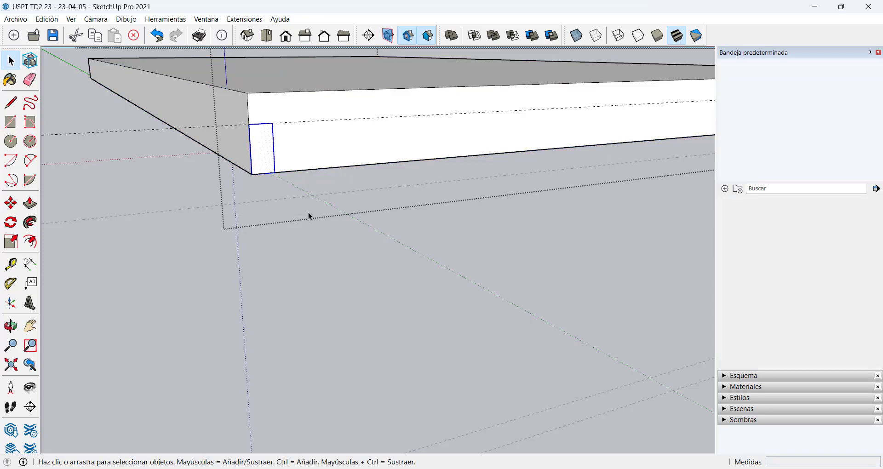
key(Delete)
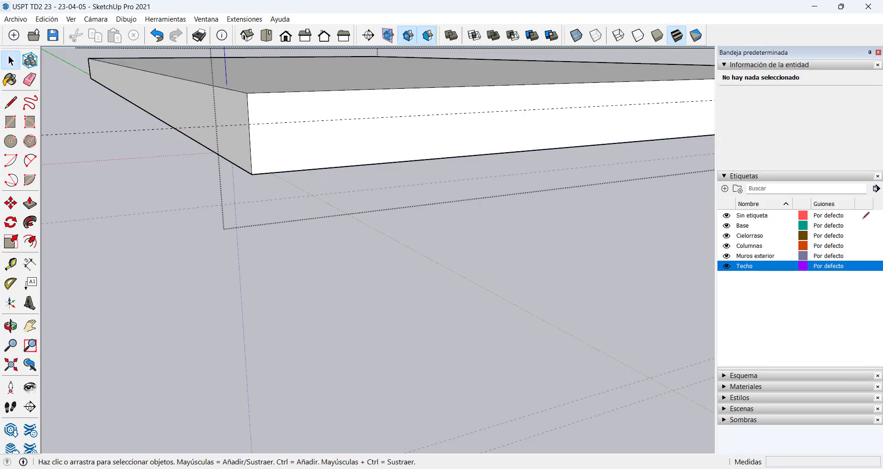
Place a vertical guide 0.12 m in from the corner edge of the slab's end face.
click(11, 264)
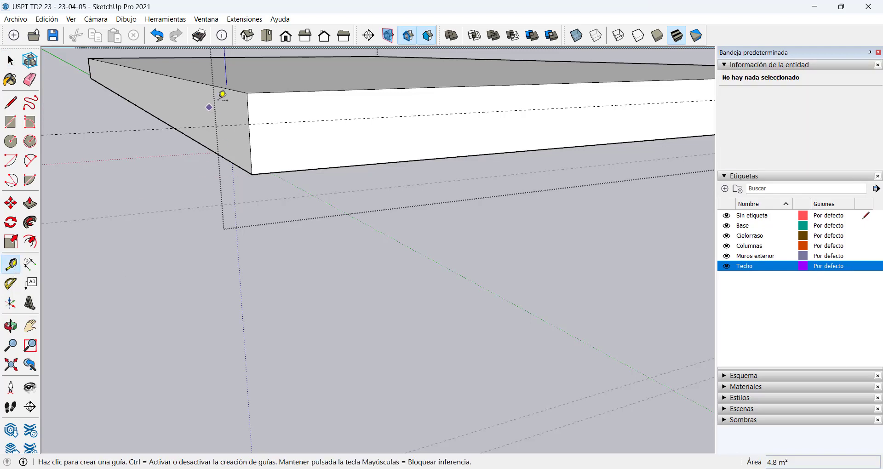
click(248, 110)
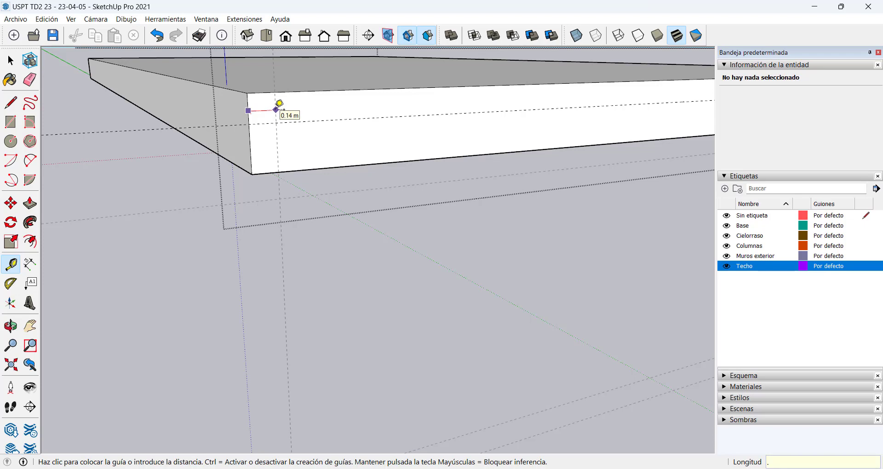
text(2)
key(Return)
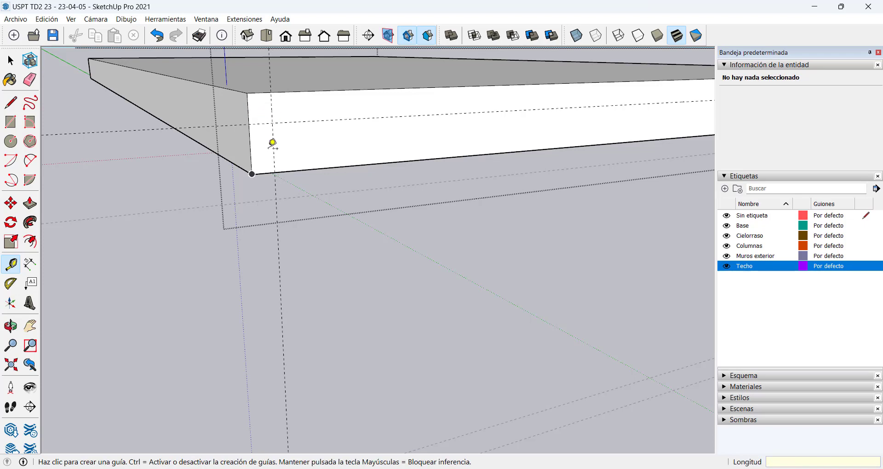
Draw a 0.12 by 0.25 m rectangle from the slab's lower corner to the intersection of the two guides.
click(11, 121)
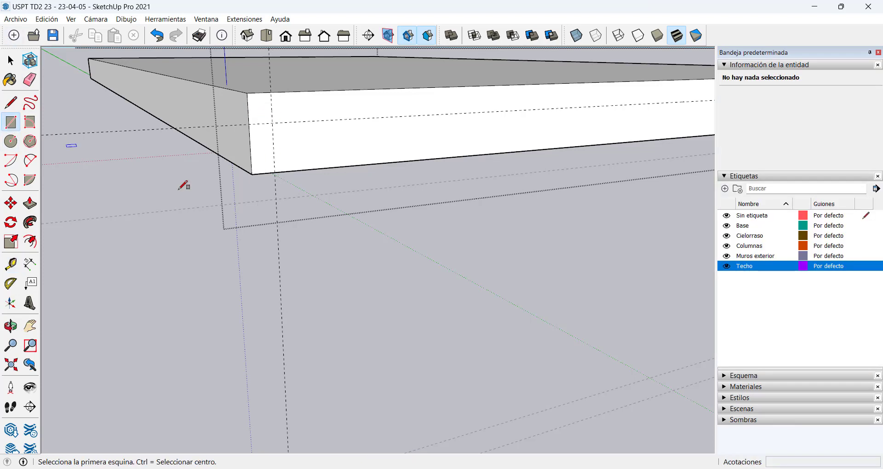
click(253, 173)
click(272, 123)
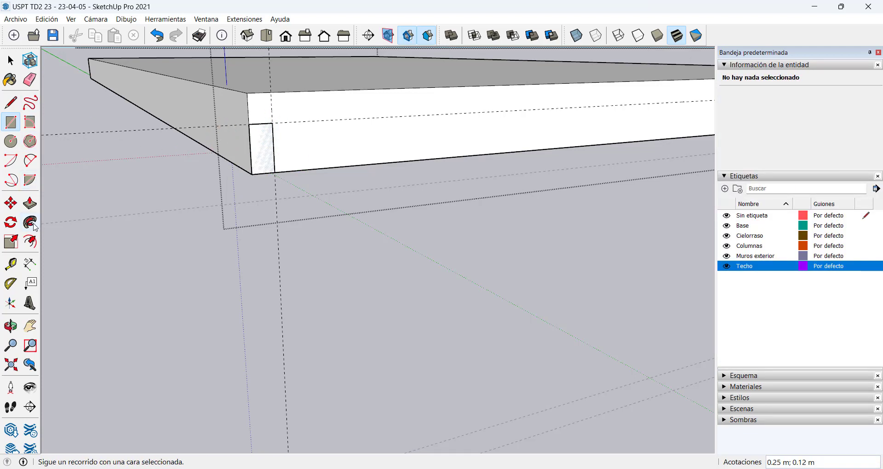
Push/Pull the corner rectangle 12 m along the slab's long side to its far end.
click(30, 204)
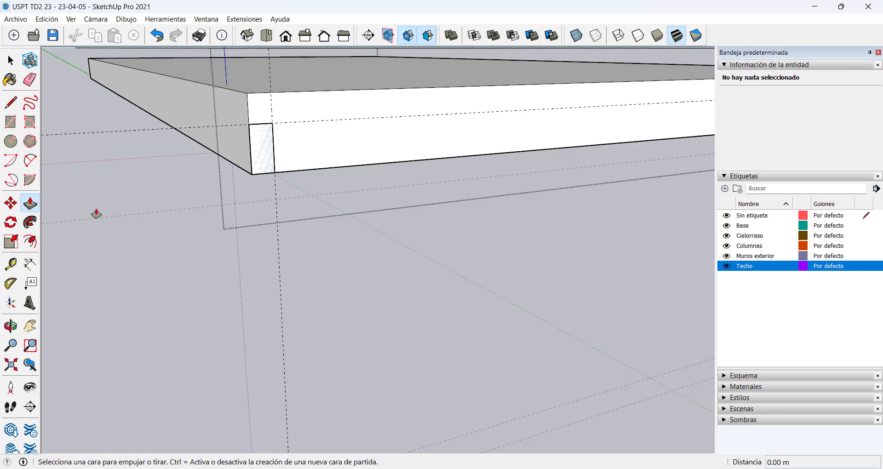
click(262, 154)
click(261, 153)
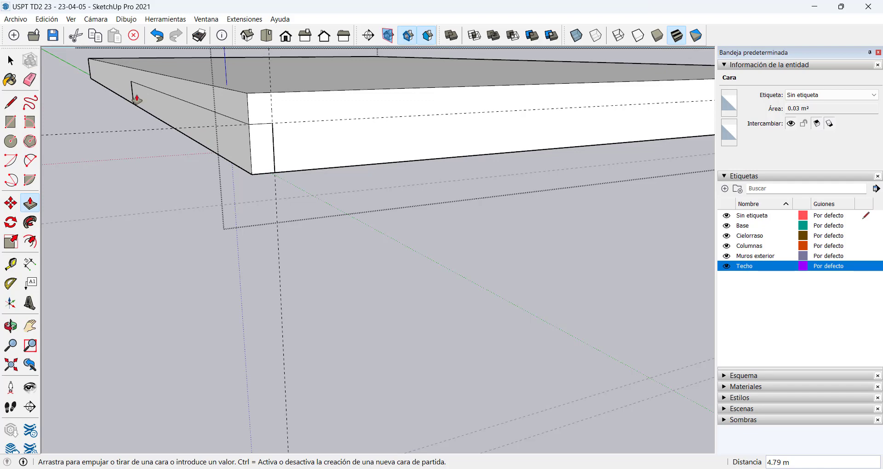
middle_drag(136, 99, 321, 144)
middle_drag(254, 152, 414, 189)
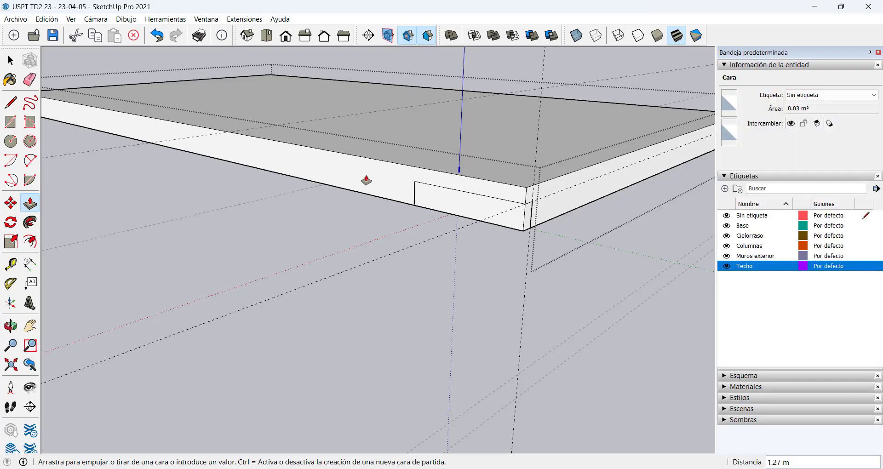
middle_drag(319, 169, 215, 199)
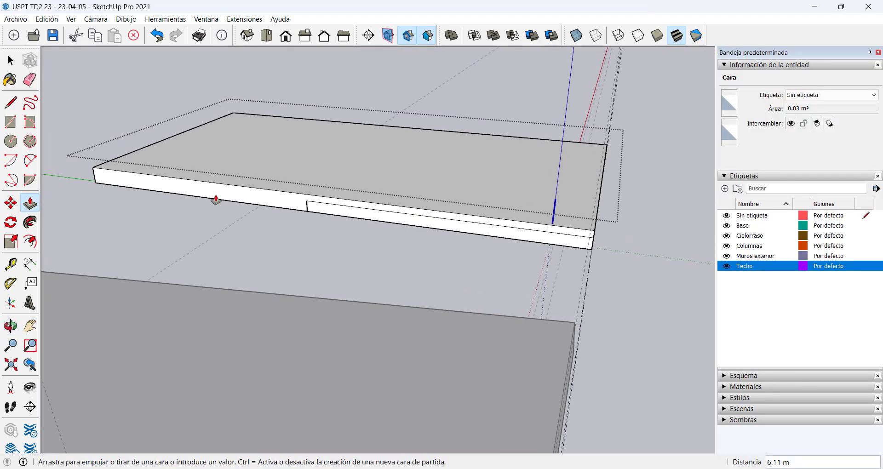
click(94, 174)
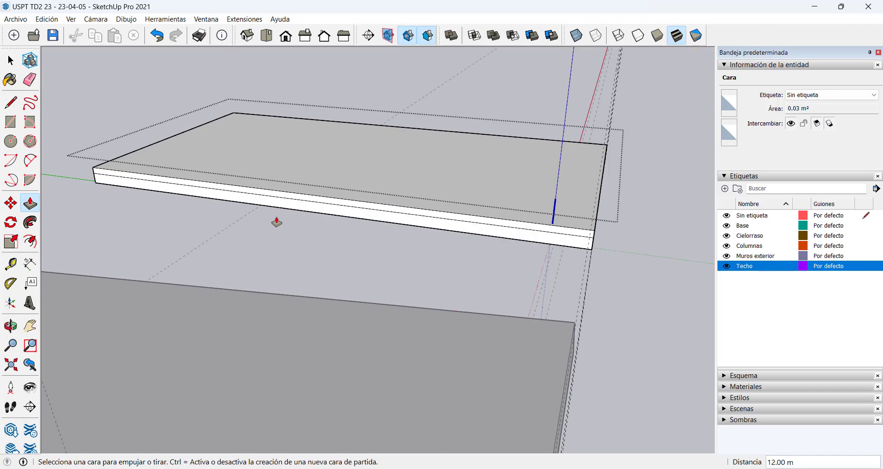
Select all geometry of the 0.12 by 0.25 m beam and make it a component named Viga Principal.
middle_drag(276, 223, 342, 176)
scroll(296, 181, up, 3)
key(space)
click(297, 167)
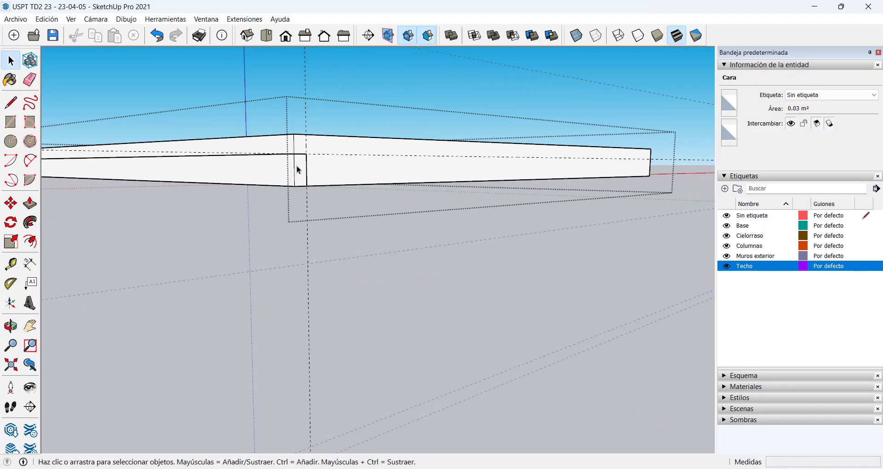
triple_click(296, 167)
scroll(297, 166, down, 1)
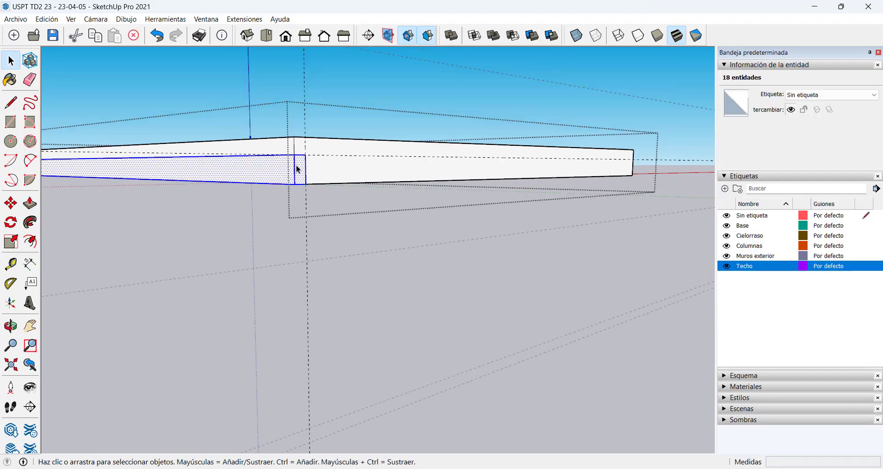
middle_drag(296, 166, 347, 183)
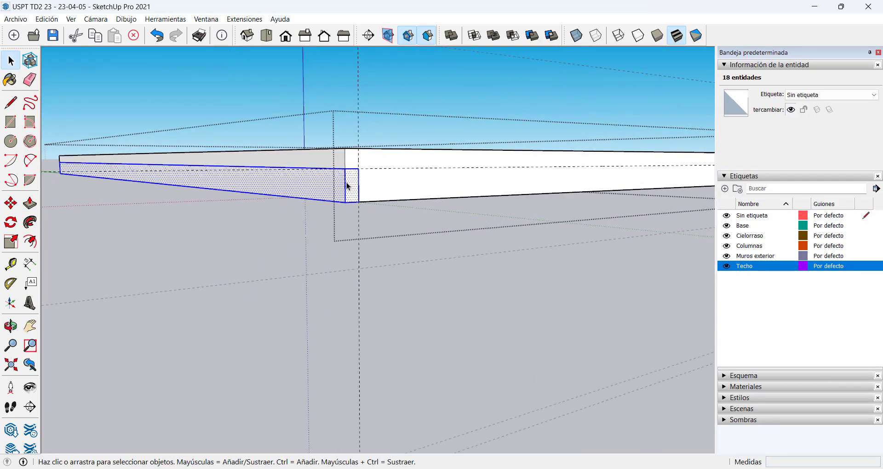
right_click(347, 186)
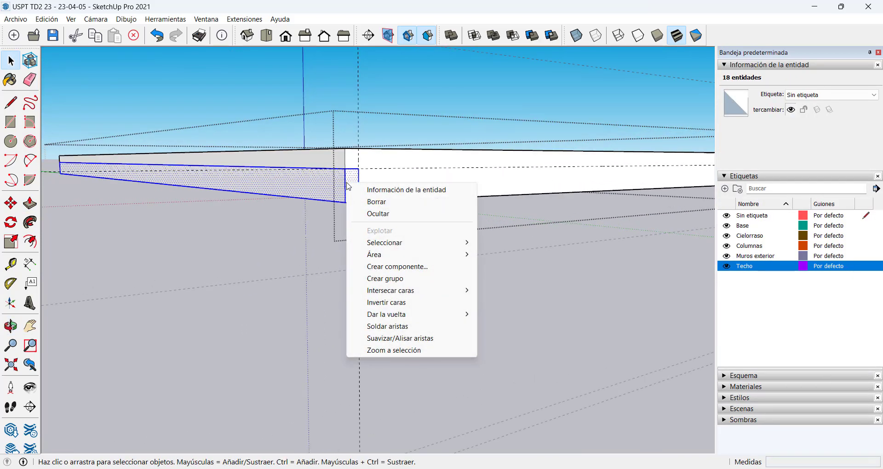
click(395, 266)
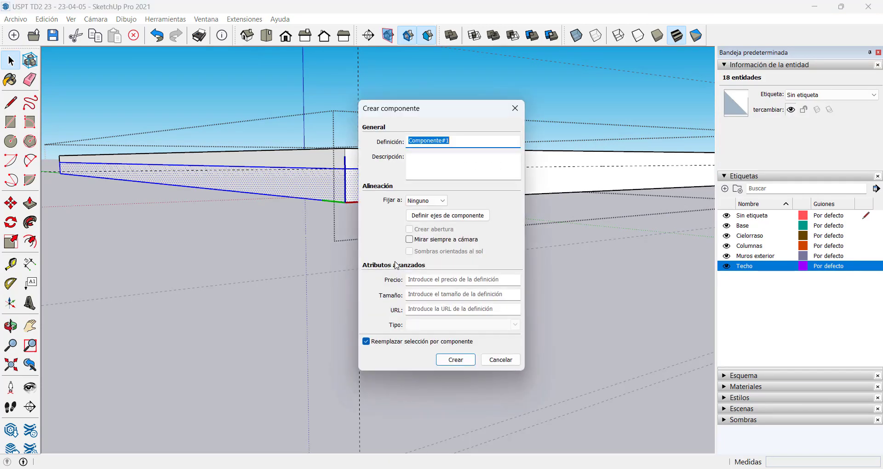
text(Vi)
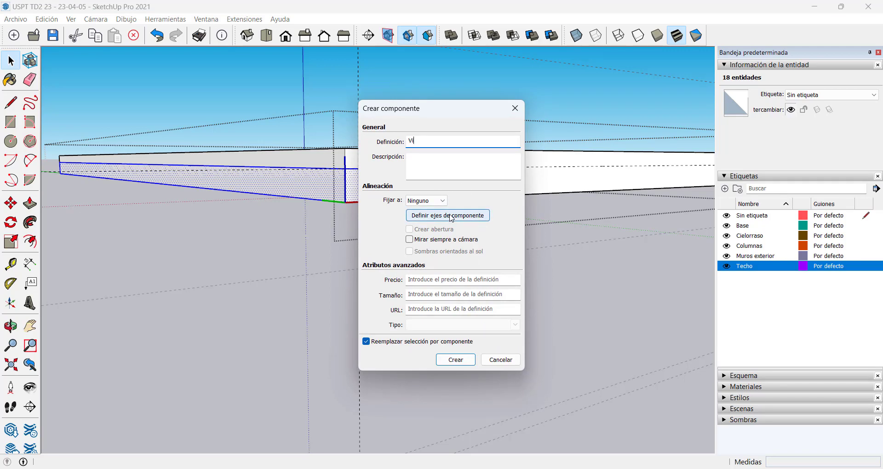
text(ga )
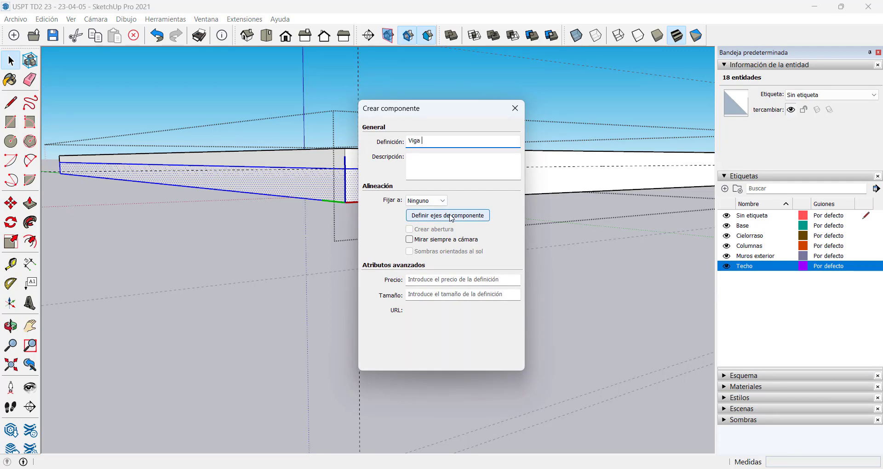
text(Prin)
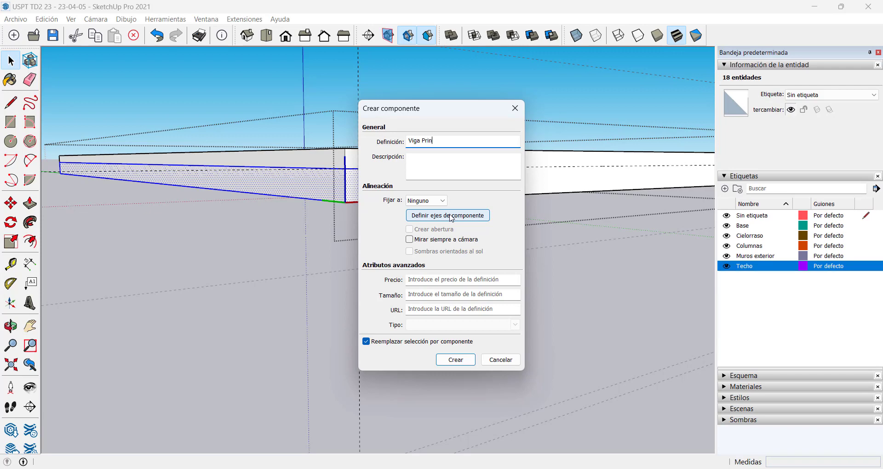
text(cipal)
key(Return)
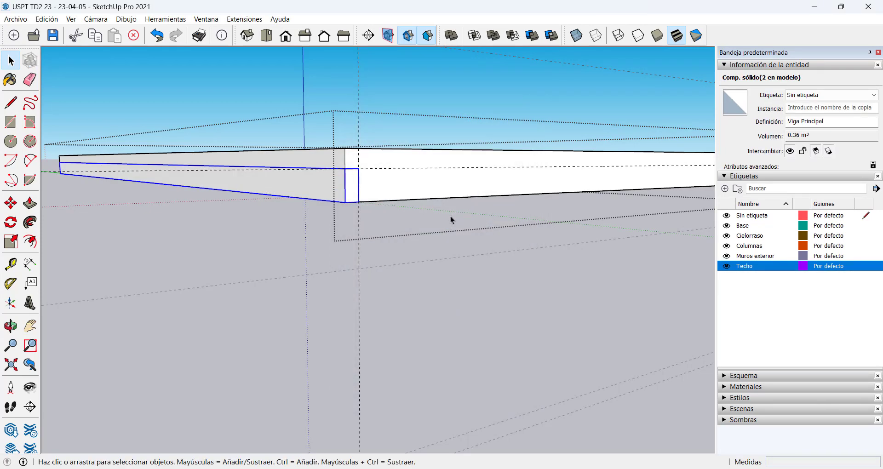
Push/Pull the slab's underside 0.25 m upward to the top edge of the beam.
middle_drag(450, 216, 309, 181)
scroll(313, 197, up, 2)
click(30, 203)
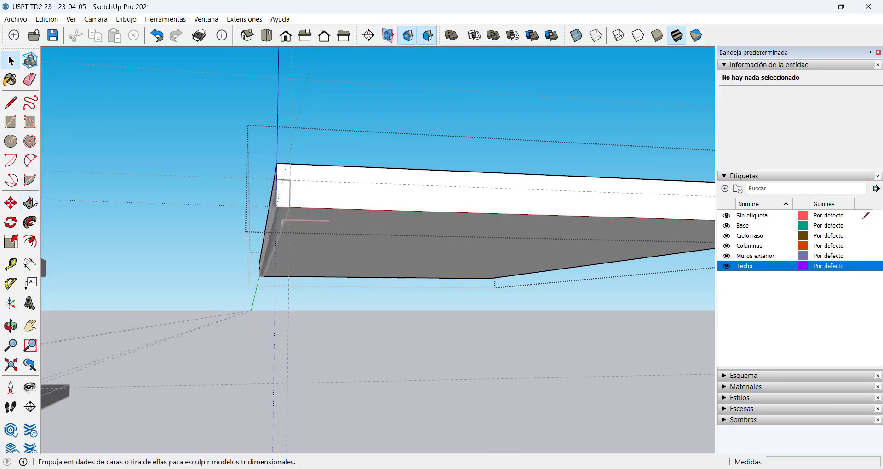
click(332, 232)
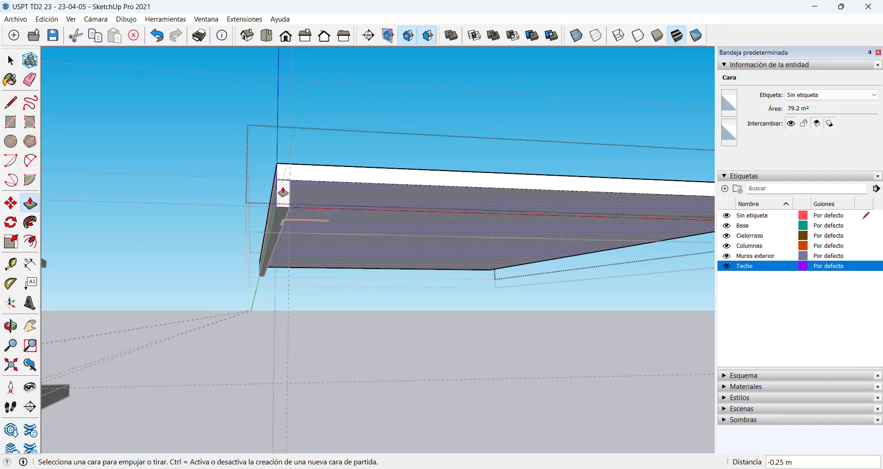
Copy the Viga Principal beam 6.48 m across the slab's short side, ending at the opposite lower corner.
middle_drag(281, 191, 264, 221)
scroll(276, 228, down, 3)
key(space)
click(264, 221)
click(262, 222)
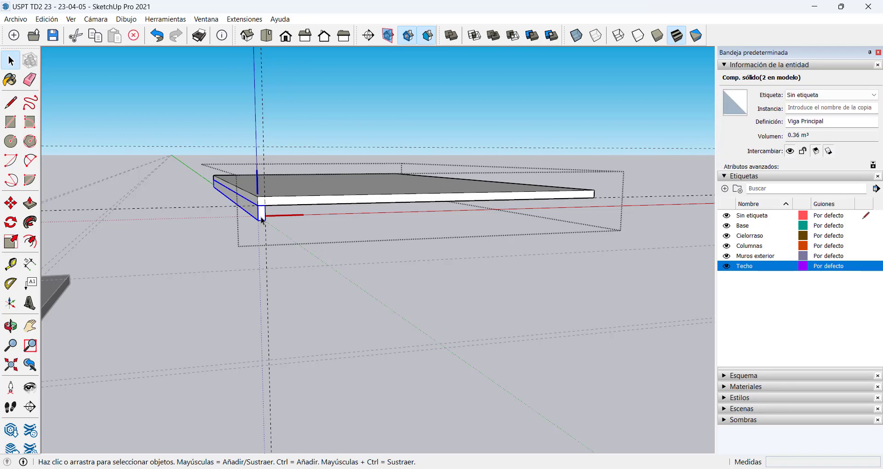
middle_drag(295, 198, 305, 216)
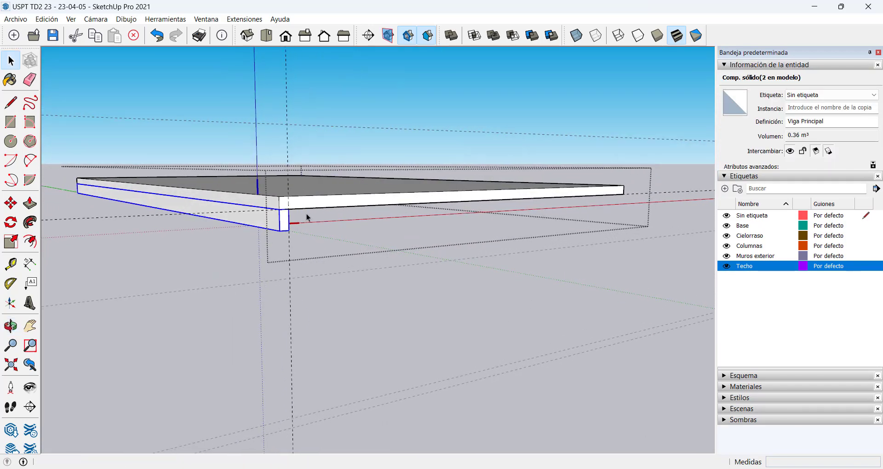
click(11, 203)
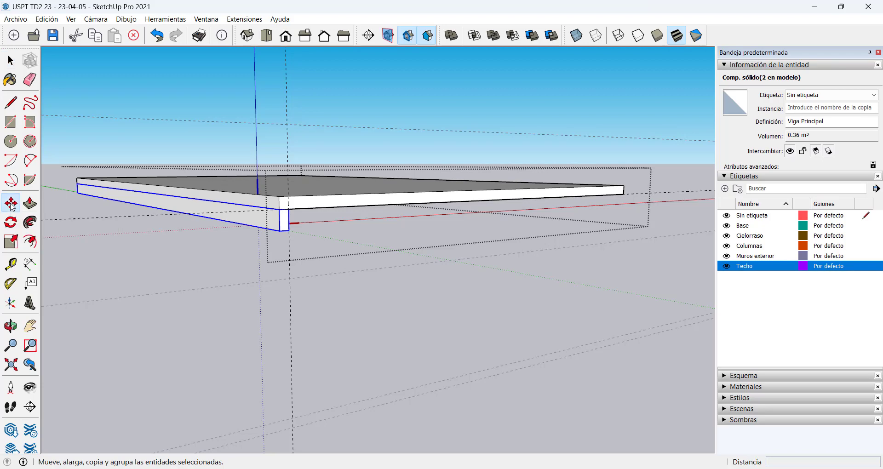
scroll(283, 209, up, 2)
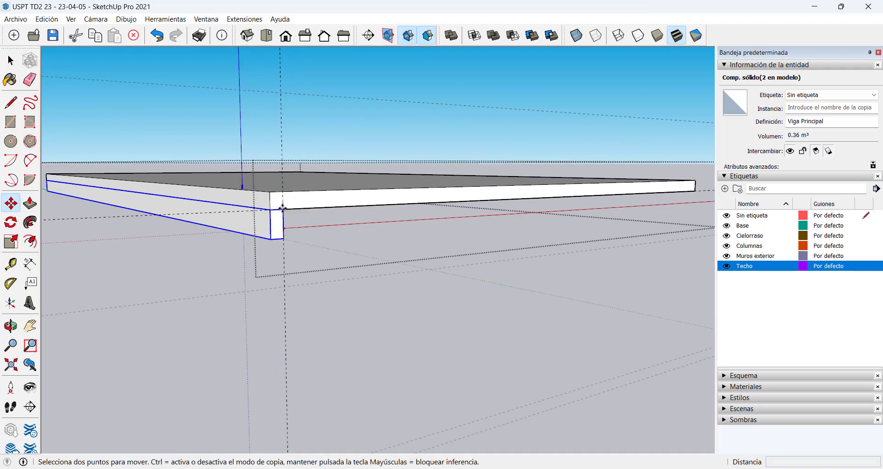
click(283, 209)
key(ctrl)
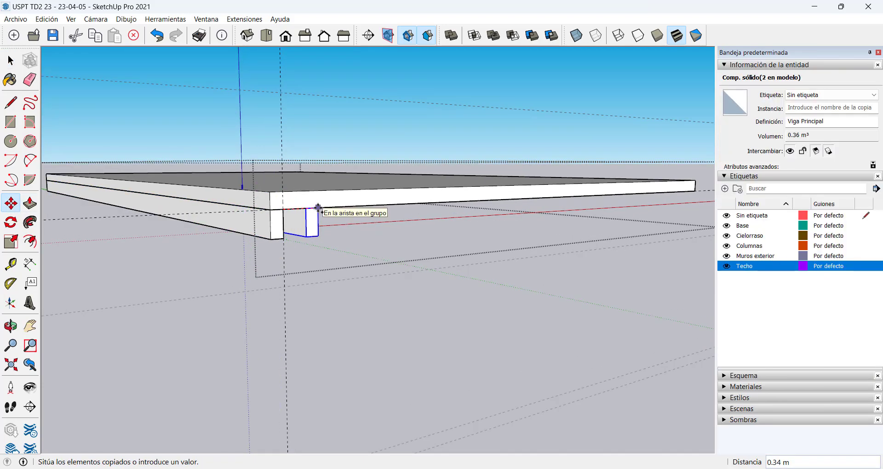
scroll(362, 201, down, 1)
middle_drag(363, 201, 308, 211)
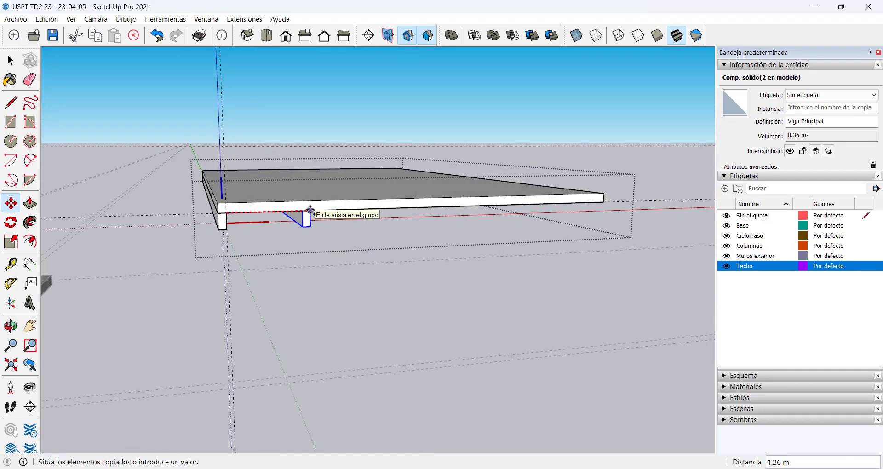
middle_drag(434, 207, 358, 205)
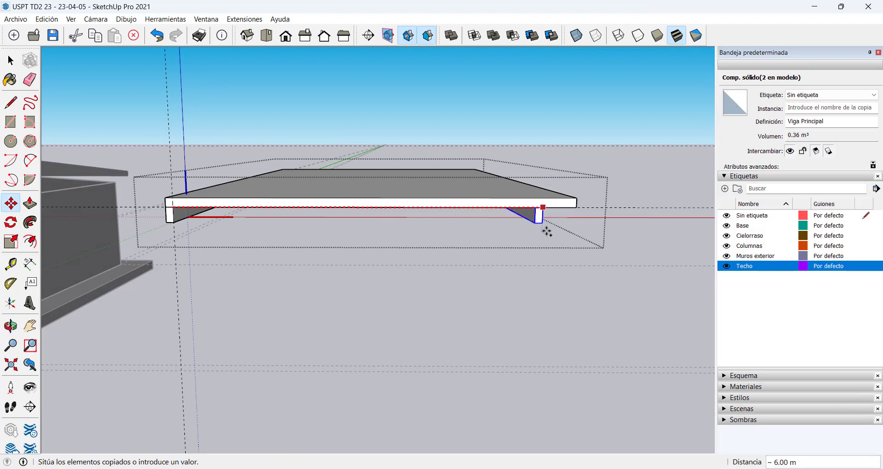
scroll(569, 211, up, 2)
scroll(572, 208, down, 2)
click(578, 204)
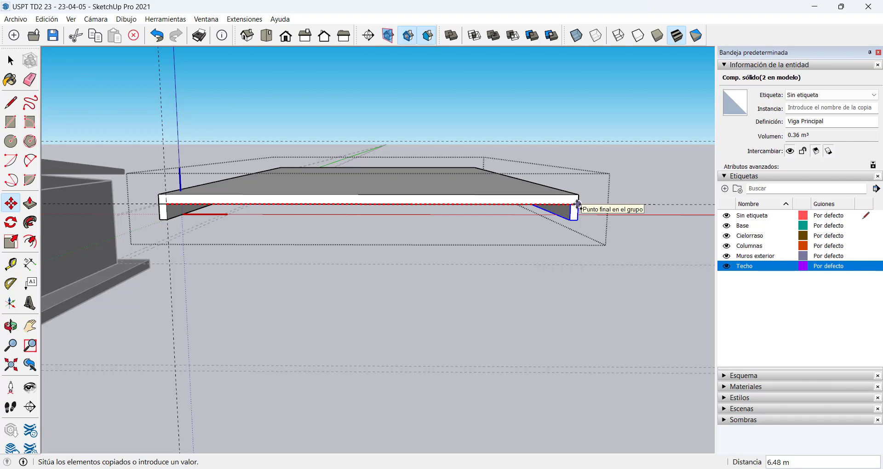
click(578, 205)
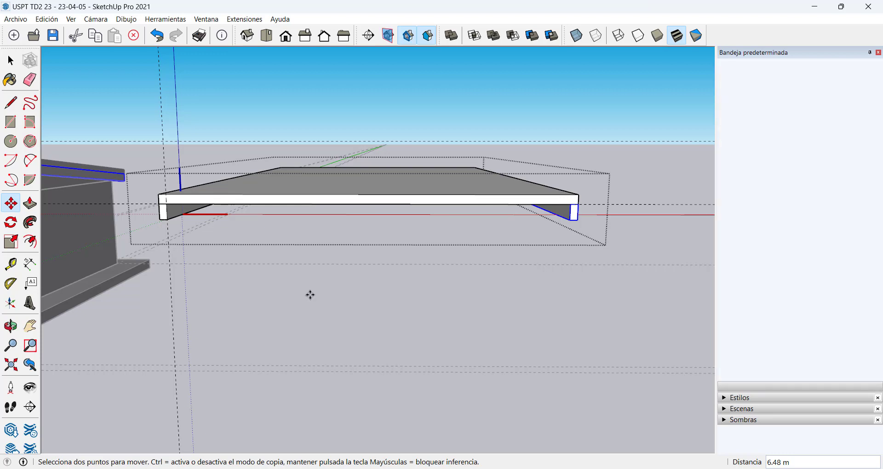
Divide the span between the original and copied beams into 5 equal spaces filled with beam copies.
text(/5)
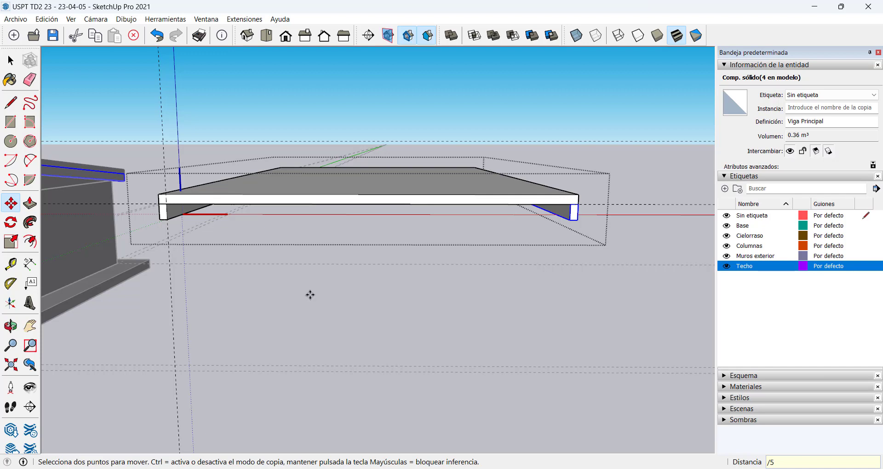
key(Return)
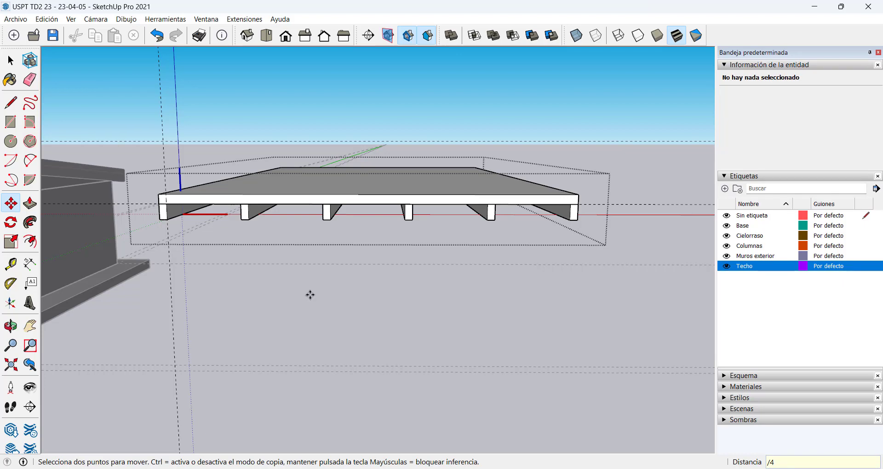
Try the beam array with 4, 3, 6 and 10 divisions and return it to 5.
key(Return)
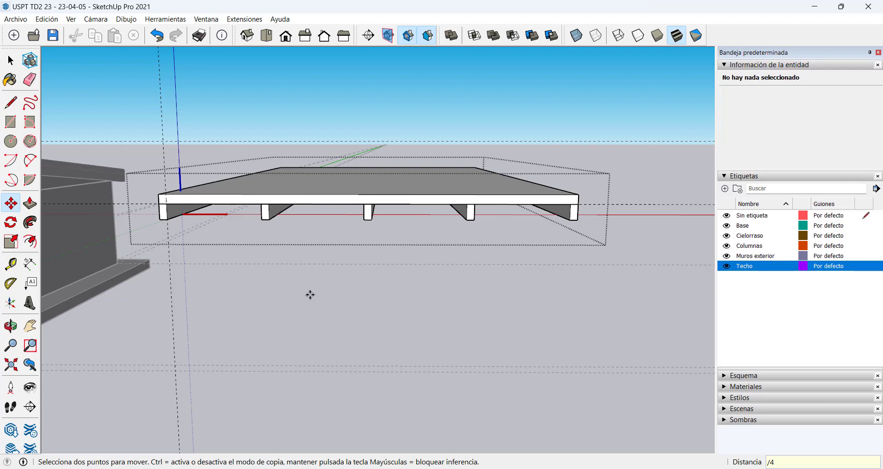
text(/3)
key(Return)
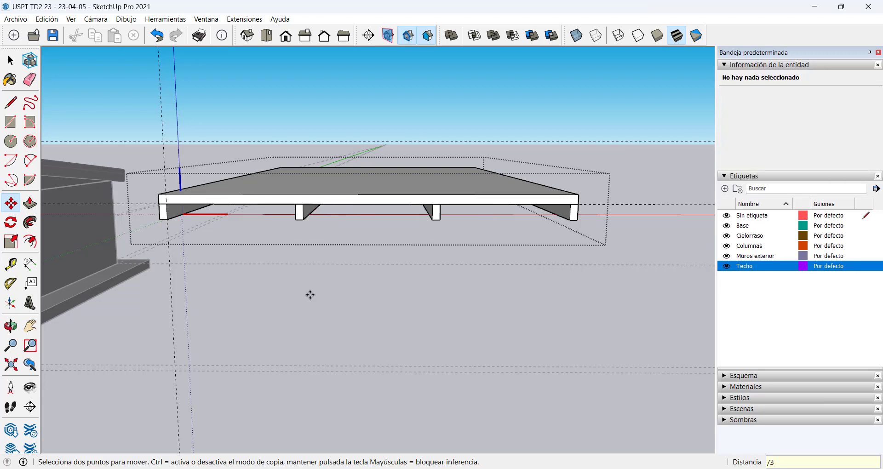
text(/6)
key(Return)
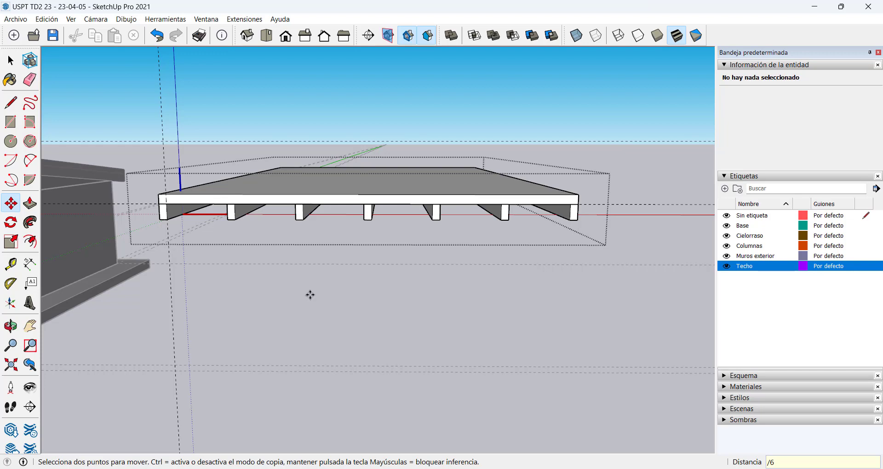
text(/10)
key(Return)
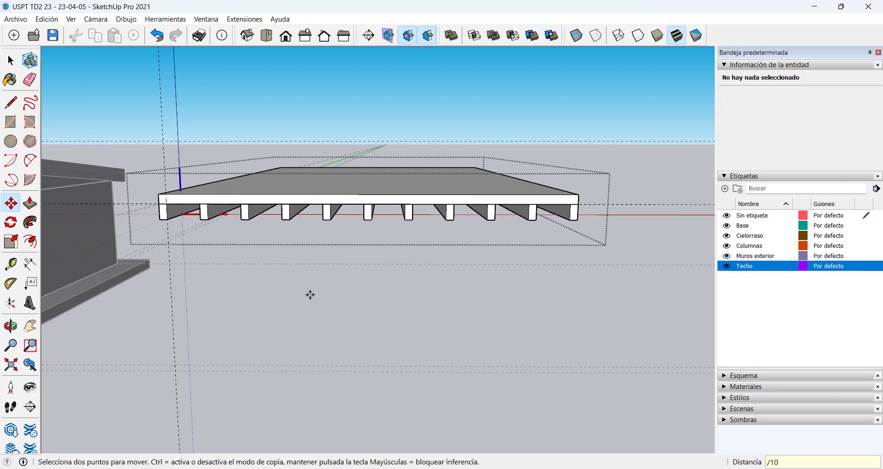
text(/5)
key(Return)
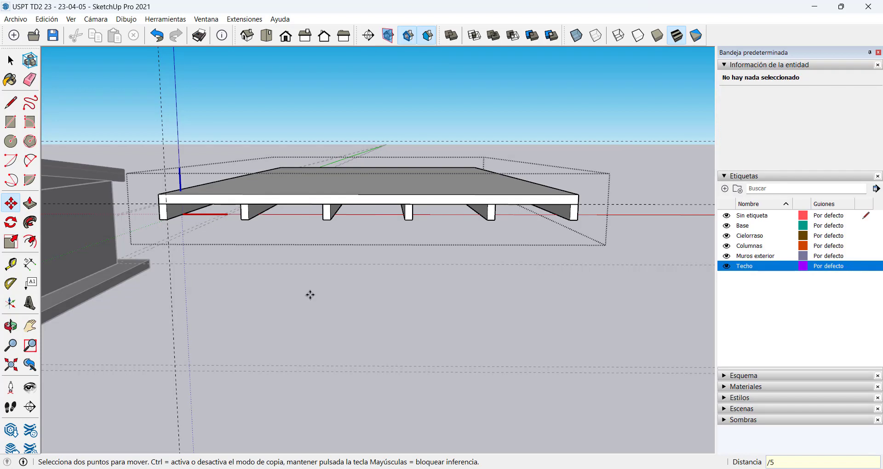
Select all six Viga Principal beams under the slab and make them a group.
middle_drag(282, 236, 323, 236)
key(space)
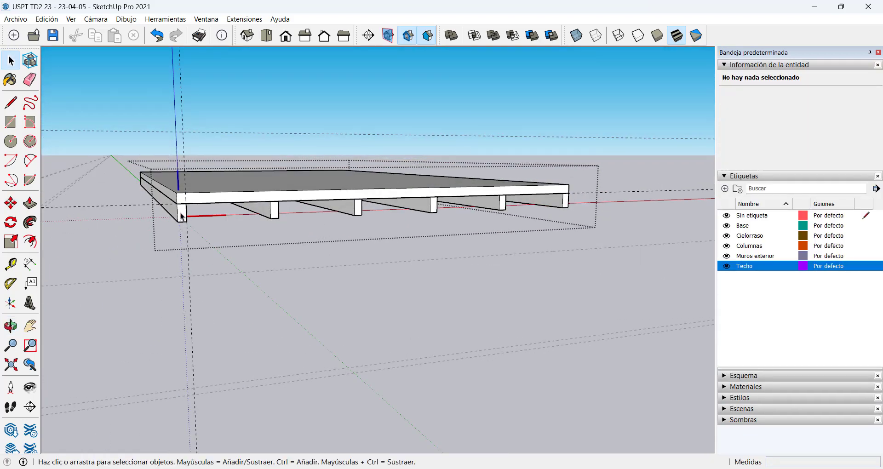
click(182, 217)
ctrl+click(357, 216)
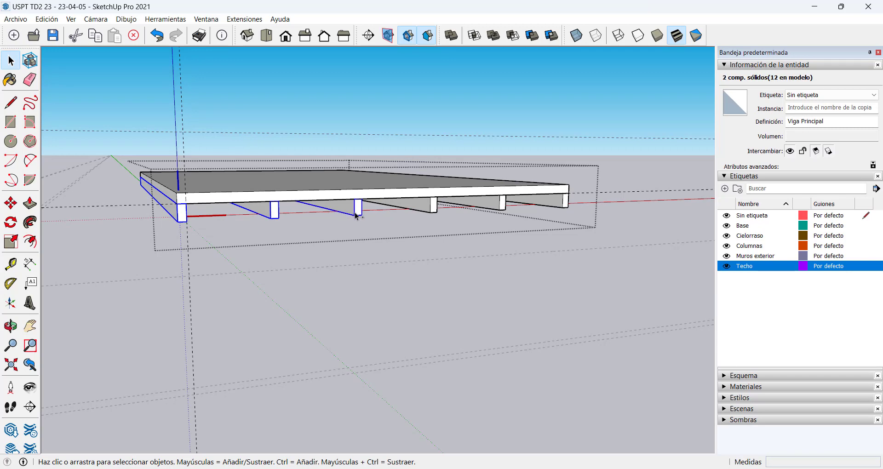
ctrl+click(490, 208)
ctrl+click(548, 206)
ctrl+click(552, 205)
right_click(554, 204)
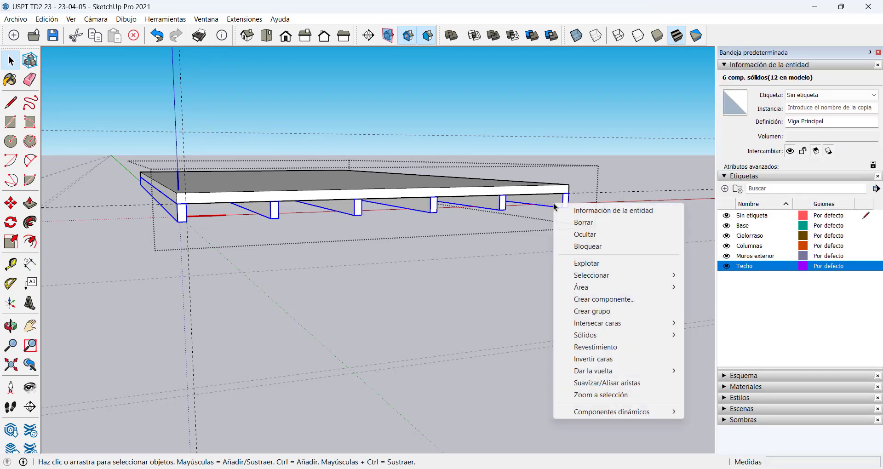
click(592, 311)
middle_drag(510, 244, 360, 216)
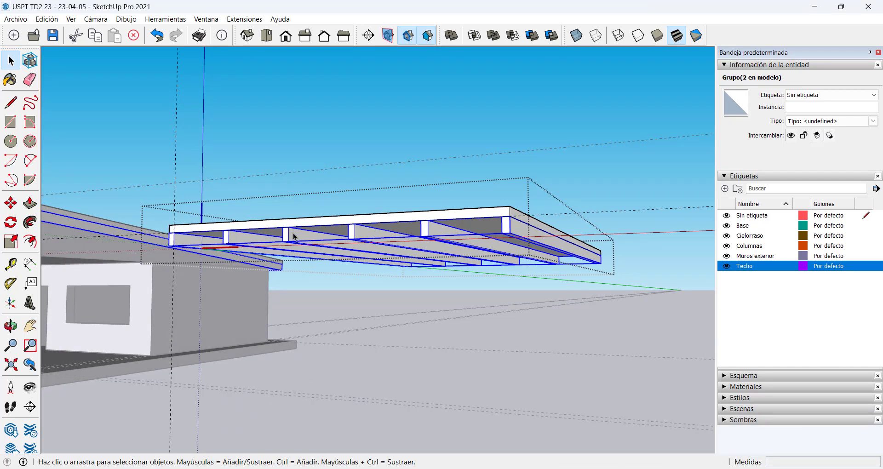
middle_drag(294, 237, 296, 262)
scroll(173, 272, up, 5)
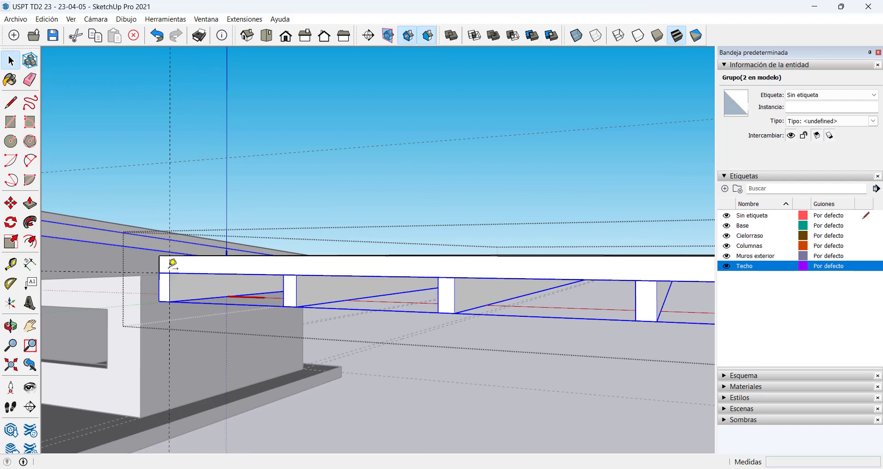
key(t)
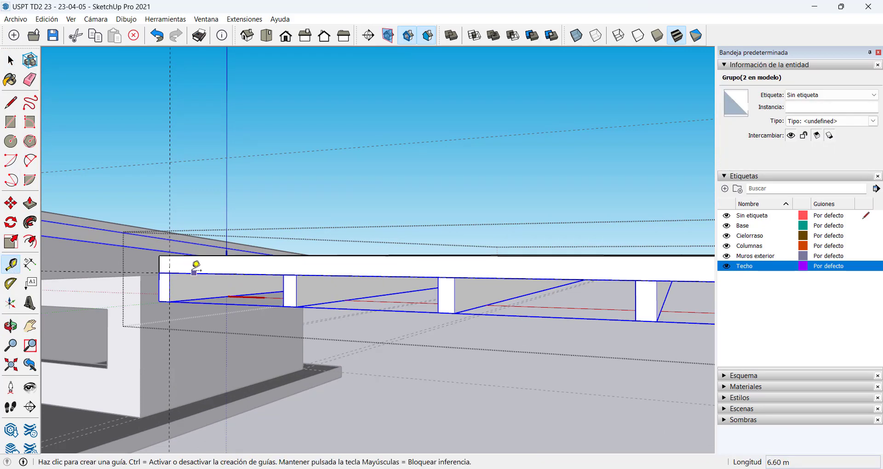
click(170, 273)
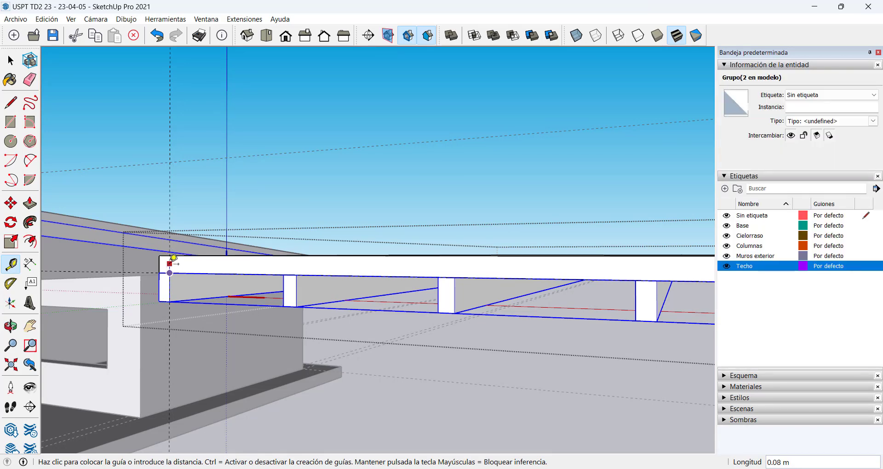
middle_drag(210, 266, 503, 308)
key(space)
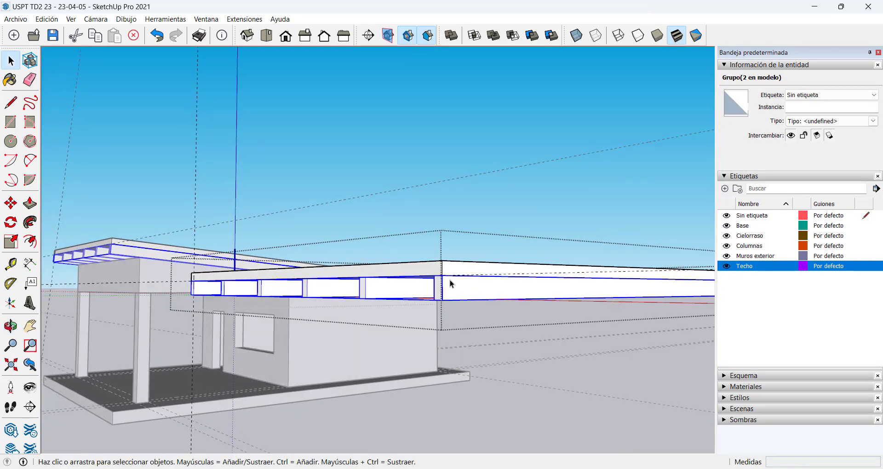
Place a guide on the slab's long edge face, parallel to its lower edge and 0.075 m above it.
scroll(444, 282, up, 2)
middle_drag(445, 282, 349, 328)
scroll(352, 296, up, 2)
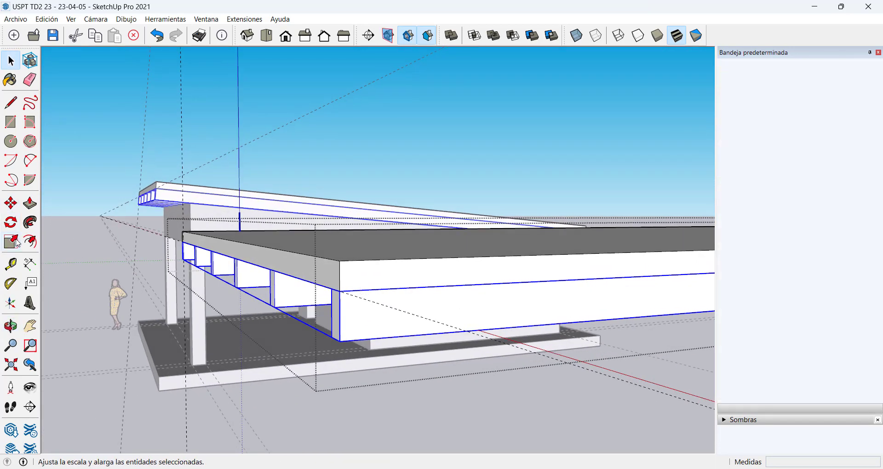
click(12, 273)
click(75, 261)
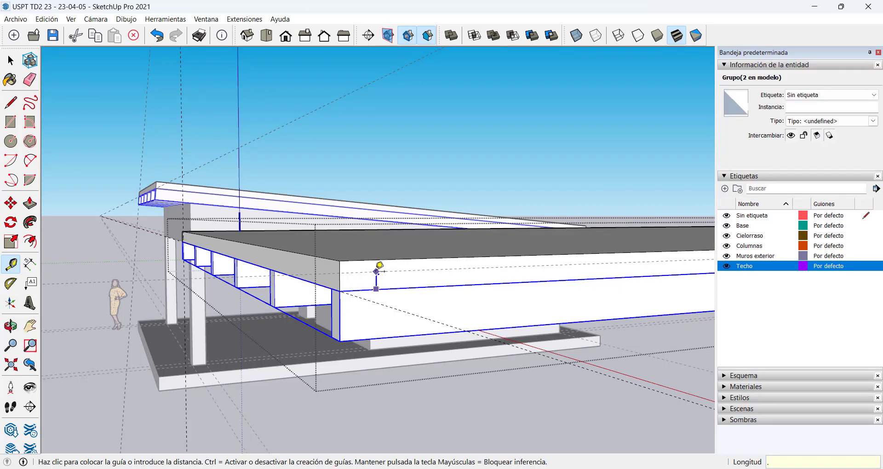
text(.75)
key(BackSpace)
key(Return)
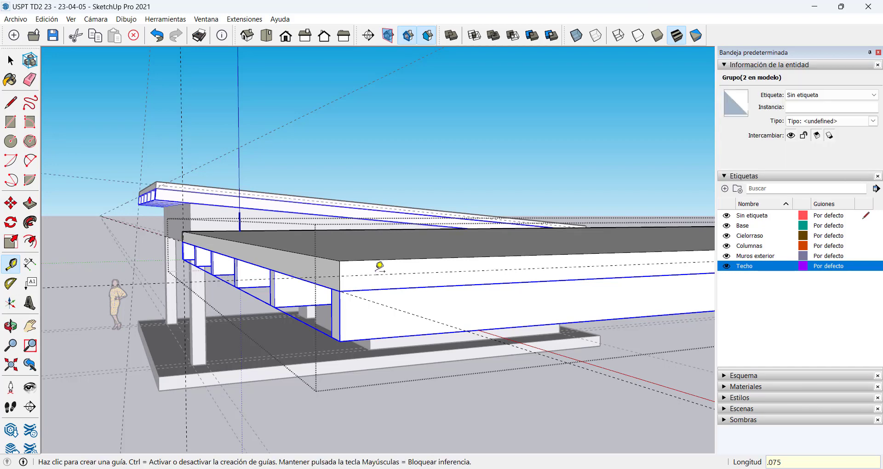
Place a vertical guide on the same slab edge face, 0.05 m in from the corner edge.
middle_drag(378, 291, 368, 370)
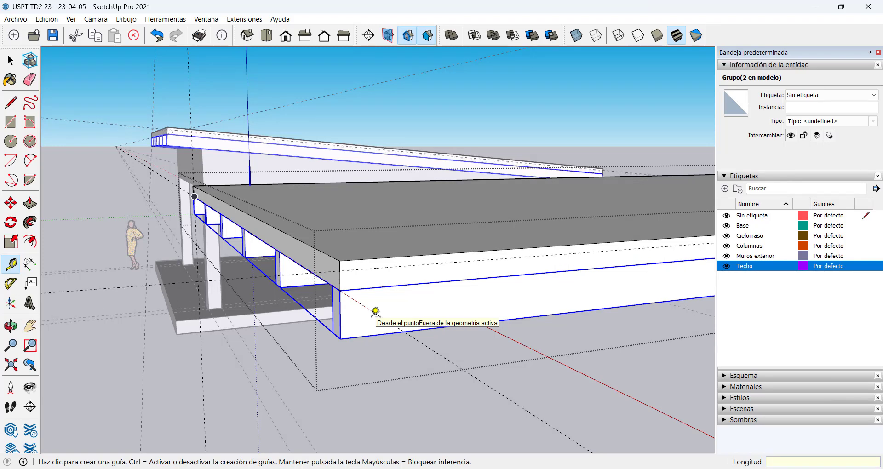
middle_drag(375, 309, 338, 258)
click(330, 260)
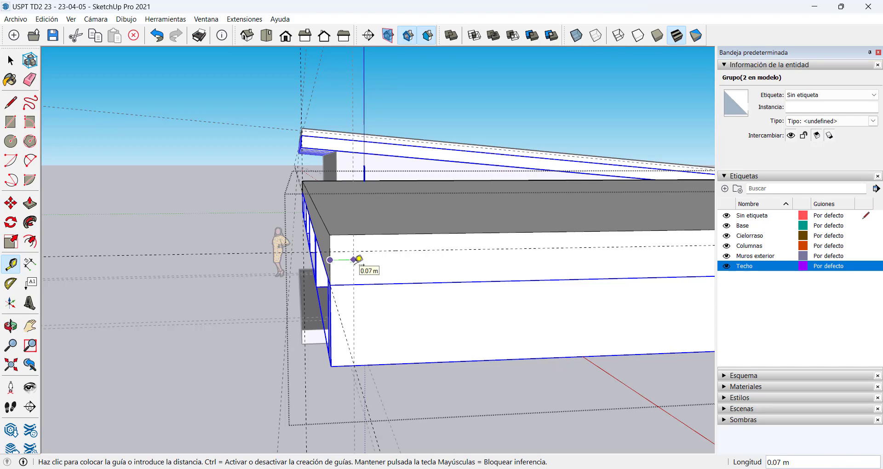
text(0.05)
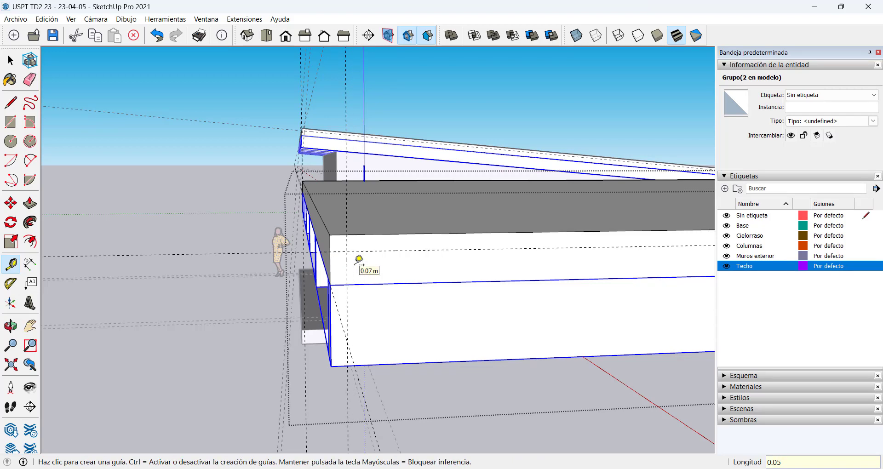
key(Return)
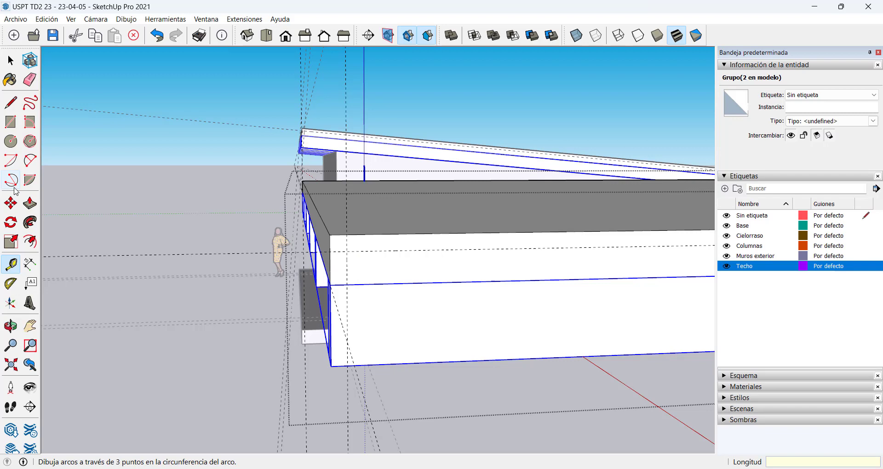
Draw a 0.10 m by 0.05 m rectangle from the slab's lower corner to the intersection of the two guides.
click(10, 122)
click(331, 284)
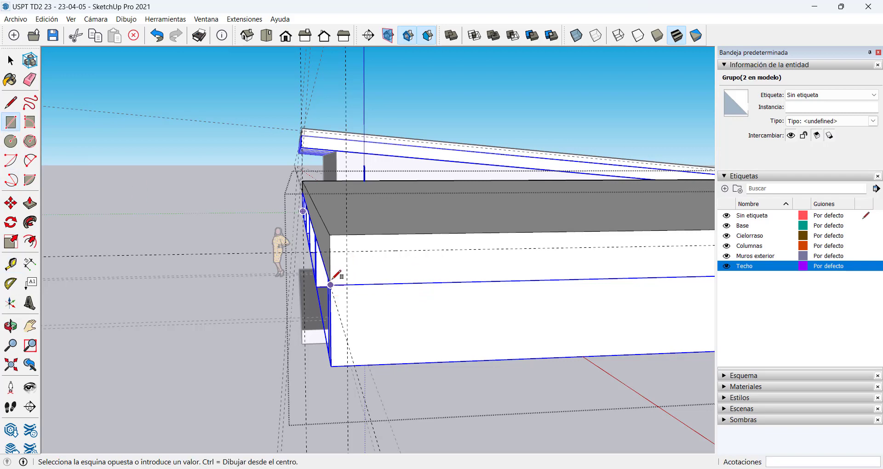
click(347, 251)
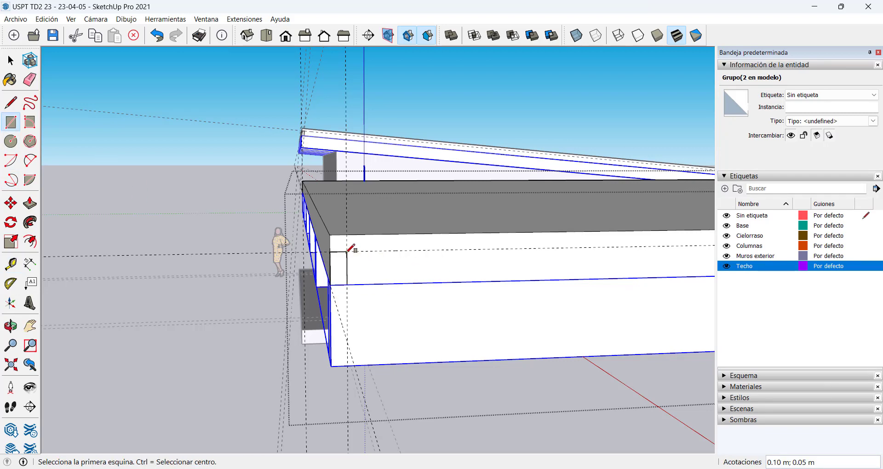
Extrude the small rectangle 6.60 m along the slab's short side, up to the opposite corner.
middle_drag(341, 288, 414, 299)
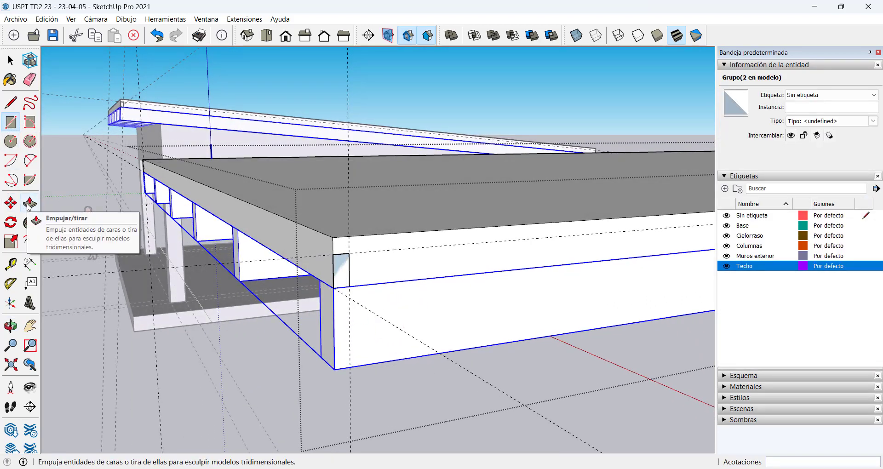
click(29, 203)
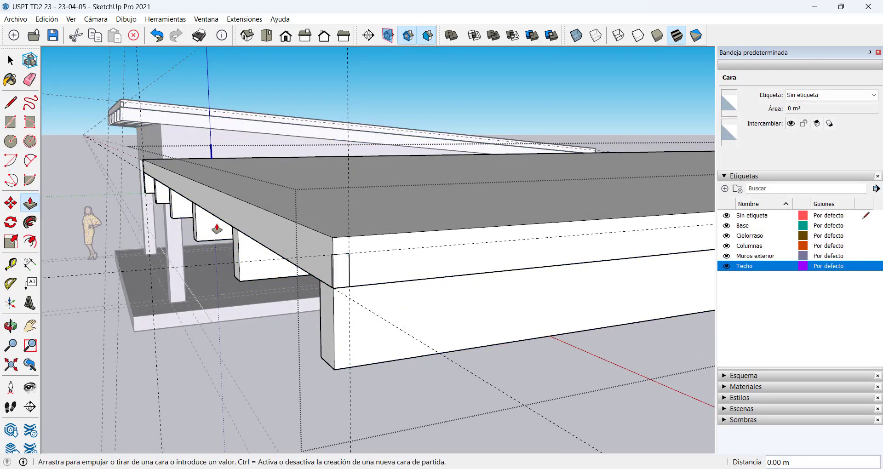
middle_drag(235, 224, 486, 282)
scroll(487, 282, down, 2)
middle_drag(416, 276, 616, 291)
scroll(194, 254, up, 2)
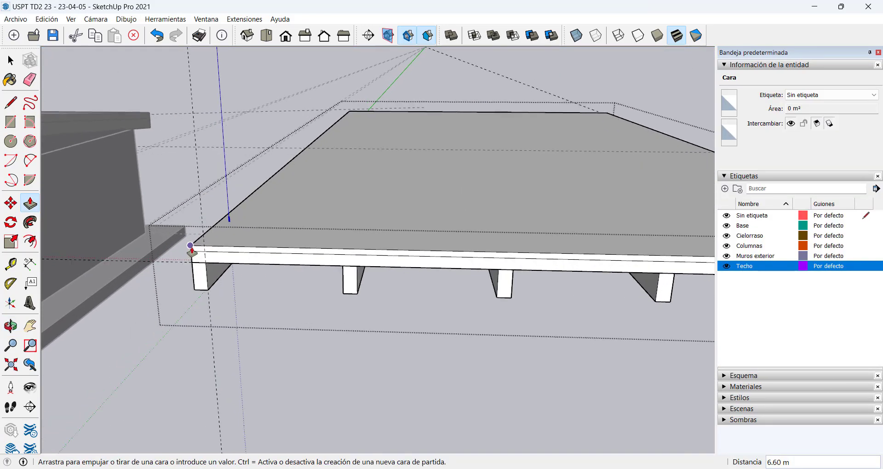
click(191, 250)
middle_drag(302, 254, 51, 225)
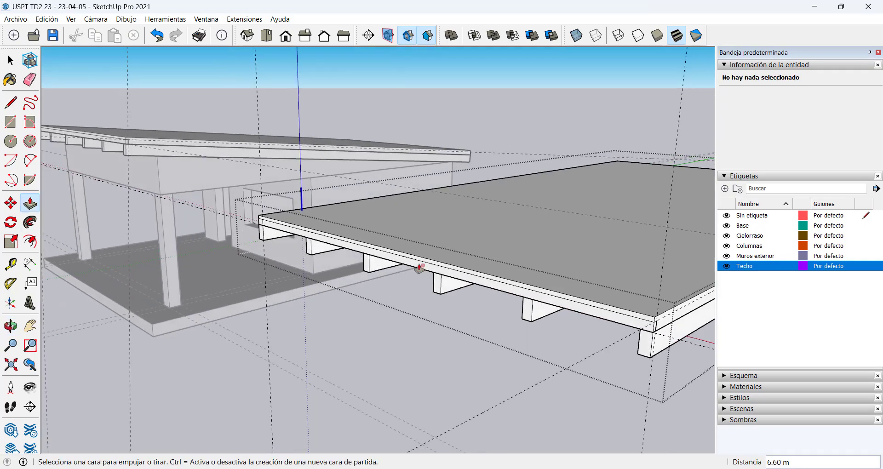
middle_drag(419, 268, 292, 251)
scroll(404, 316, up, 3)
scroll(408, 321, up, 2)
key(space)
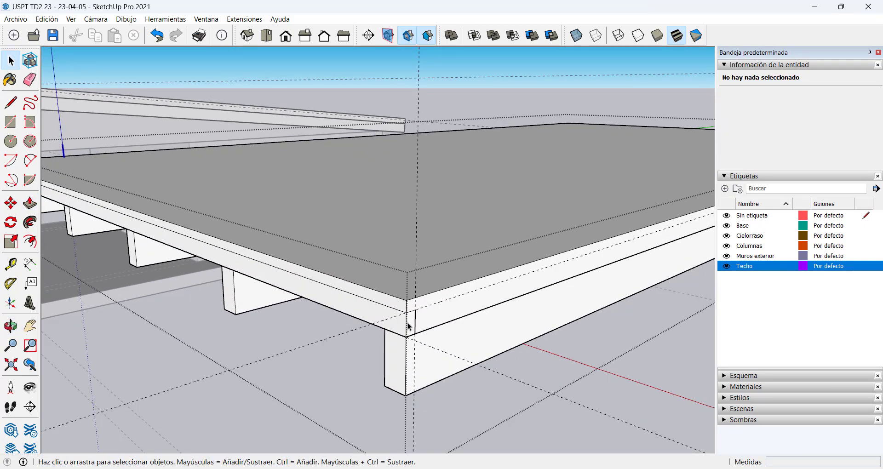
triple_click(407, 327)
mouse_move(406, 328)
middle_down()
mouse_move(324, 240)
mouse_move(398, 325)
middle_up()
scroll(398, 324, up, 3)
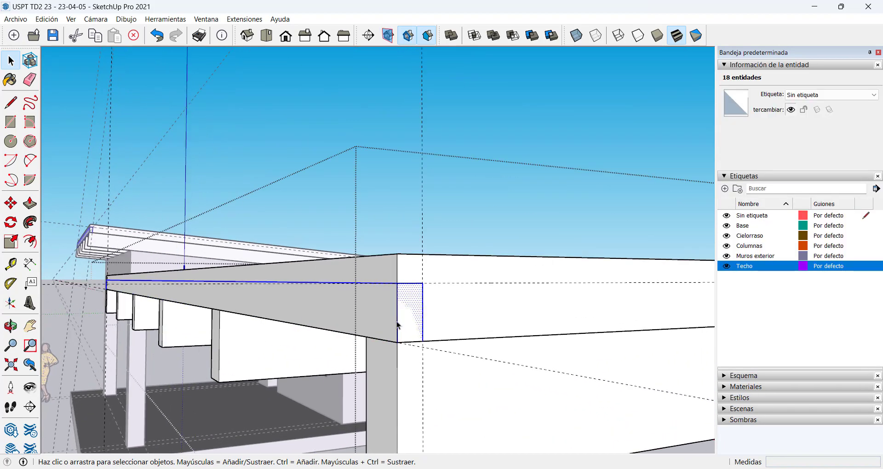
scroll(398, 322, down, 2)
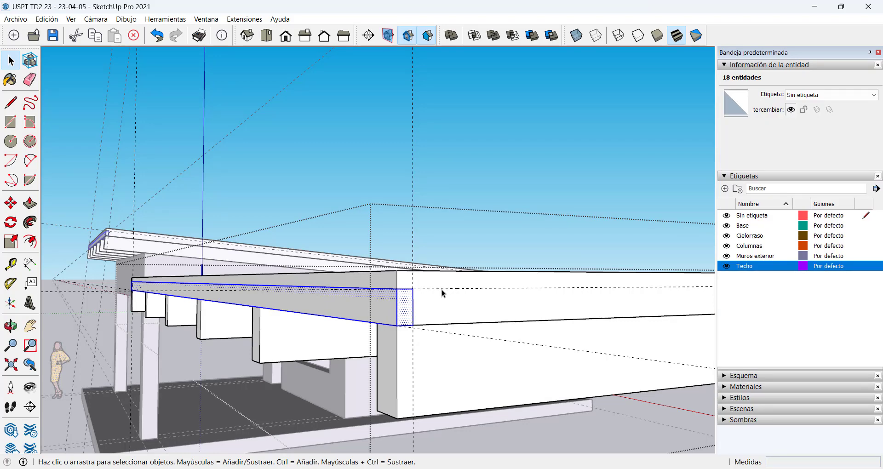
middle_drag(442, 290, 478, 358)
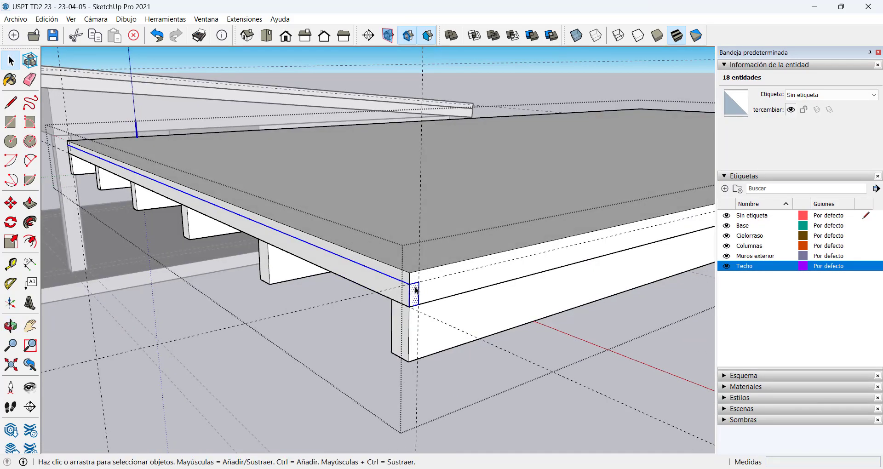
click(459, 360)
double_click(409, 282)
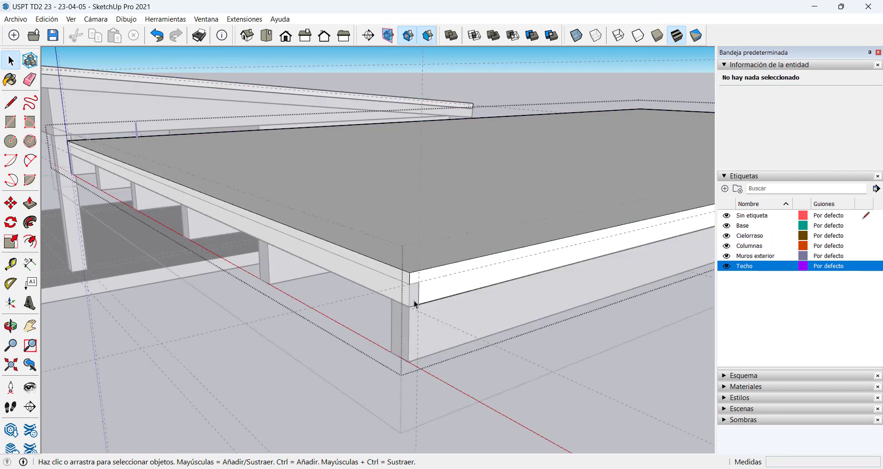
click(393, 291)
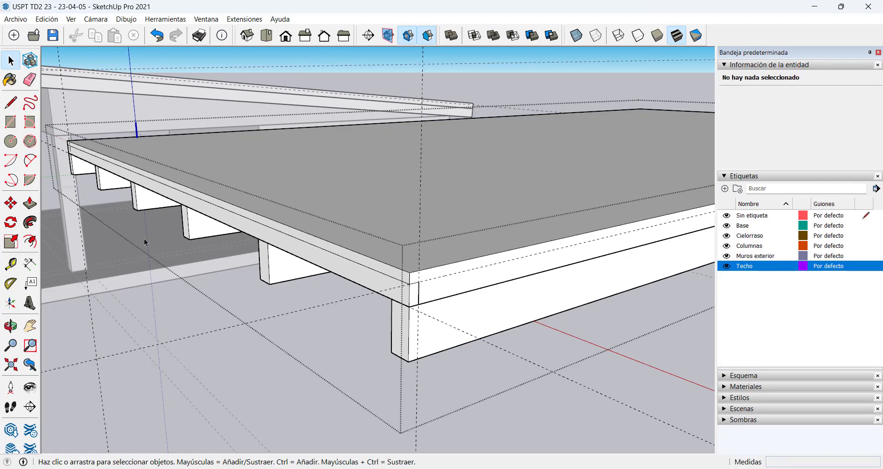
Pull the new small beam's end face outward about 0.11 m beyond the slab corner.
click(30, 203)
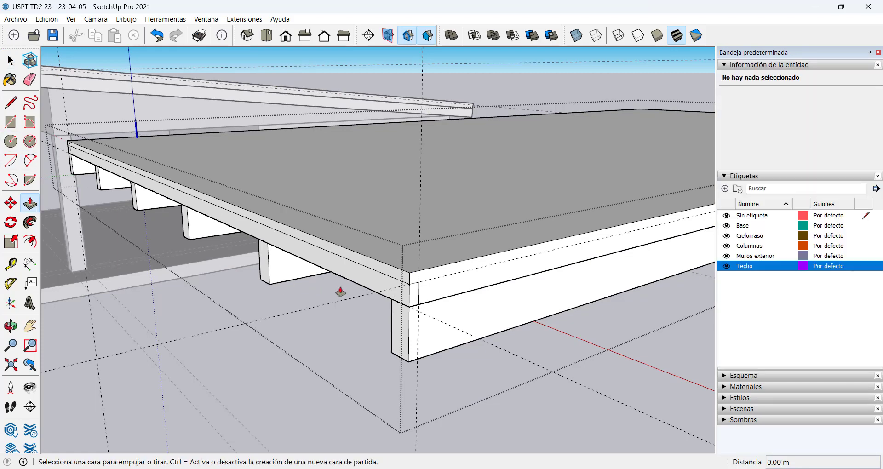
drag(411, 299, 430, 307)
key(space)
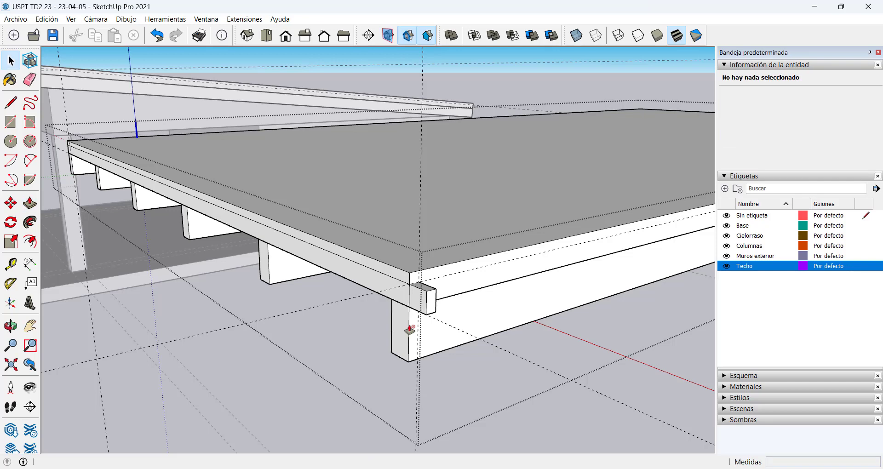
Select the whole small beam and make it a component named Viga Secundaria.
triple_click(428, 302)
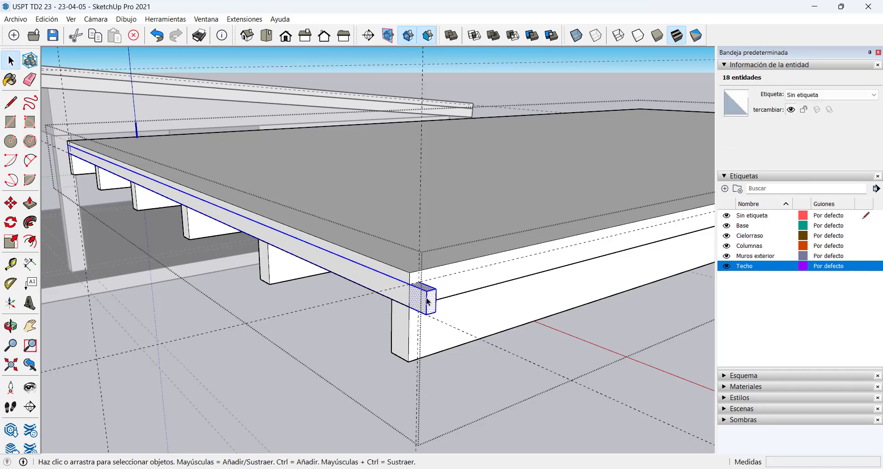
right_click(428, 302)
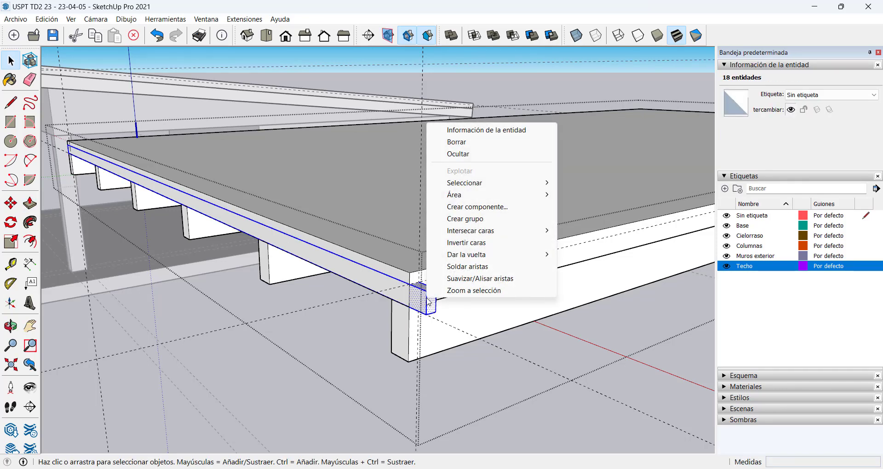
click(479, 208)
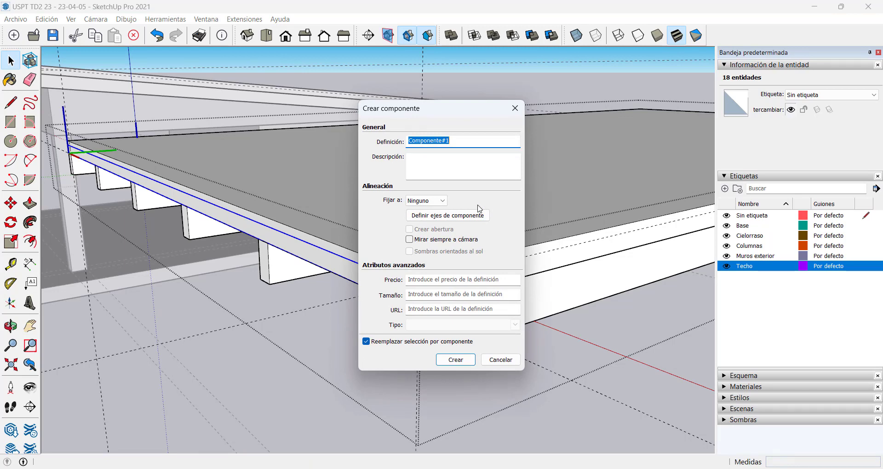
text(Viga Secundaria)
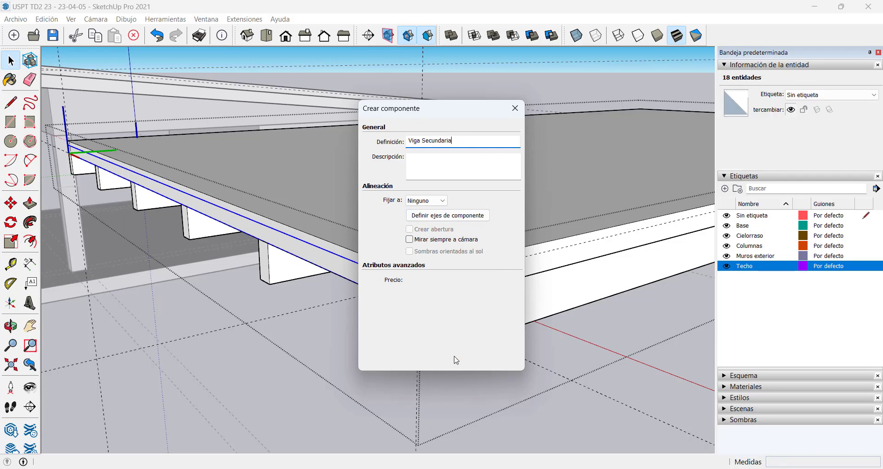
click(456, 360)
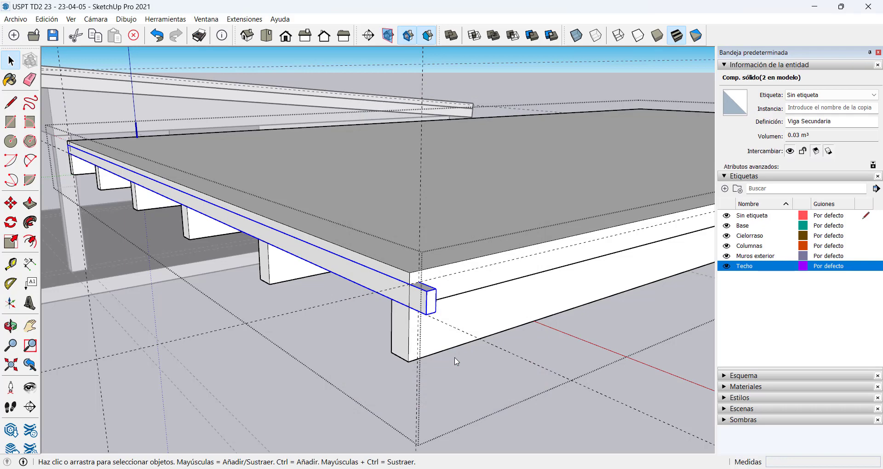
Inside the Viga Secundaria component, push the protruding end face back 0.11 m, flush with the slab edge.
scroll(424, 298, up, 3)
double_click(433, 291)
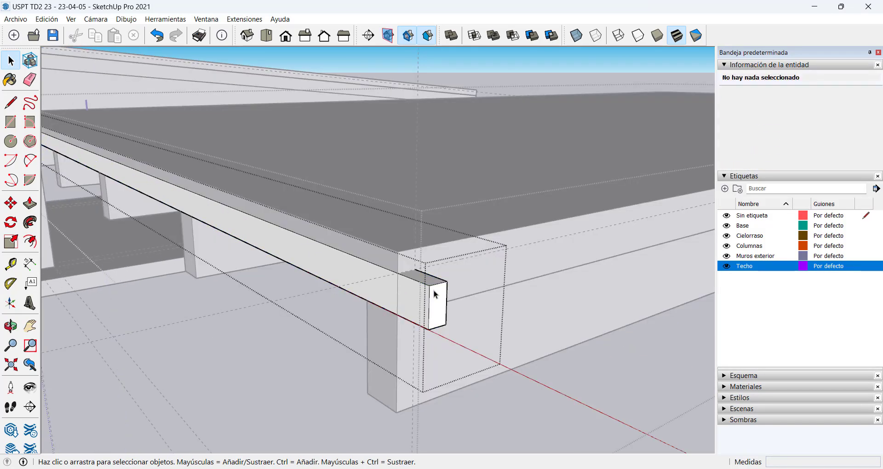
key(p)
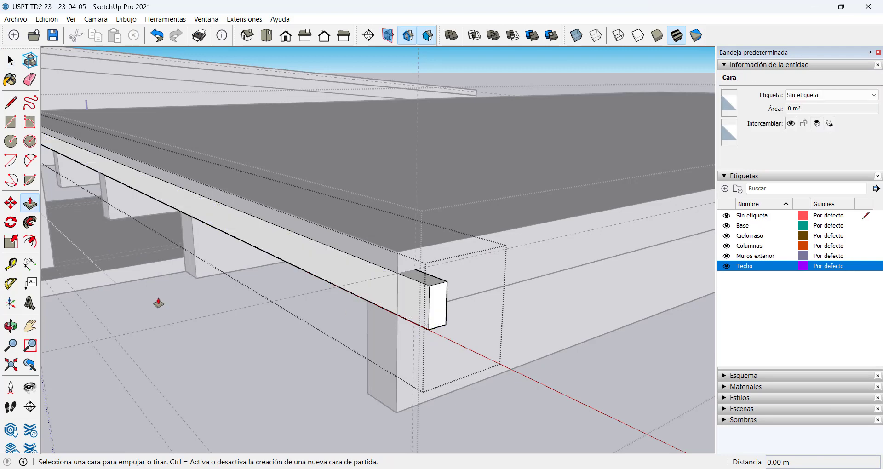
click(438, 309)
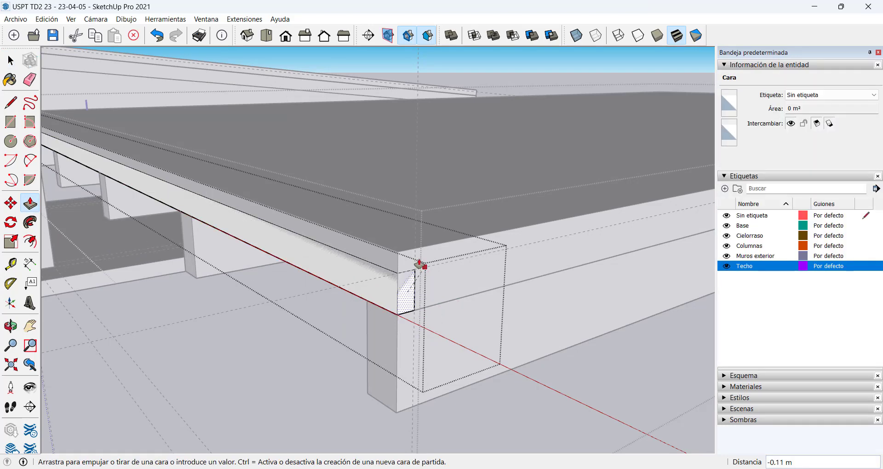
click(400, 258)
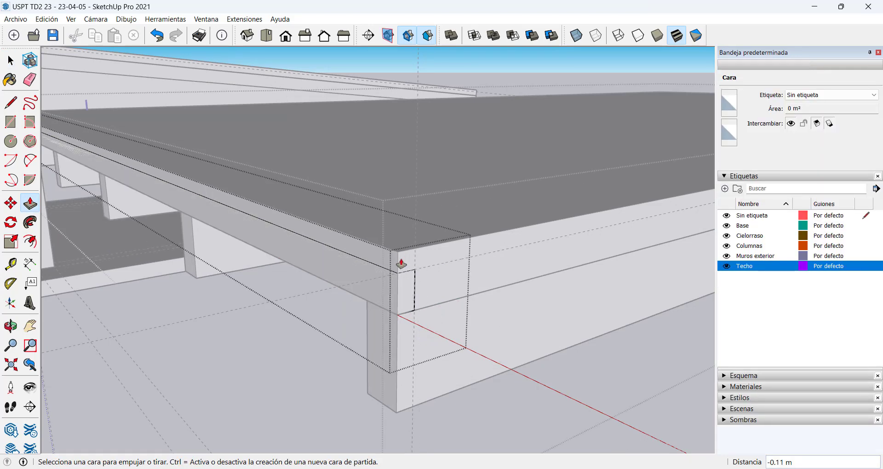
middle_drag(402, 262, 417, 277)
key(space)
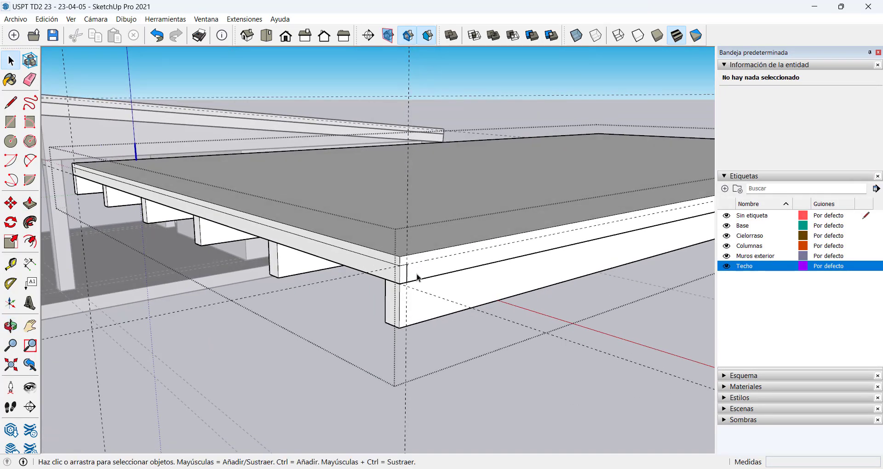
Open the slab for editing and push its underside up 0.10 m to the top of the secondary beam.
middle_drag(427, 245, 425, 244)
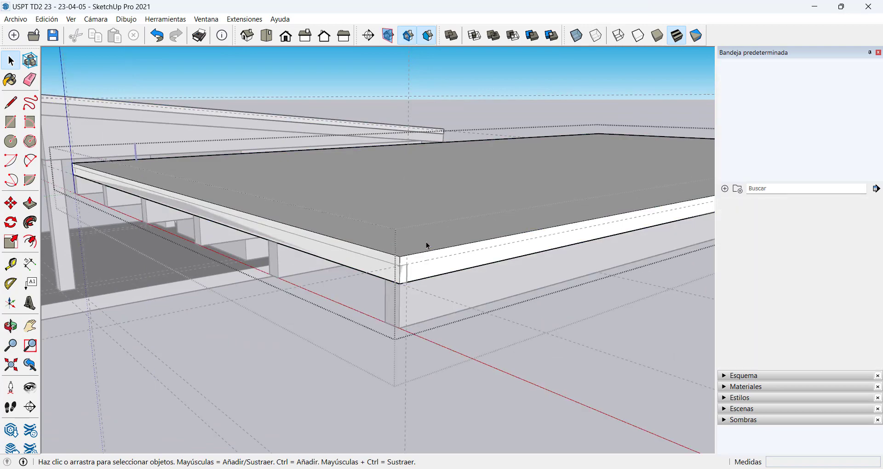
middle_drag(337, 286, 455, 144)
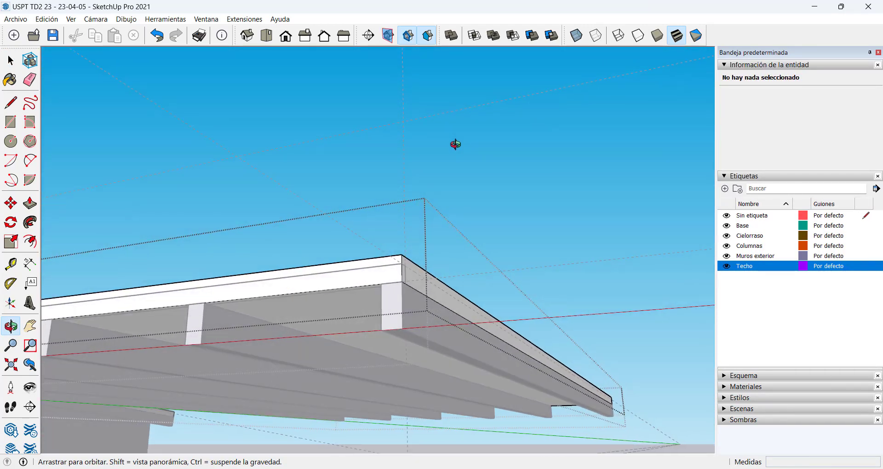
click(30, 203)
click(341, 309)
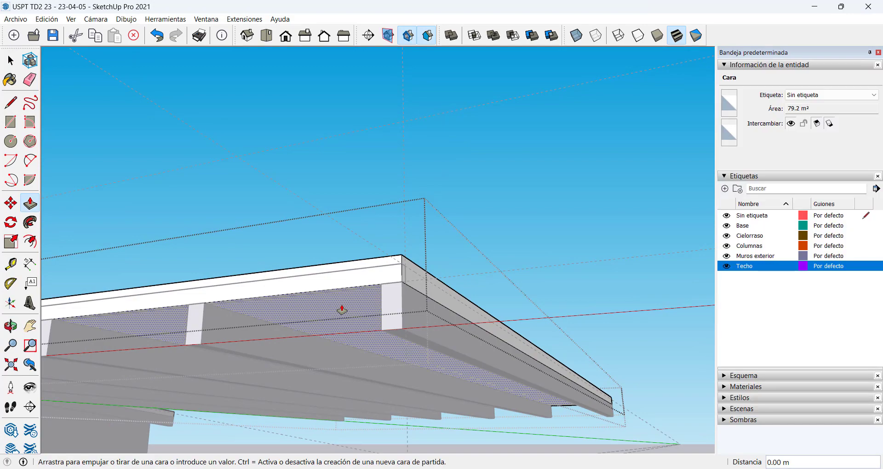
click(401, 269)
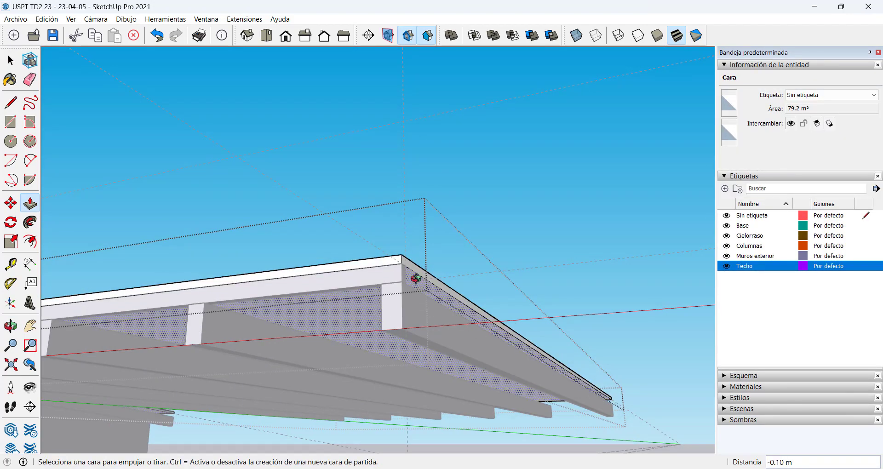
Finish editing the slab and return to the Techo component's contents.
middle_drag(409, 276, 393, 375)
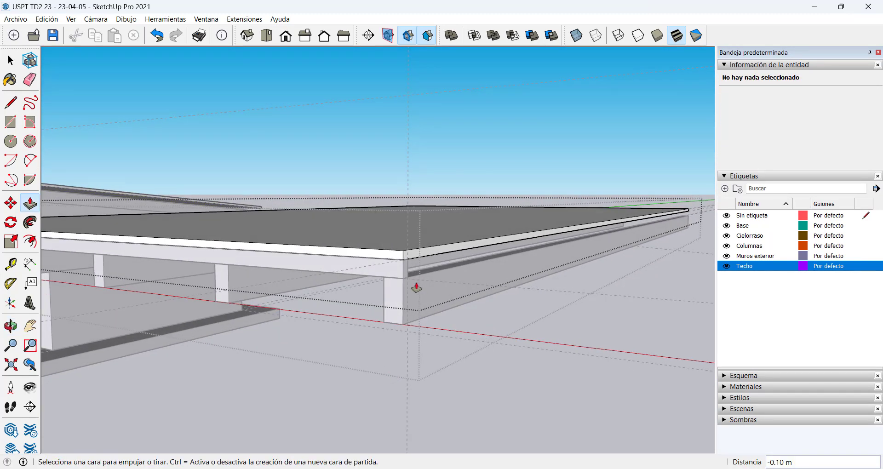
middle_drag(416, 288, 354, 296)
key(space)
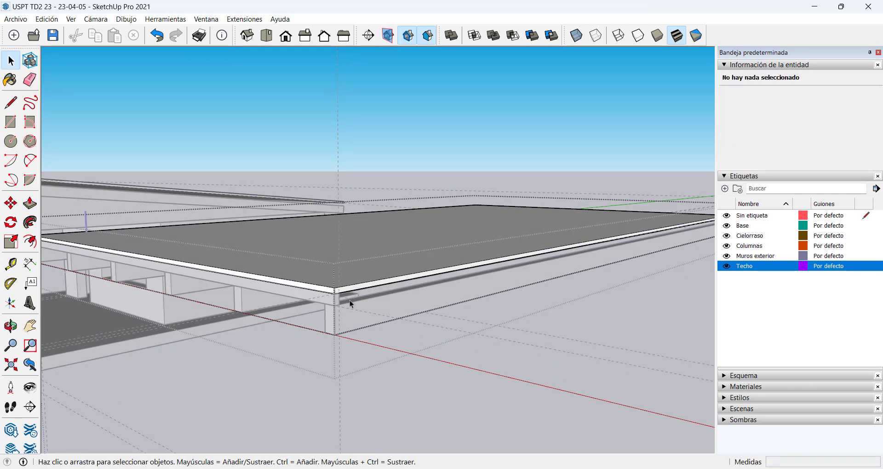
click(339, 304)
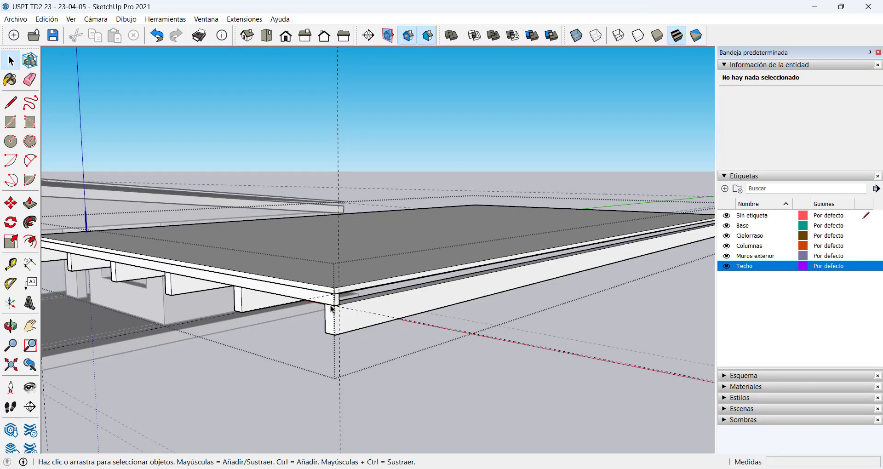
Copy the Viga Secundaria beam 11.95 m along the slab edge to the opposite end of the roof.
click(335, 298)
middle_drag(339, 296, 216, 343)
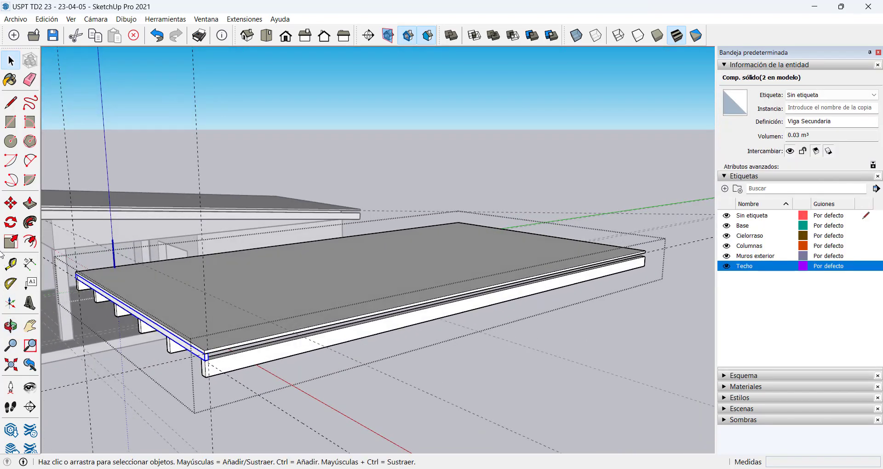
click(12, 204)
scroll(205, 358, up, 5)
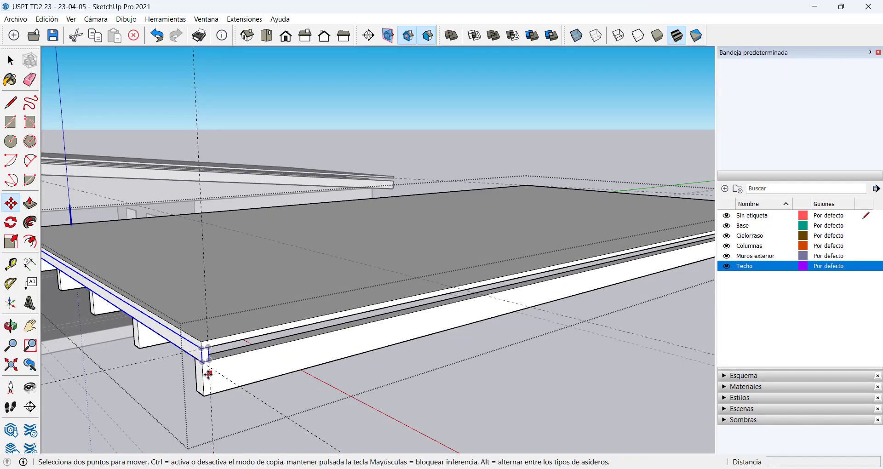
click(210, 357)
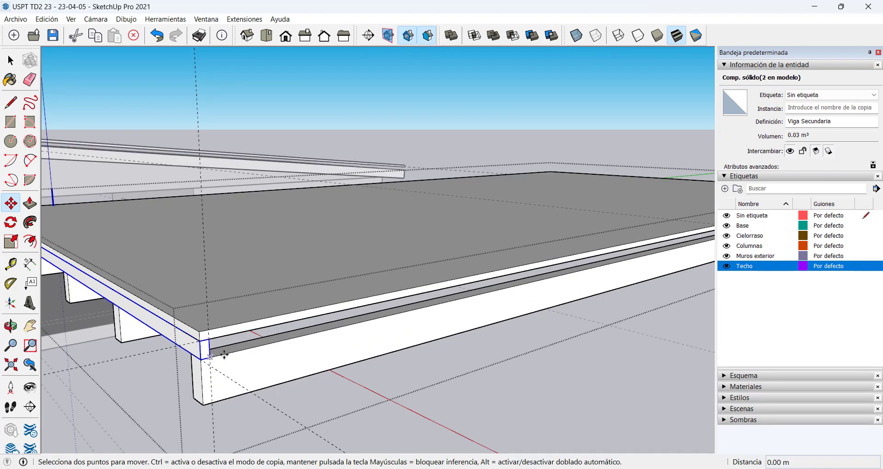
key(ctrl)
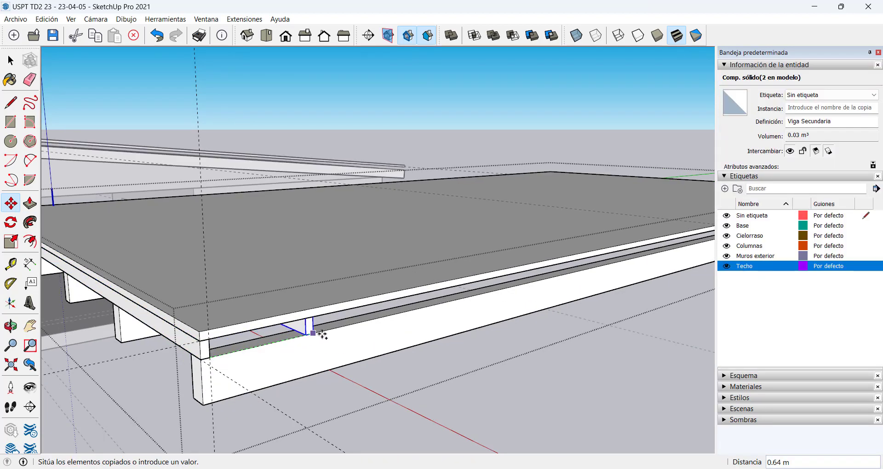
shift+middle_drag(443, 314, 170, 354)
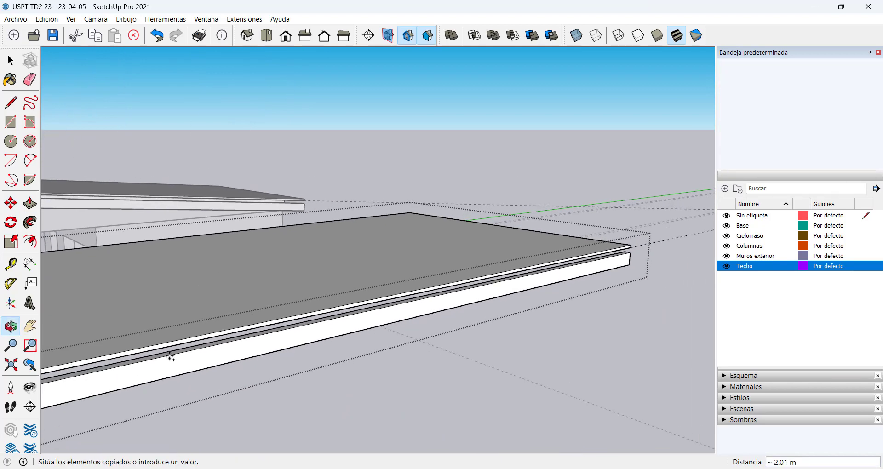
shift+middle_drag(495, 293, 319, 347)
scroll(460, 314, up, 2)
scroll(460, 315, up, 3)
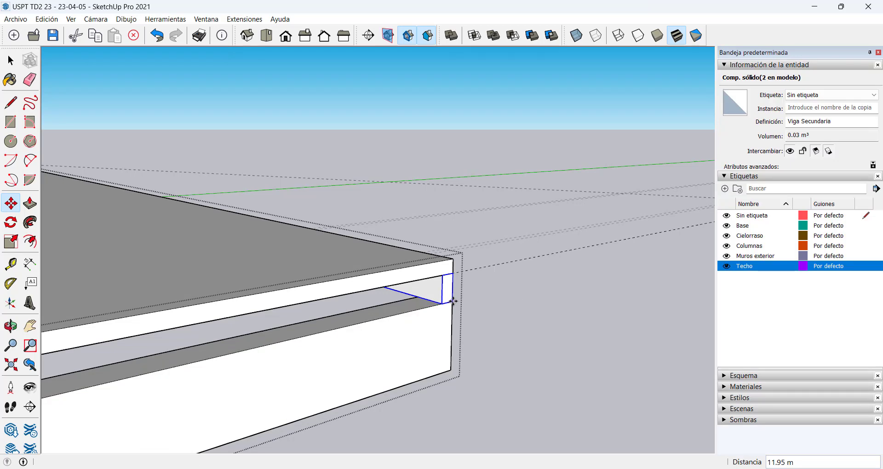
scroll(453, 302, down, 8)
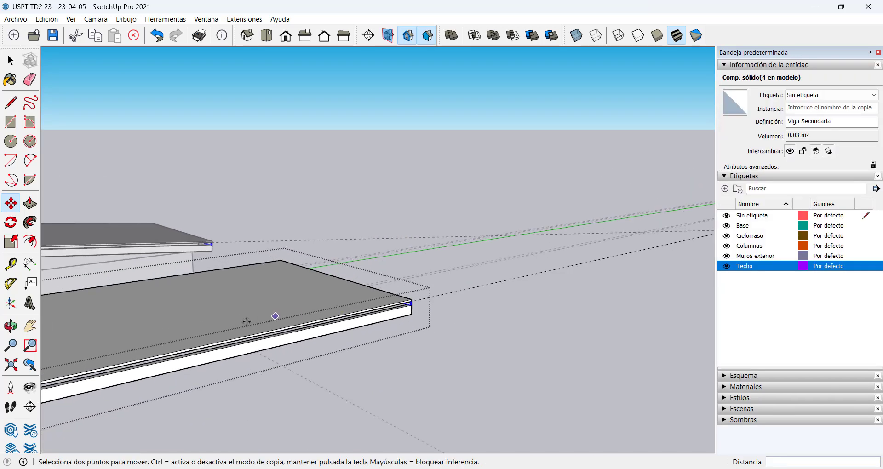
Distribute Viga Secundaria copies evenly between the two end beams, dividing the span by 10 and finally by 12.
shift+middle_drag(306, 310, 370, 281)
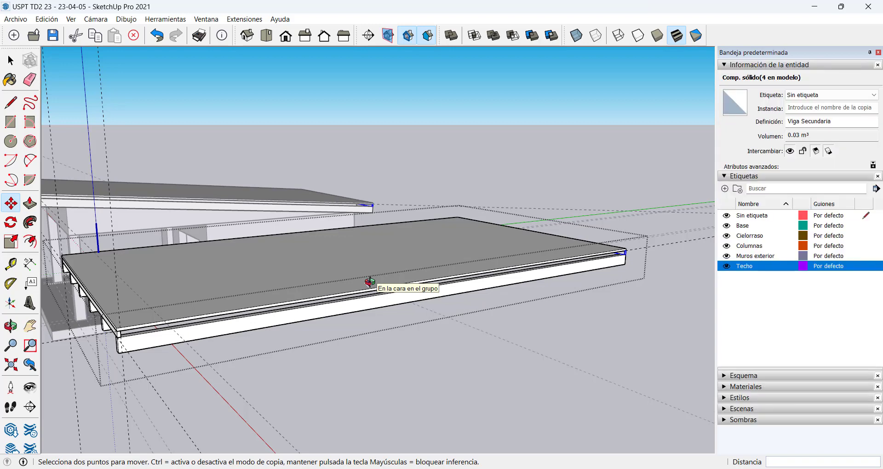
text(/10)
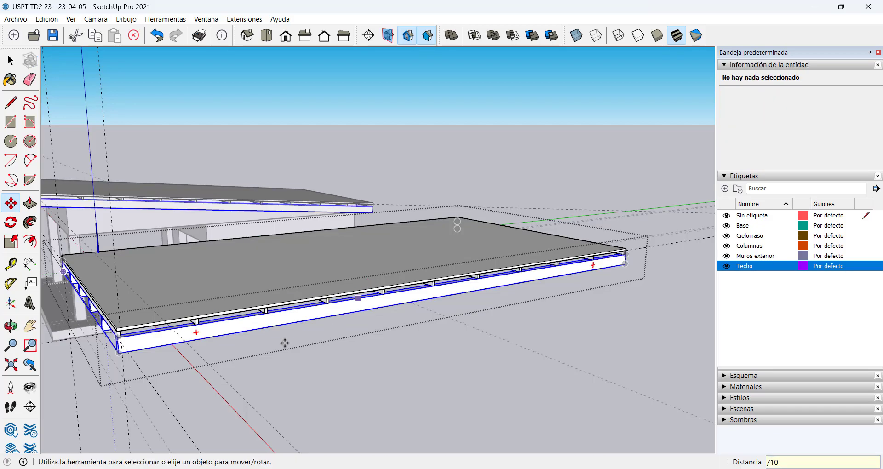
middle_drag(206, 323, 173, 211)
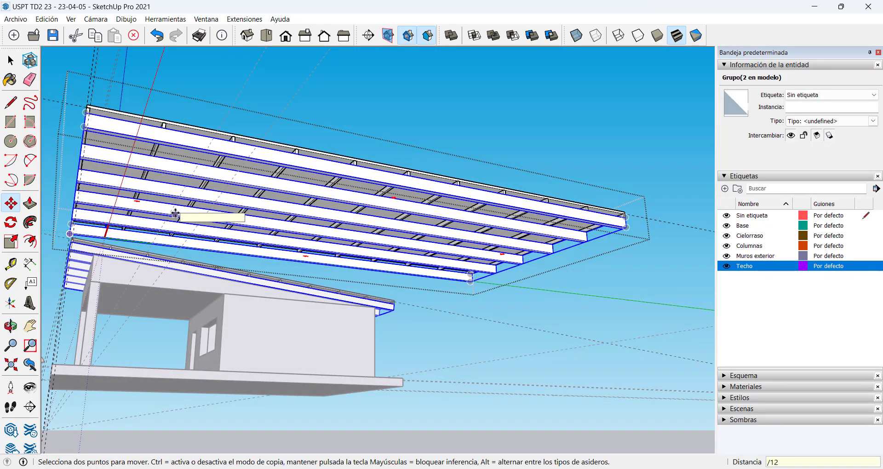
key(Return)
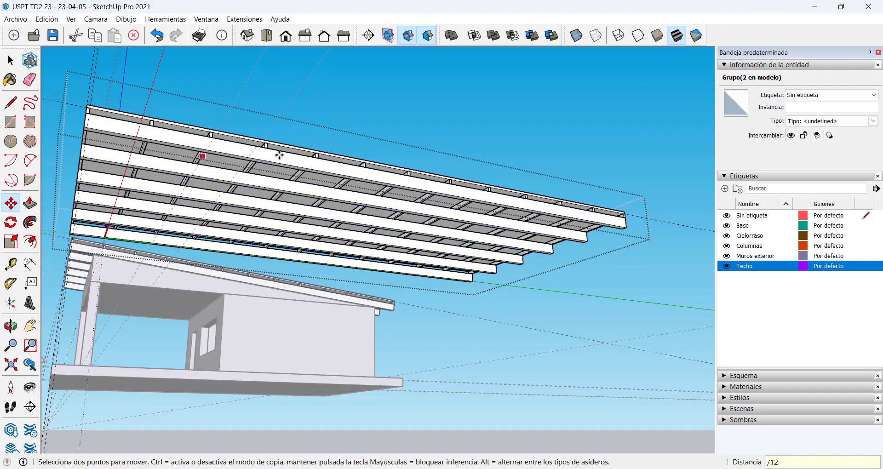
Select all the secondary beams along the slab, combine them into a group, and close the Techo component.
middle_drag(354, 218, 404, 282)
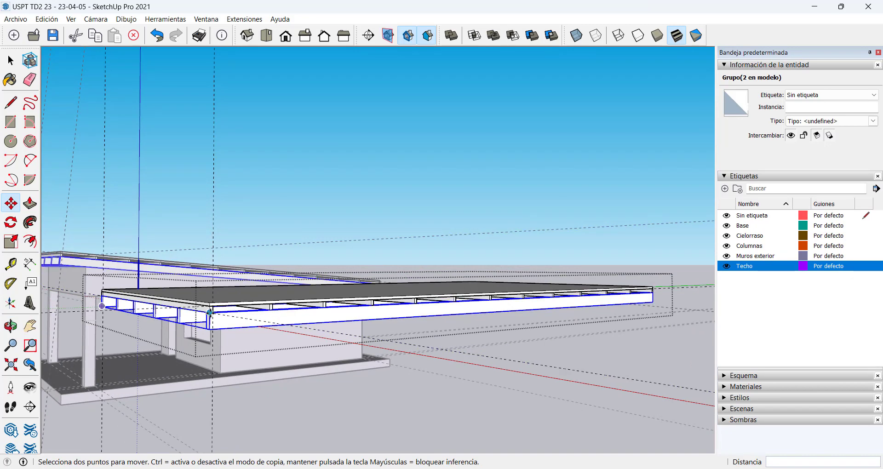
scroll(216, 308, up, 2)
key(space)
click(306, 312)
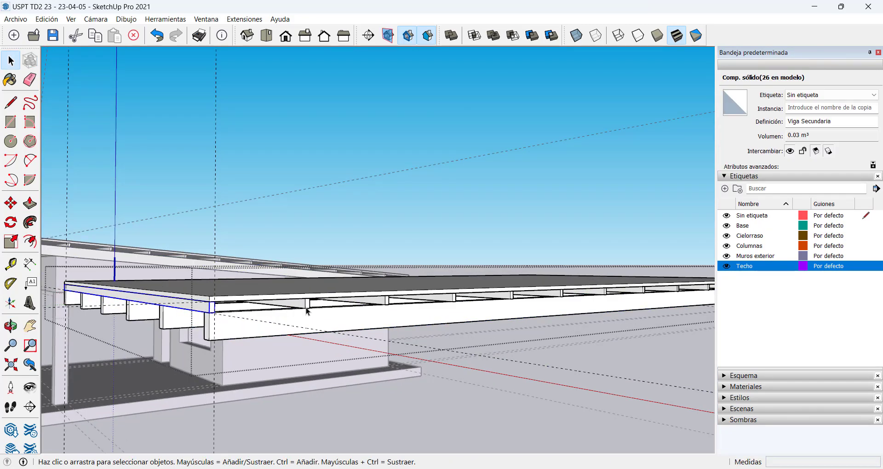
ctrl+click(389, 304)
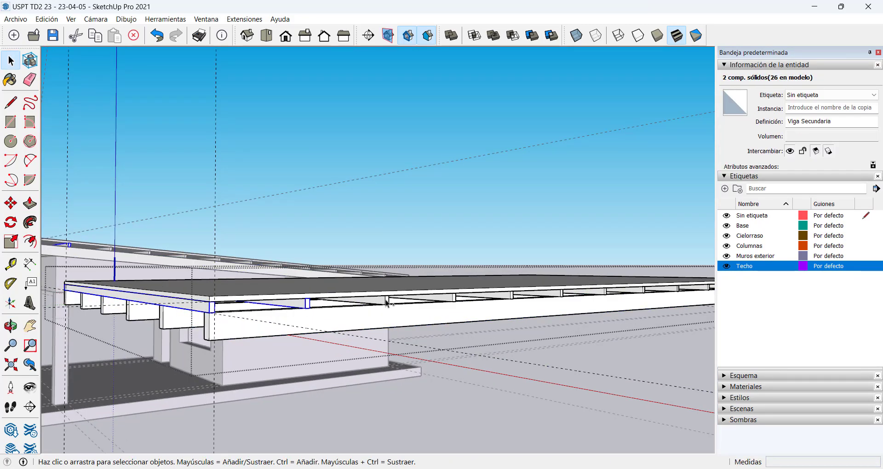
shift+click(386, 301)
shift+click(453, 298)
middle_drag(453, 298, 390, 336)
scroll(402, 322, down, 2)
scroll(390, 337, up, 4)
ctrl+click(389, 336)
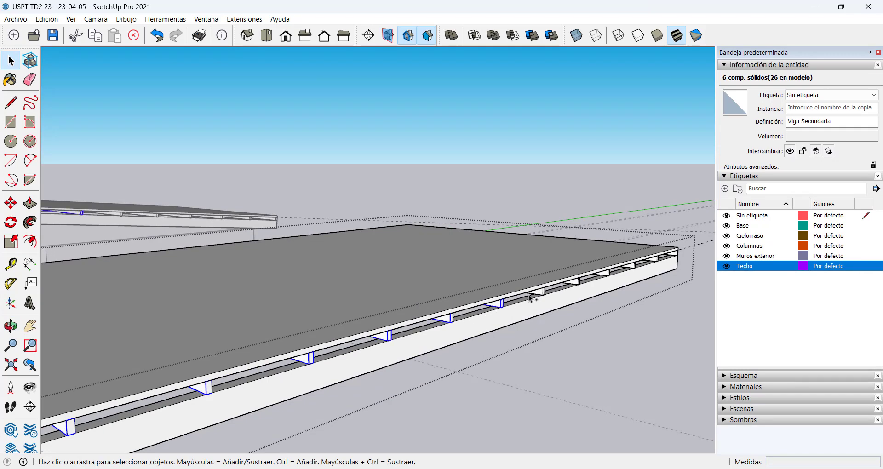
ctrl+click(582, 293)
scroll(582, 293, up, 3)
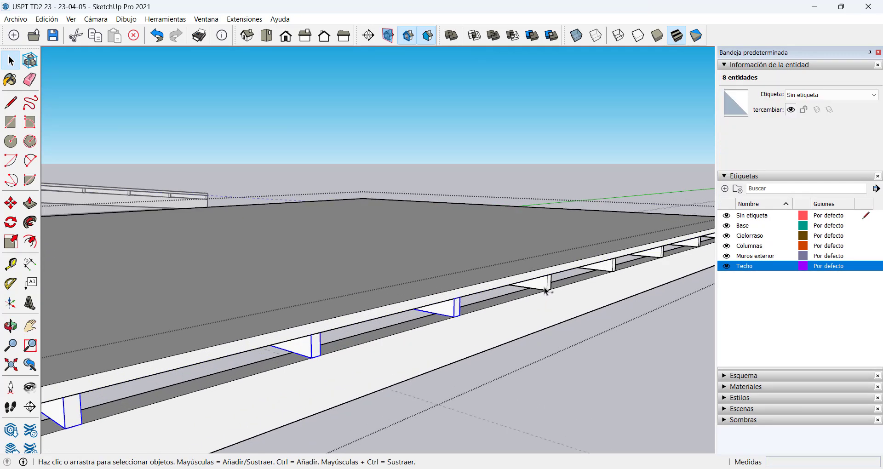
scroll(622, 259, down, 3)
shift+middle_drag(622, 260, 429, 304)
scroll(557, 272, up, 2)
ctrl+click(586, 261)
scroll(429, 304, up, 2)
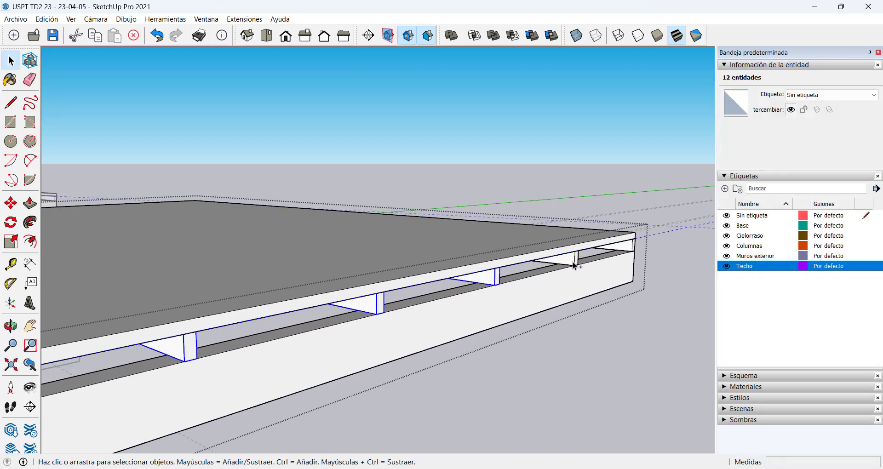
ctrl+click(632, 248)
scroll(611, 256, down, 4)
ctrl+click(616, 257)
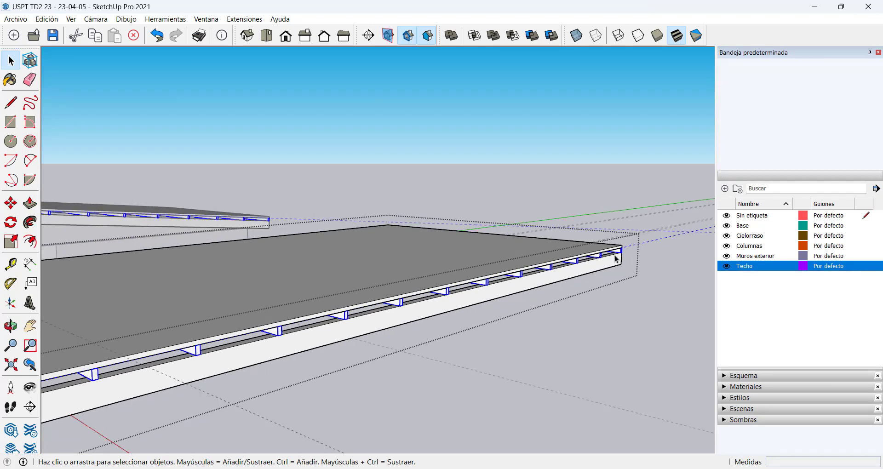
scroll(618, 255, up, 1)
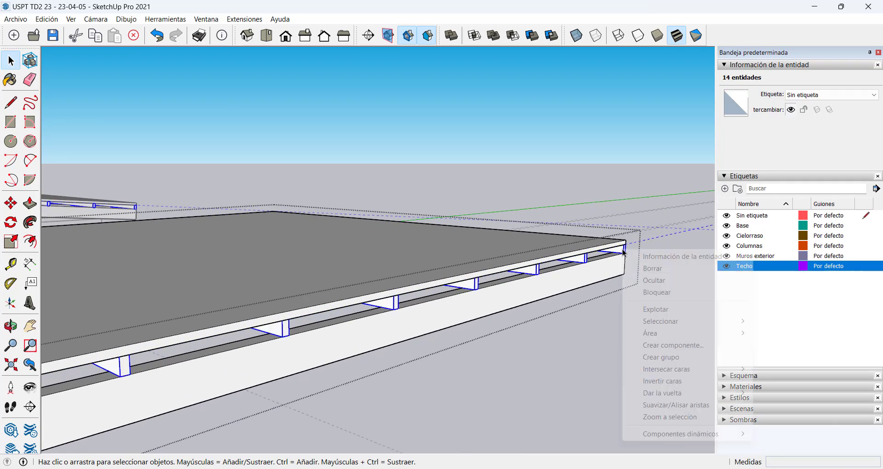
right_click(624, 253)
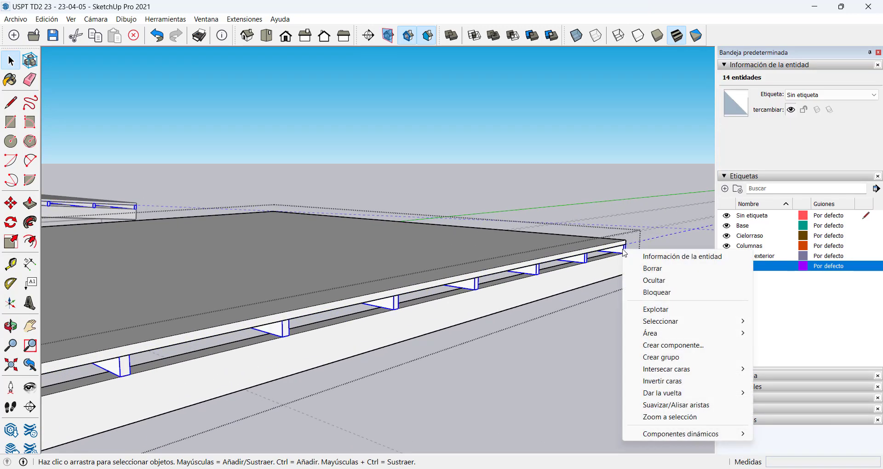
click(658, 360)
scroll(542, 282, down, 6)
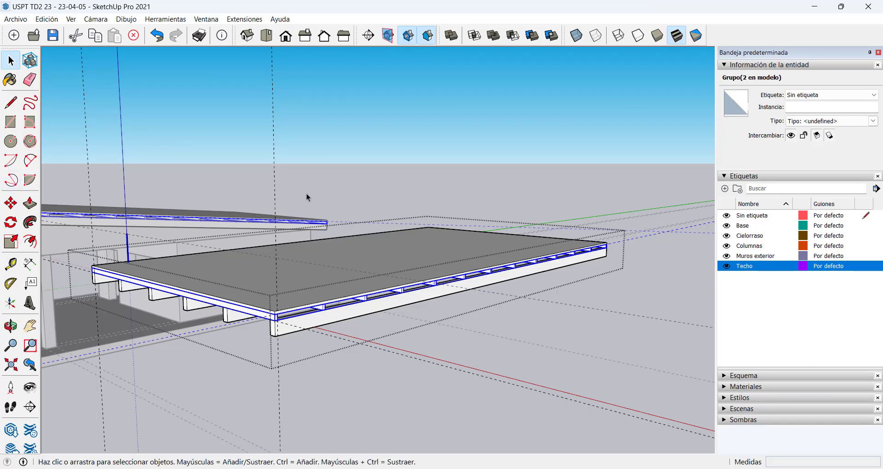
click(363, 178)
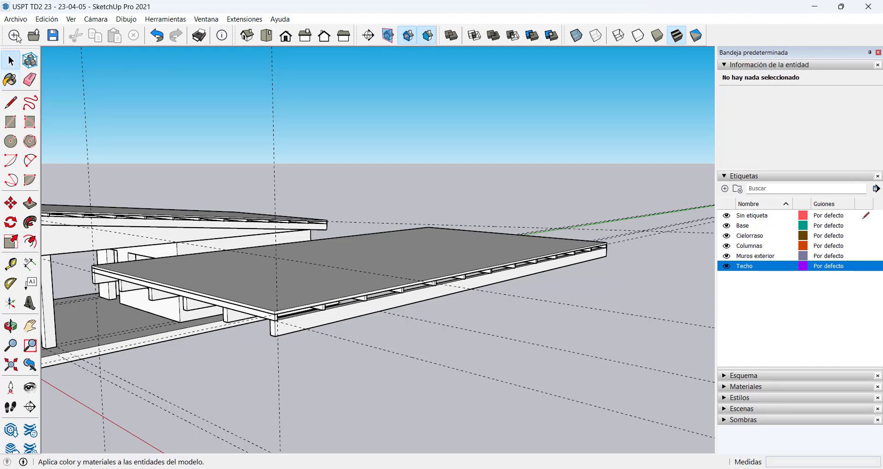
Turn the display of guides off and back on.
click(72, 21)
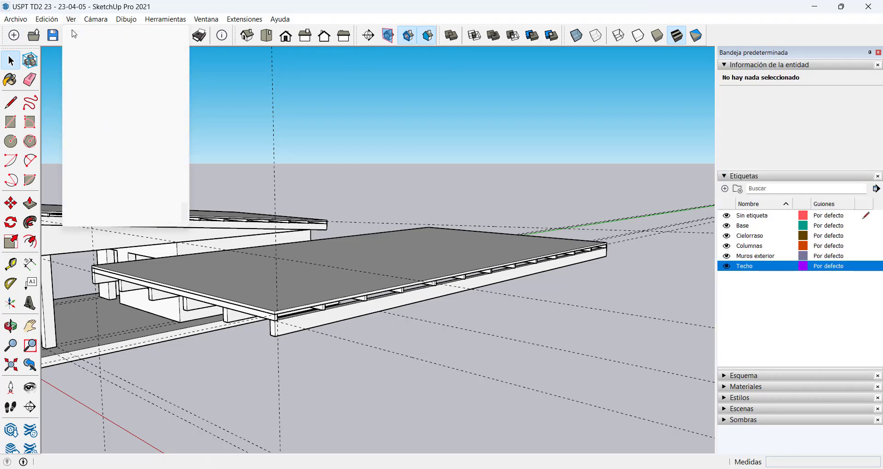
click(71, 137)
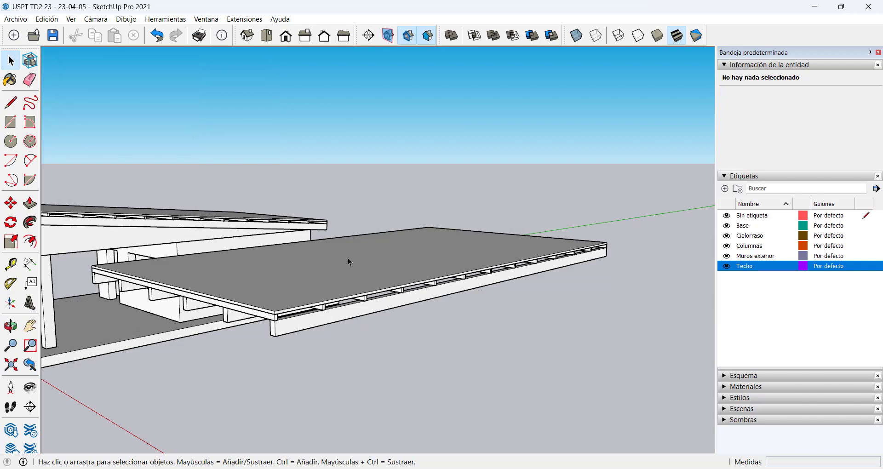
middle_drag(348, 257, 414, 271)
click(74, 20)
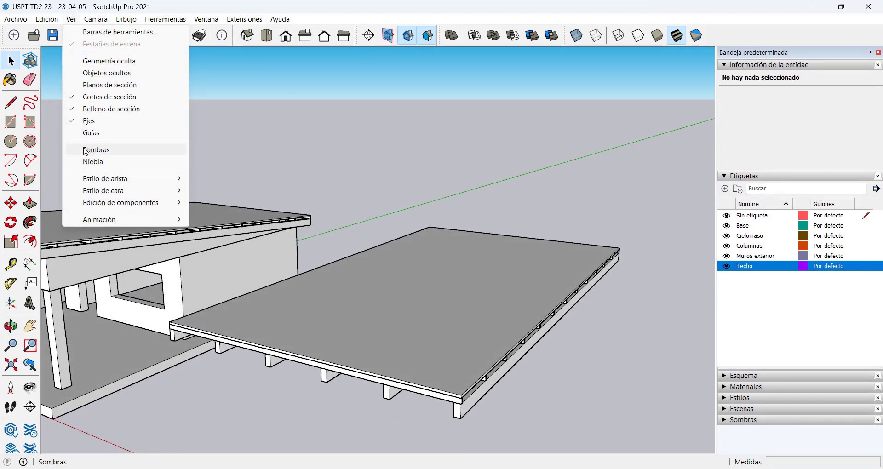
click(76, 133)
middle_drag(448, 348, 461, 297)
scroll(462, 296, down, 5)
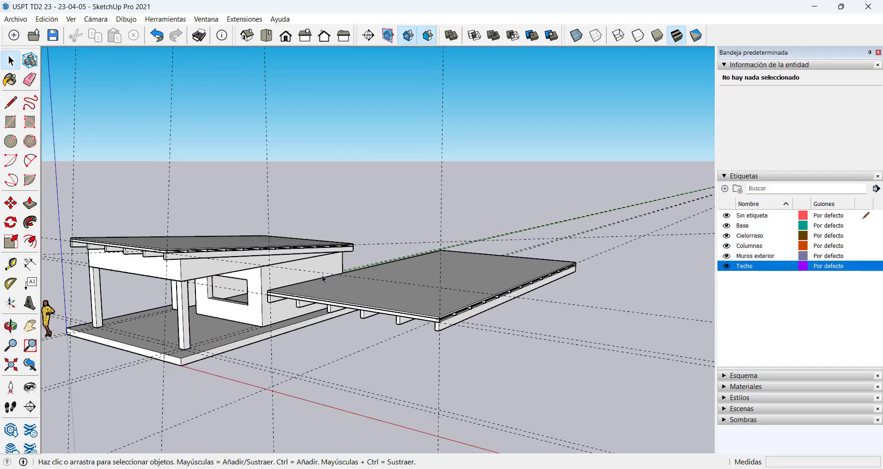
Delete all the guides from the model.
middle_drag(324, 278, 340, 298)
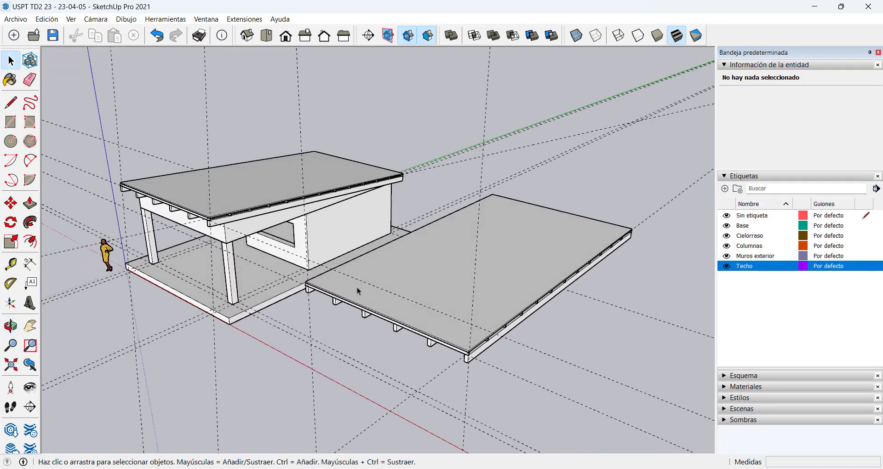
click(46, 19)
click(404, 98)
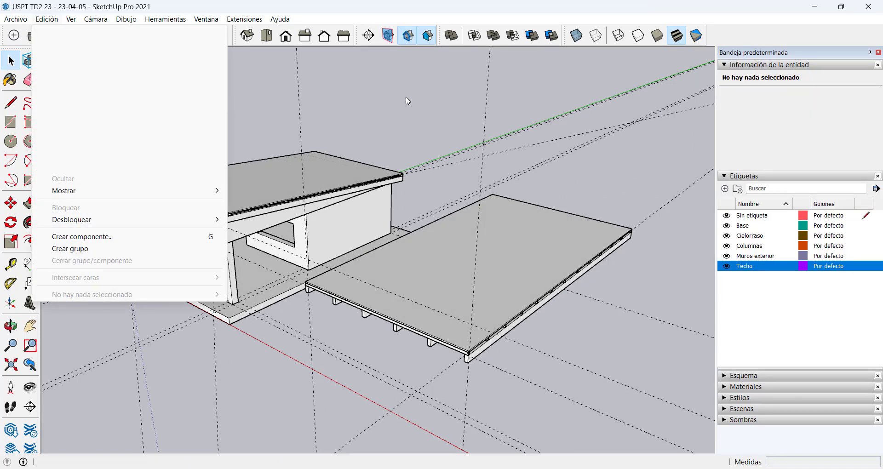
scroll(393, 103, down, 2)
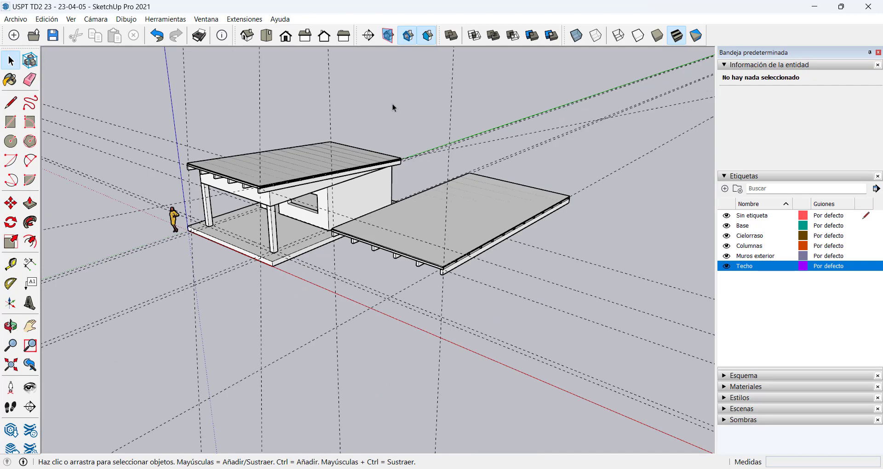
scroll(431, 159, up, 1)
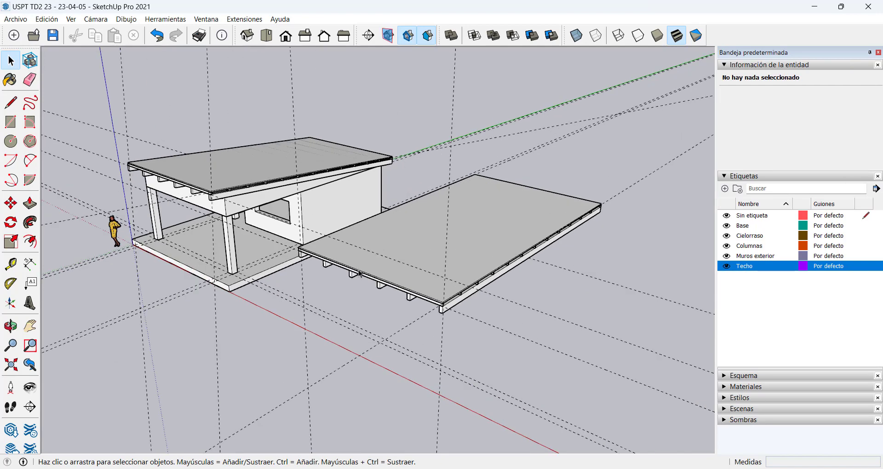
click(36, 18)
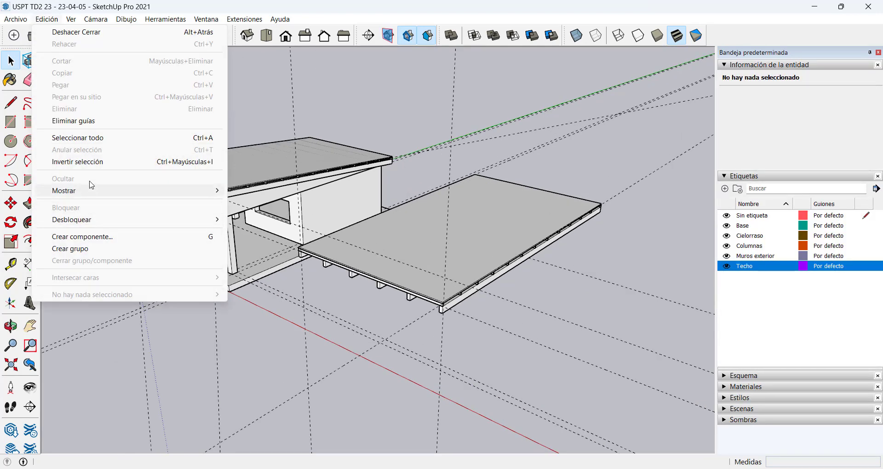
click(85, 121)
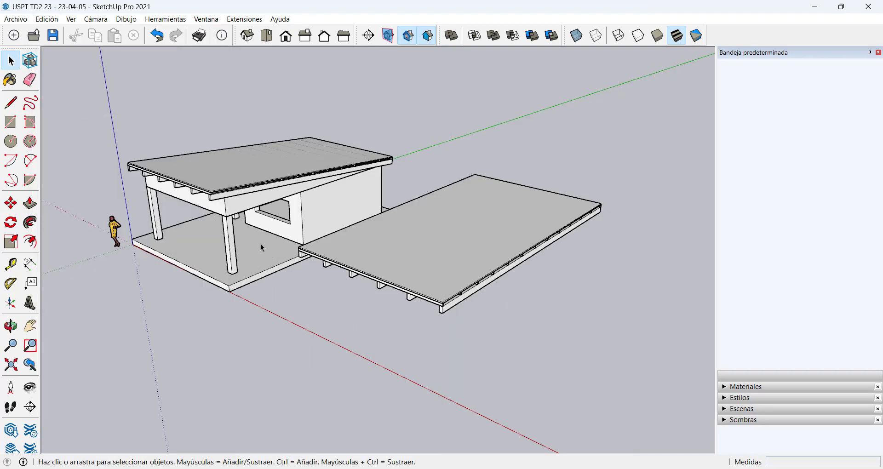
Examine the detached roof copy and the roof on the house from above and below, checking the main and secondary beams.
key(o)
drag(261, 246, 150, 179)
middle_drag(150, 179, 251, 218)
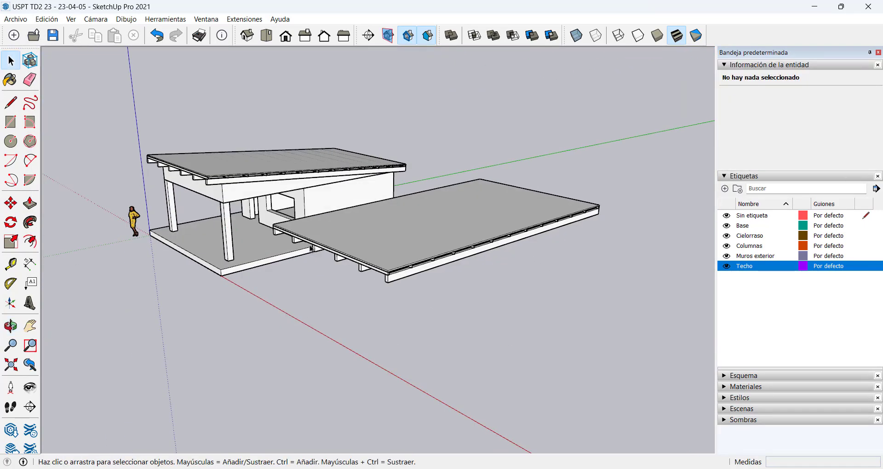
scroll(394, 253, up, 3)
scroll(262, 282, up, 4)
middle_drag(408, 270, 431, 116)
scroll(449, 193, down, 2)
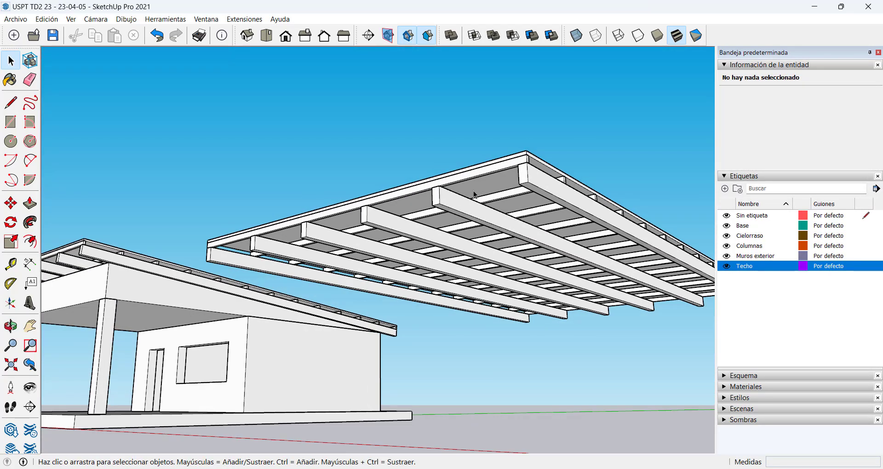
mouse_move(474, 193)
middle_down()
mouse_move(457, 148)
mouse_move(374, 158)
mouse_move(351, 191)
mouse_move(568, 192)
mouse_move(642, 166)
mouse_move(435, 209)
mouse_move(482, 200)
middle_up()
shift+middle_drag(555, 231, 381, 270)
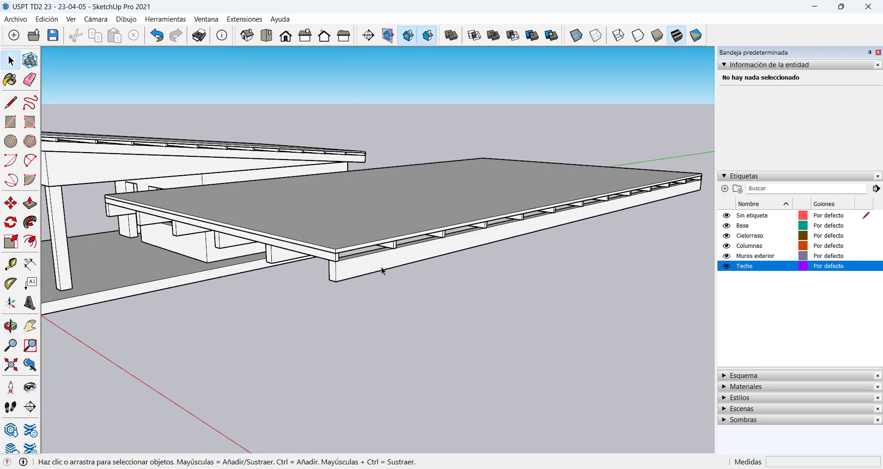
scroll(580, 186, down, 3)
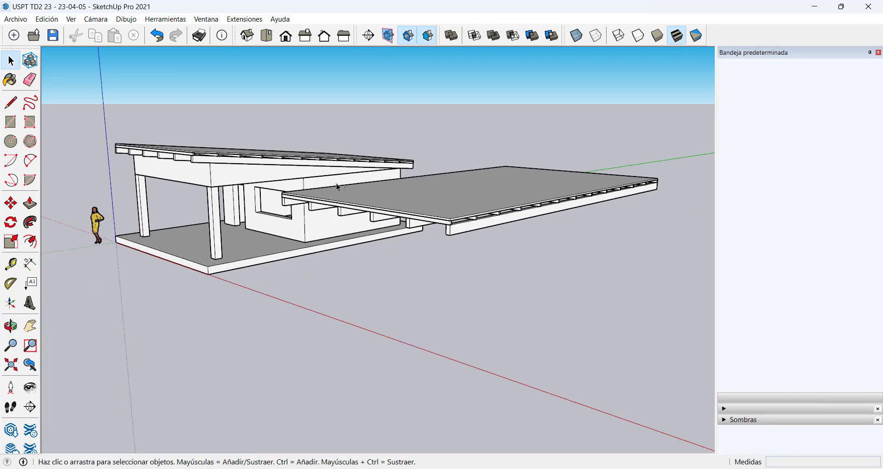
shift+middle_drag(338, 187, 368, 199)
middle_drag(384, 224, 501, 256)
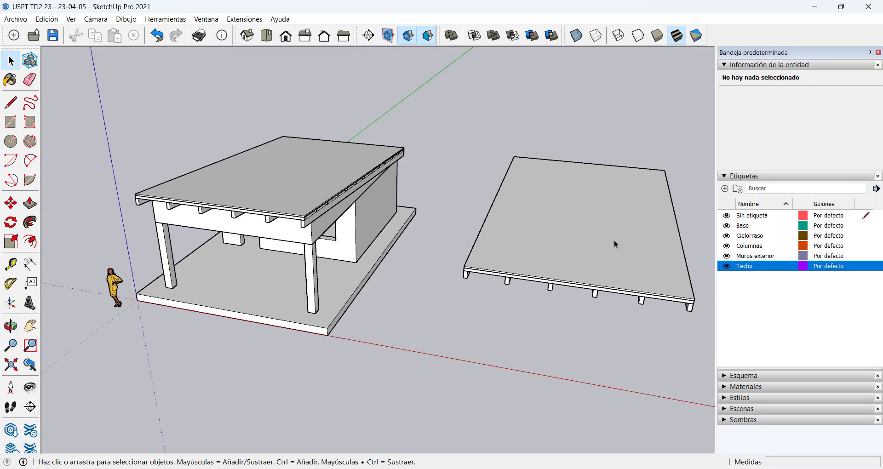
middle_drag(603, 237, 596, 93)
scroll(285, 160, up, 3)
middle_drag(211, 154, 542, 195)
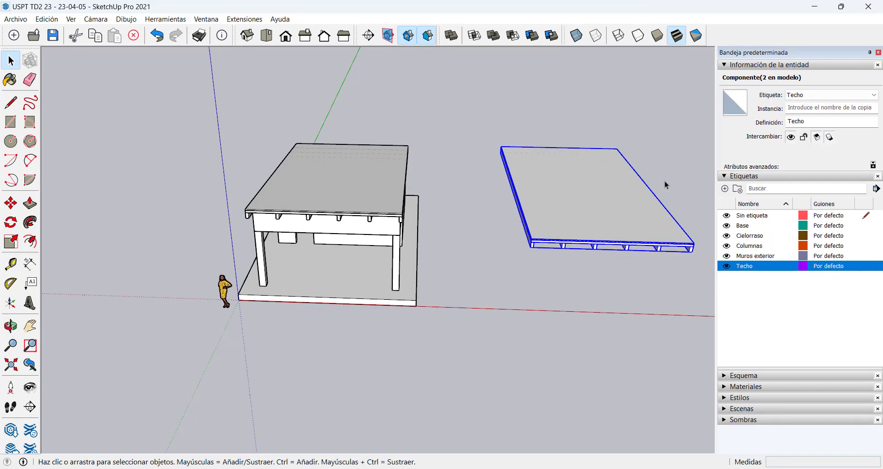
middle_drag(515, 185, 467, 185)
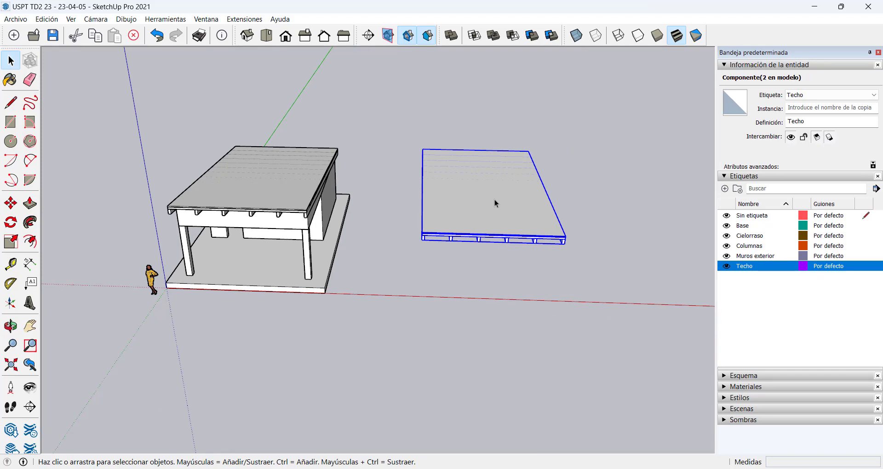
Create a new tag named Auxiliares.
click(740, 216)
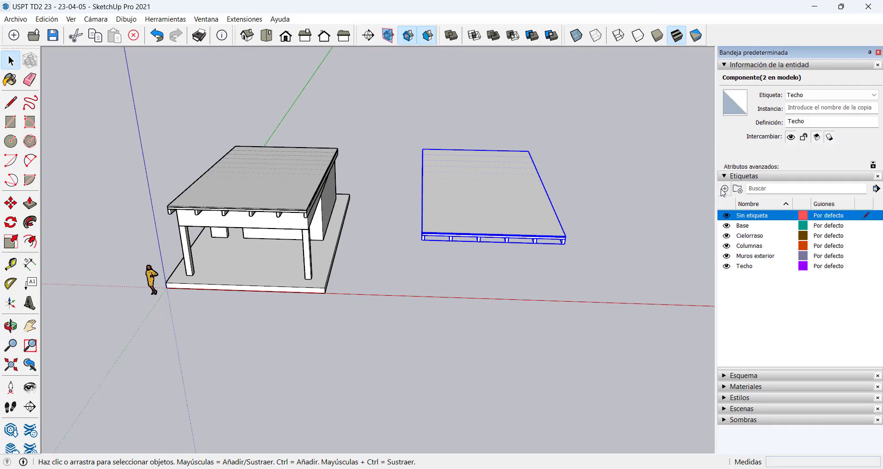
click(723, 189)
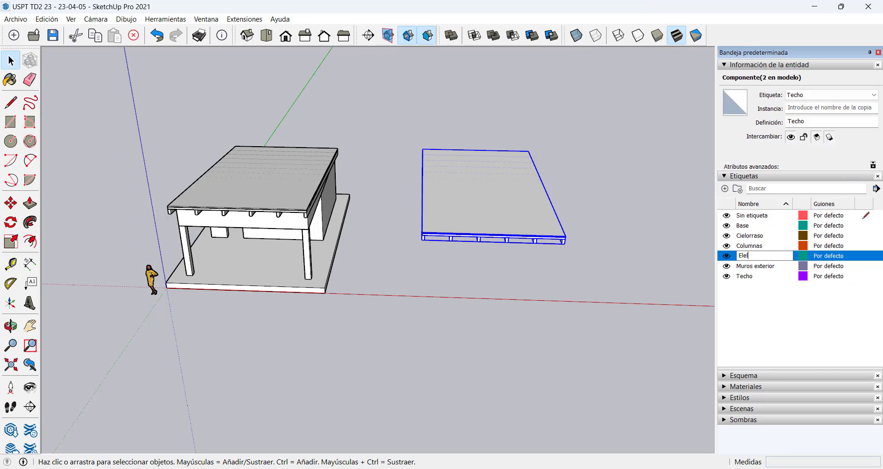
text(Elementos)
key(BackSpace)
key(BackSpace)
key(BackSpace)
key(BackSpace)
key(BackSpace)
key(BackSpace)
key(BackSpace)
key(BackSpace)
key(BackSpace)
text(Aux)
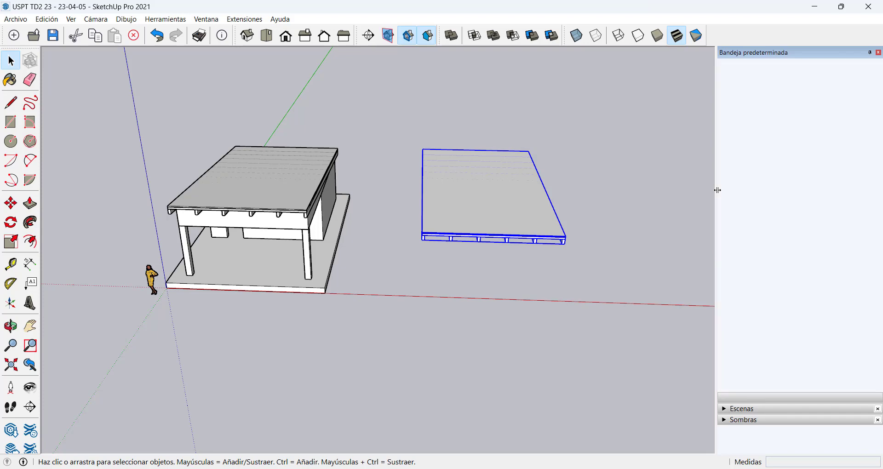
text(iliares)
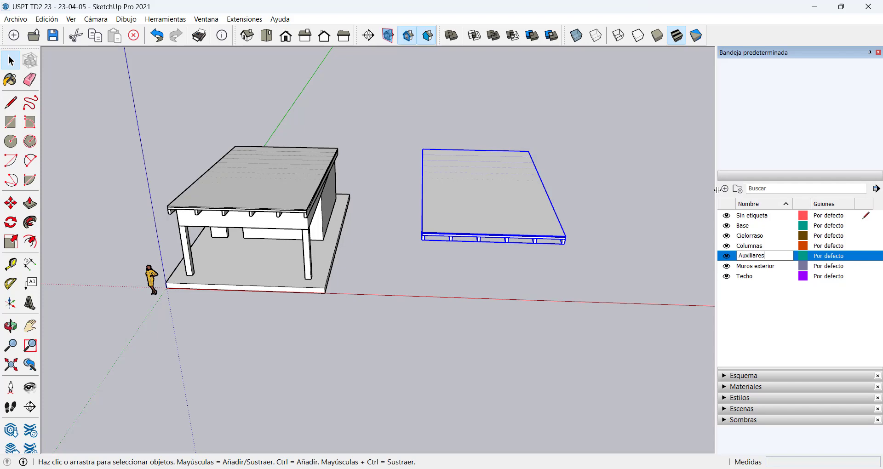
key(Return)
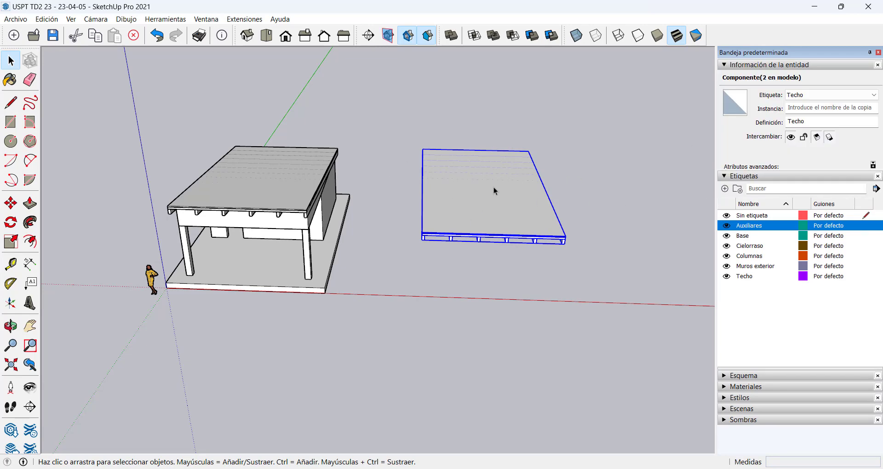
Assign the detached Techo roof copy to the Auxiliares tag and hide that tag.
click(824, 97)
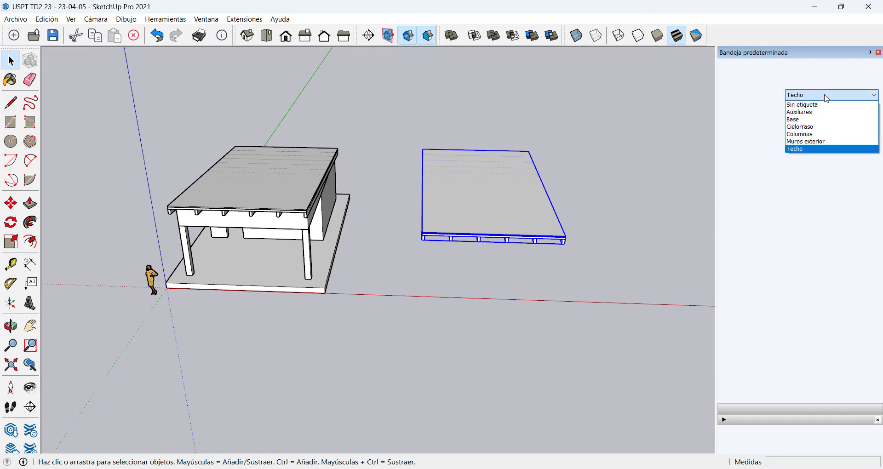
click(824, 113)
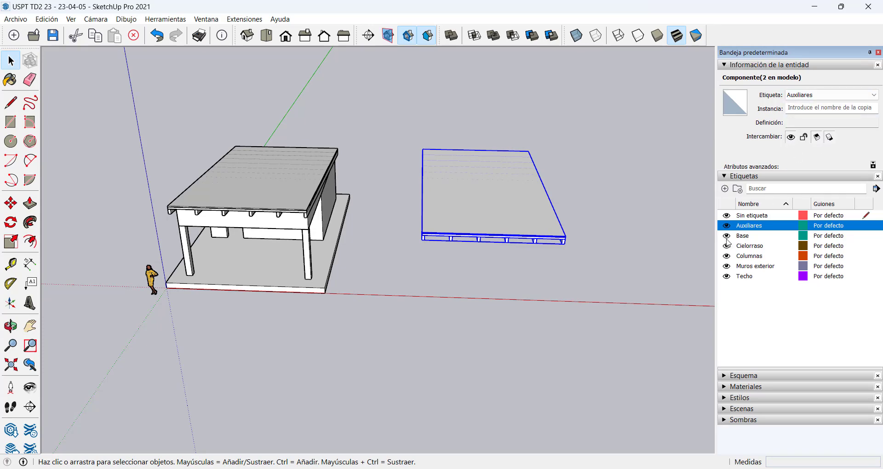
click(727, 225)
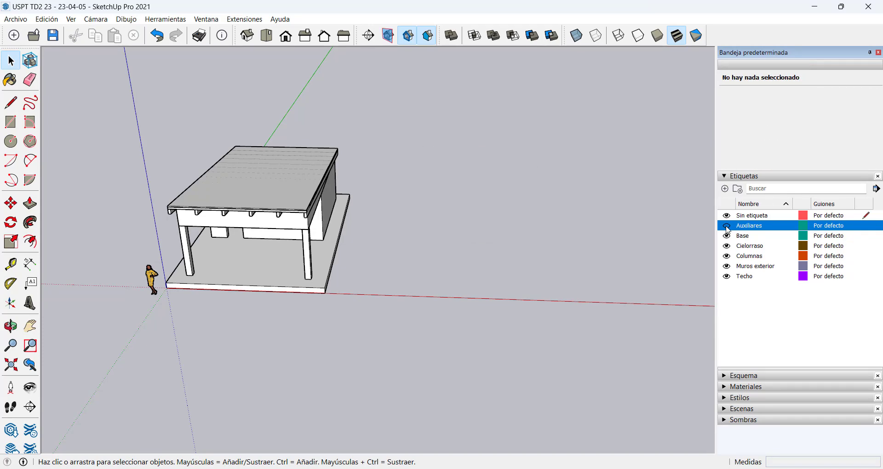
click(727, 226)
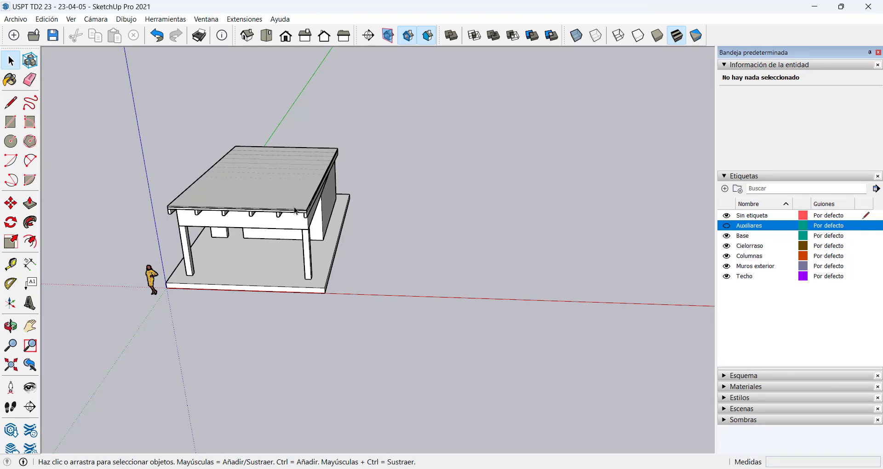
Examine the finished house and its beamed roof from a low front corner viewpoint.
middle_drag(295, 210, 420, 172)
scroll(345, 170, up, 2)
scroll(420, 173, up, 1)
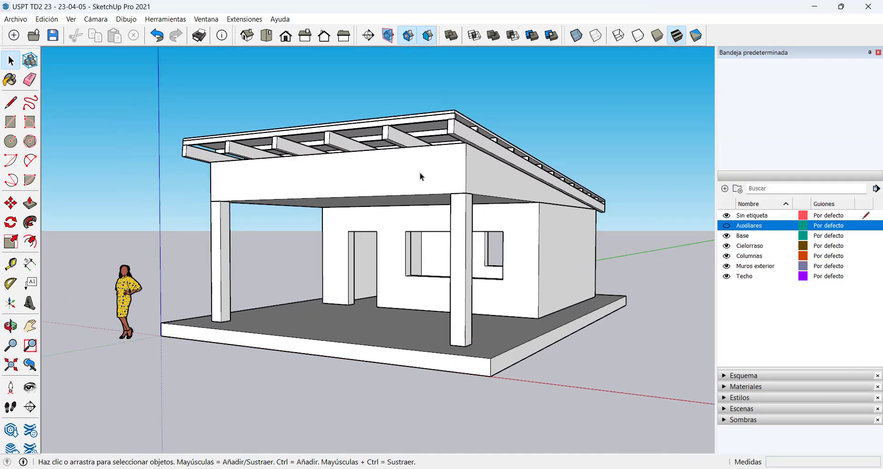
scroll(414, 164, up, 1)
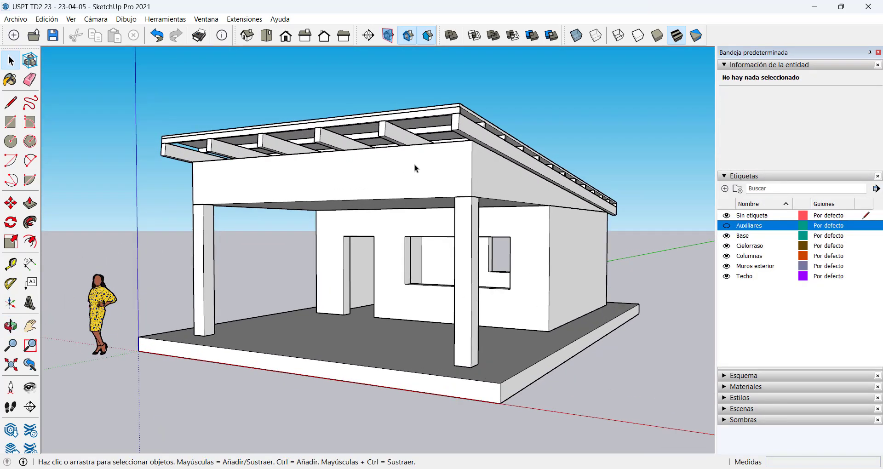
scroll(455, 188, down, 2)
shift+middle_drag(476, 188, 459, 186)
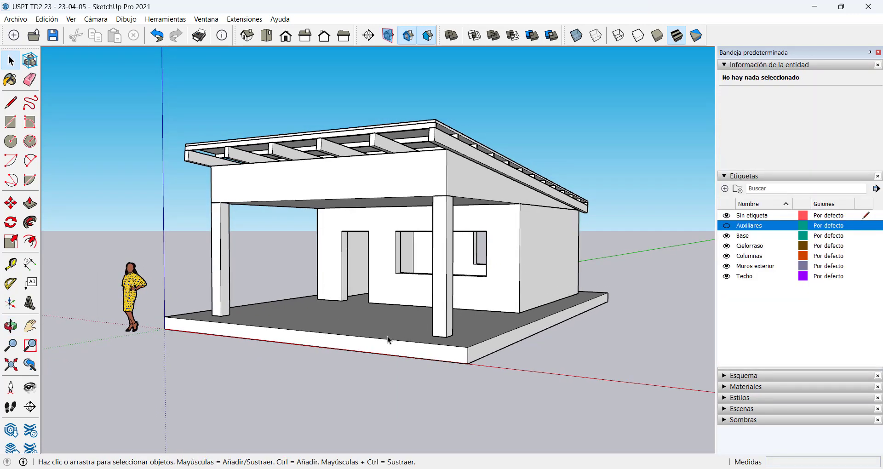
click(323, 468)
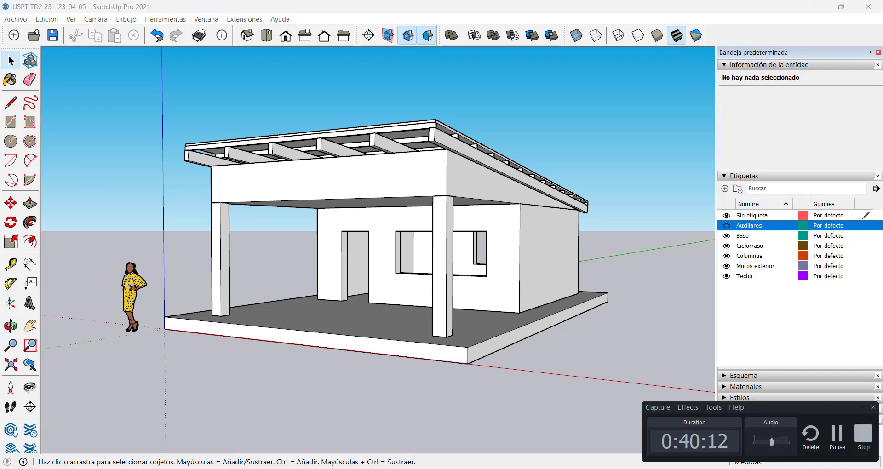